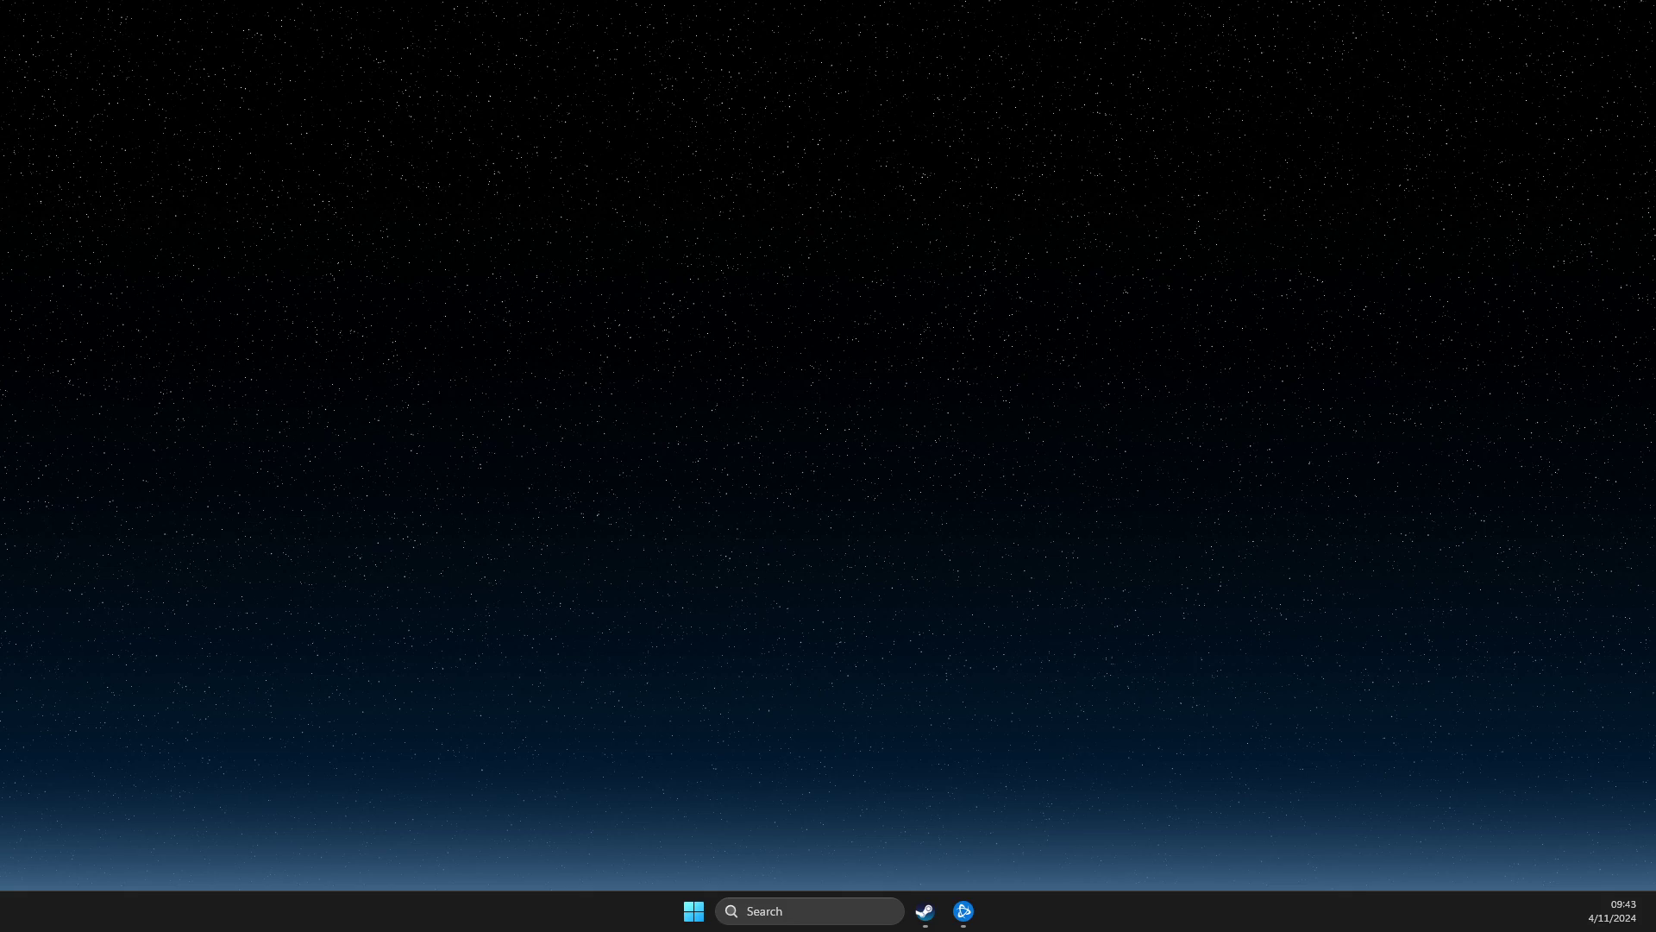
Check for Windows updates in the Windows Settings, then close the window
{"action": "left_click", "coordinate": [799, 911]}
{"action": "type", "text": "settings"}
{"action": "key", "text": "Return"}
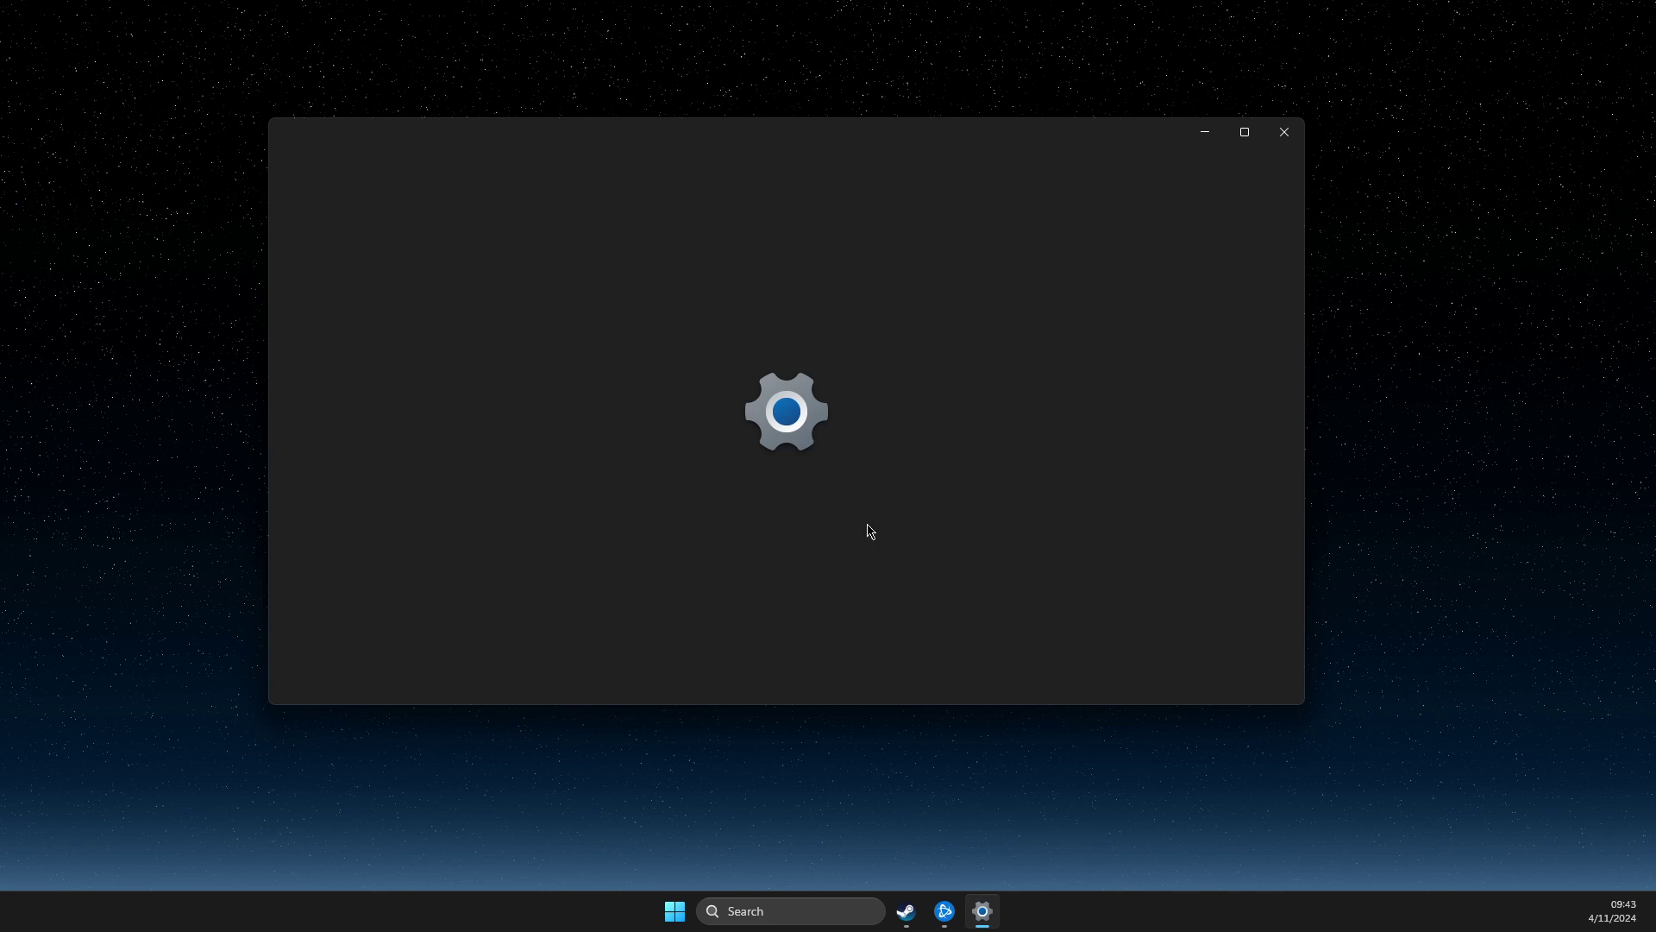
{"action": "left_click", "coordinate": [382, 682]}
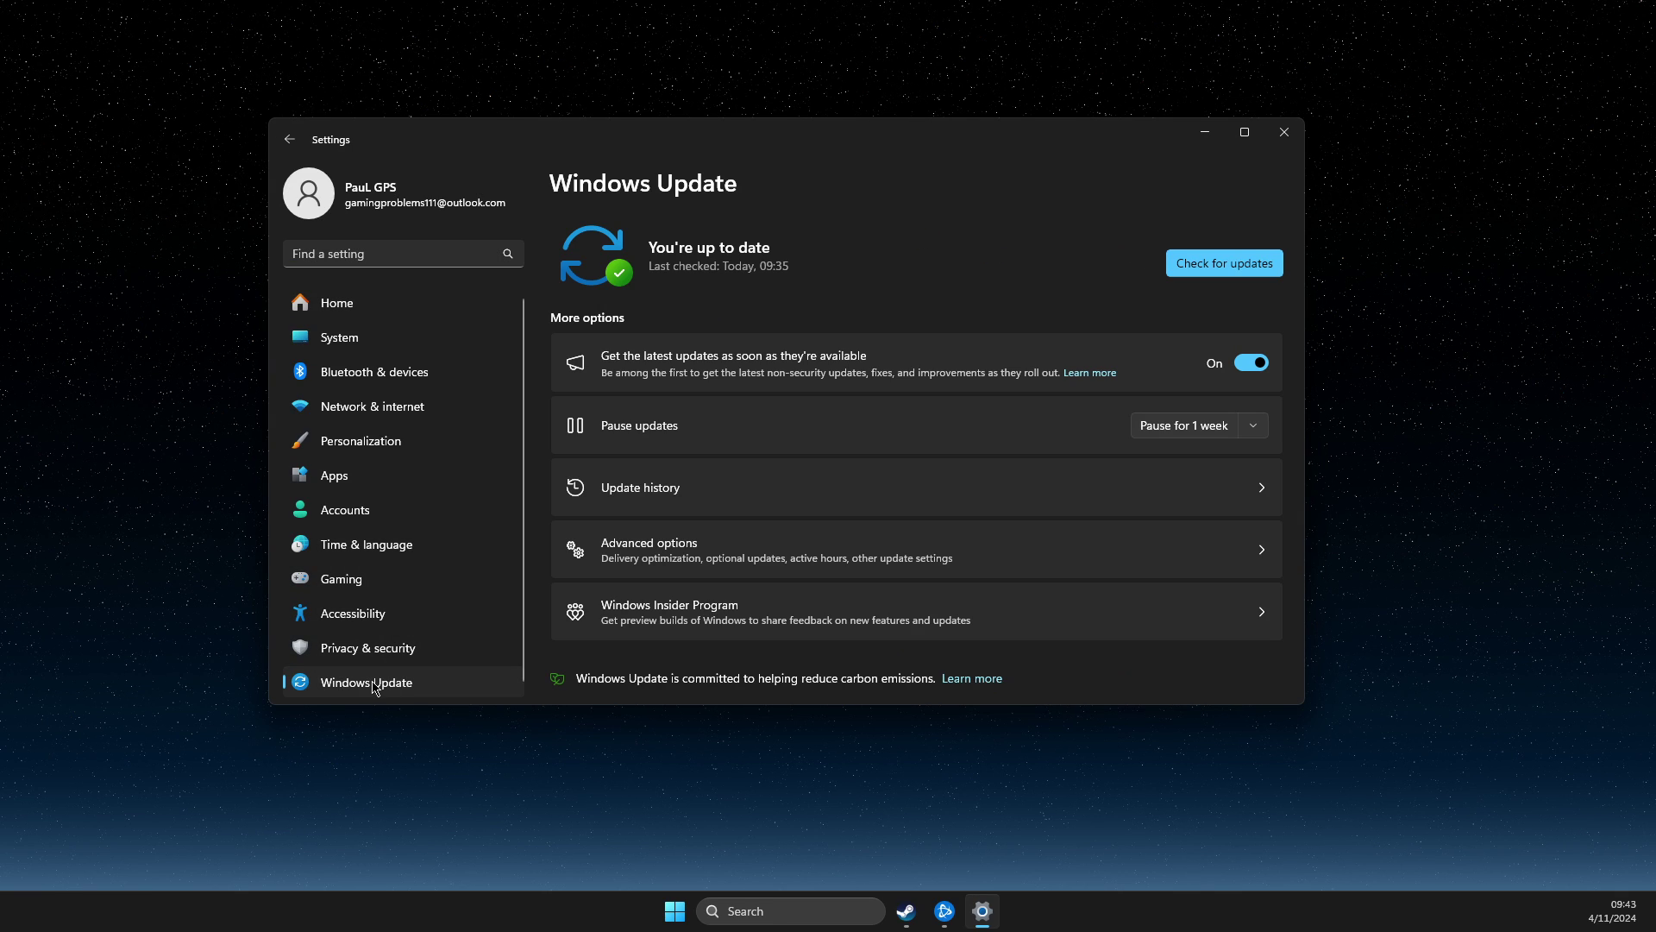
{"action": "left_click", "coordinate": [1217, 266]}
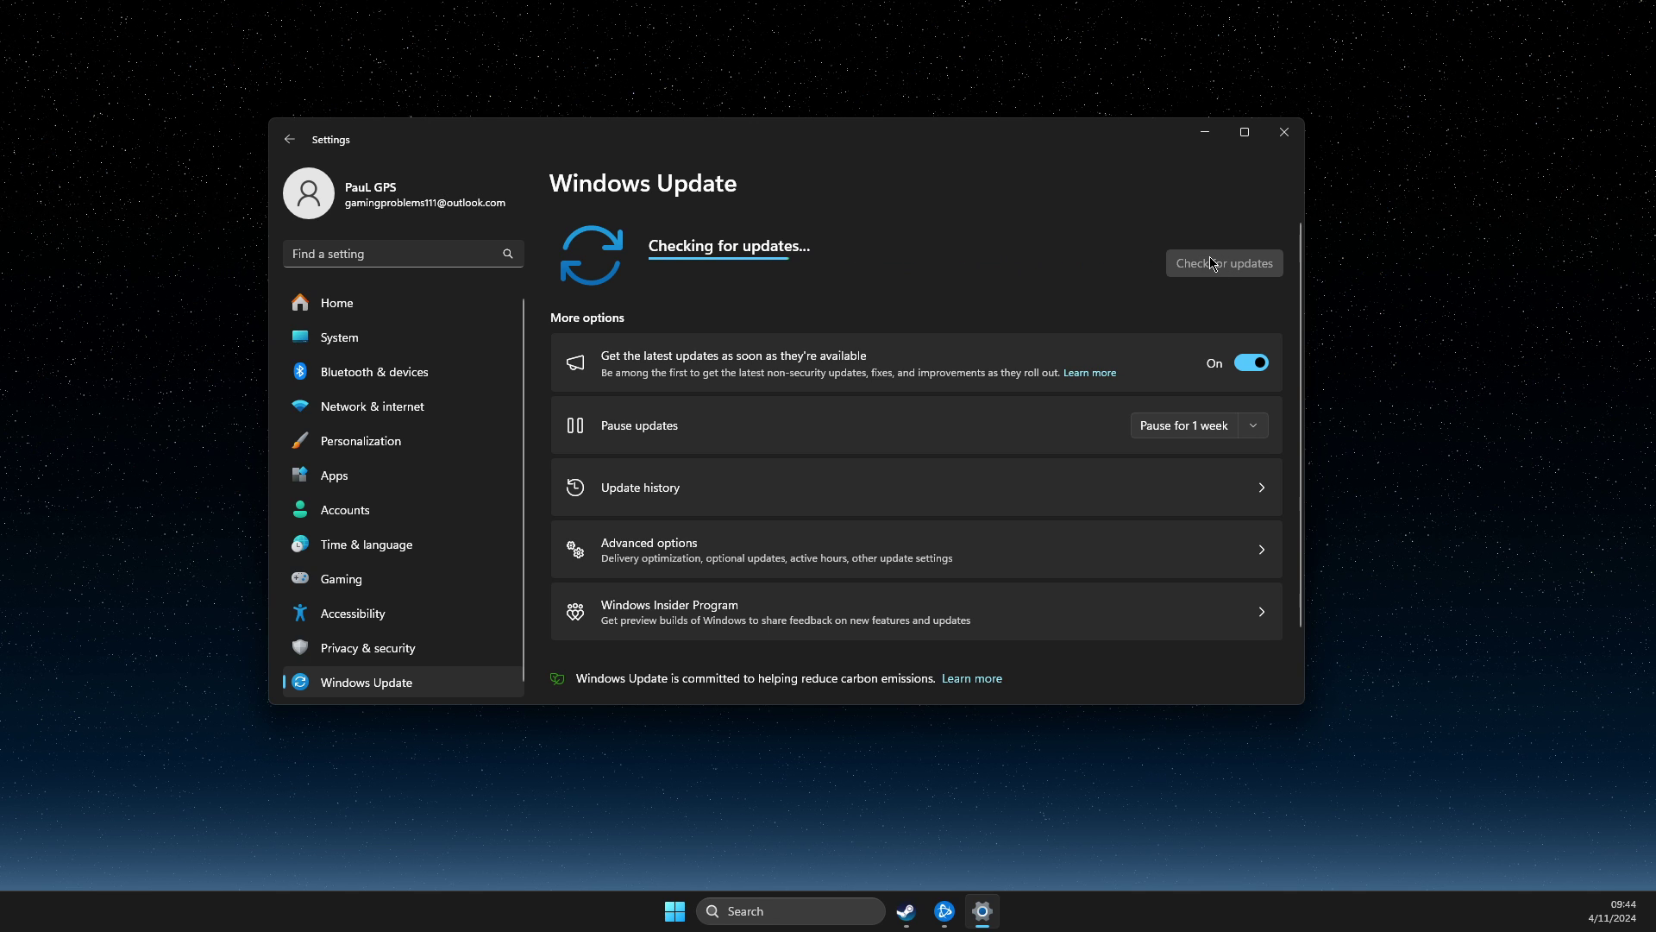
{"action": "left_click", "coordinate": [1296, 138]}
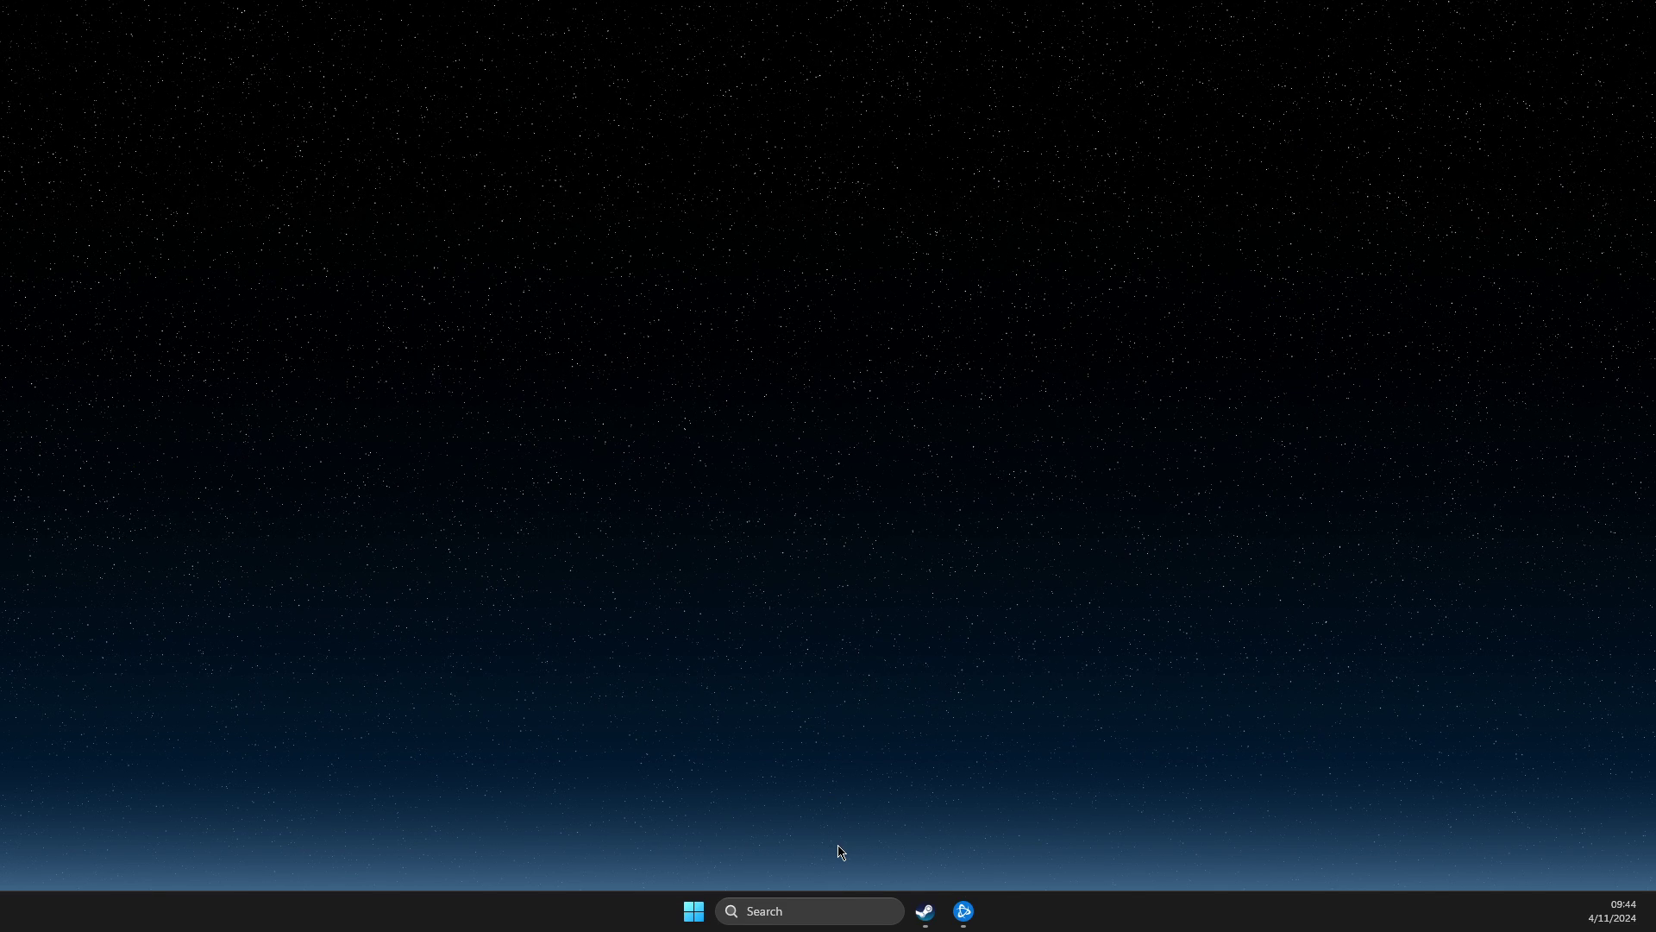
Check for graphics driver updates in GeForce Experience and close it
{"action": "left_click", "coordinate": [809, 908]}
{"action": "type", "text": "ge"}
{"action": "left_click", "coordinate": [805, 393]}
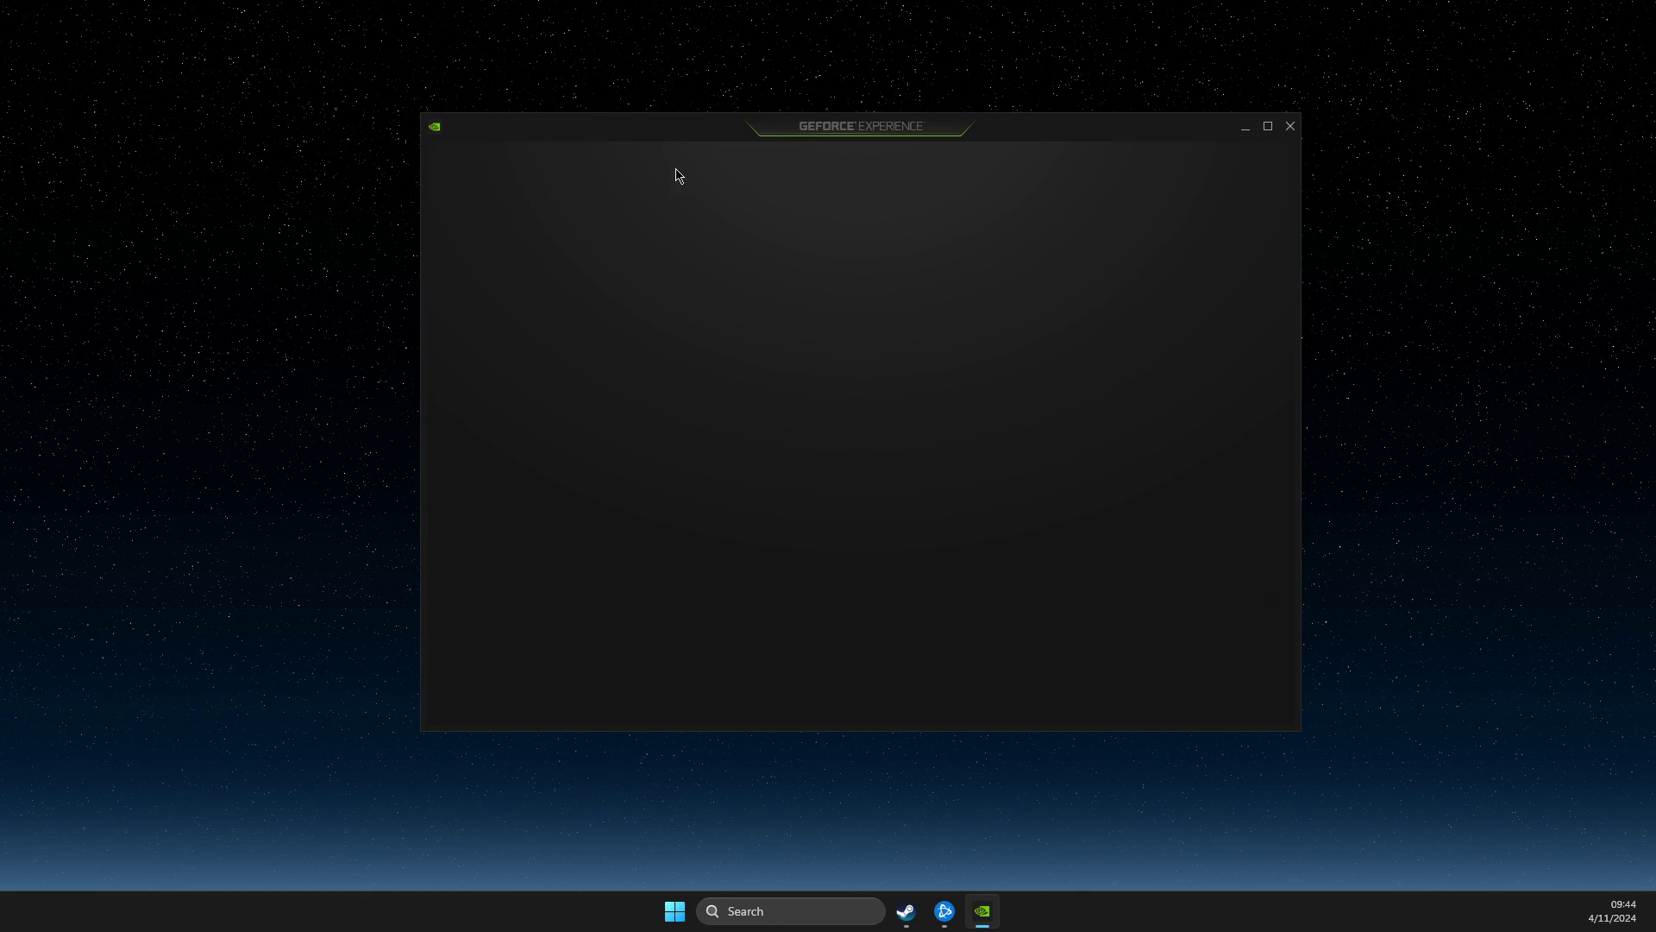
{"action": "left_click", "coordinate": [580, 170]}
{"action": "left_click", "coordinate": [1183, 221]}
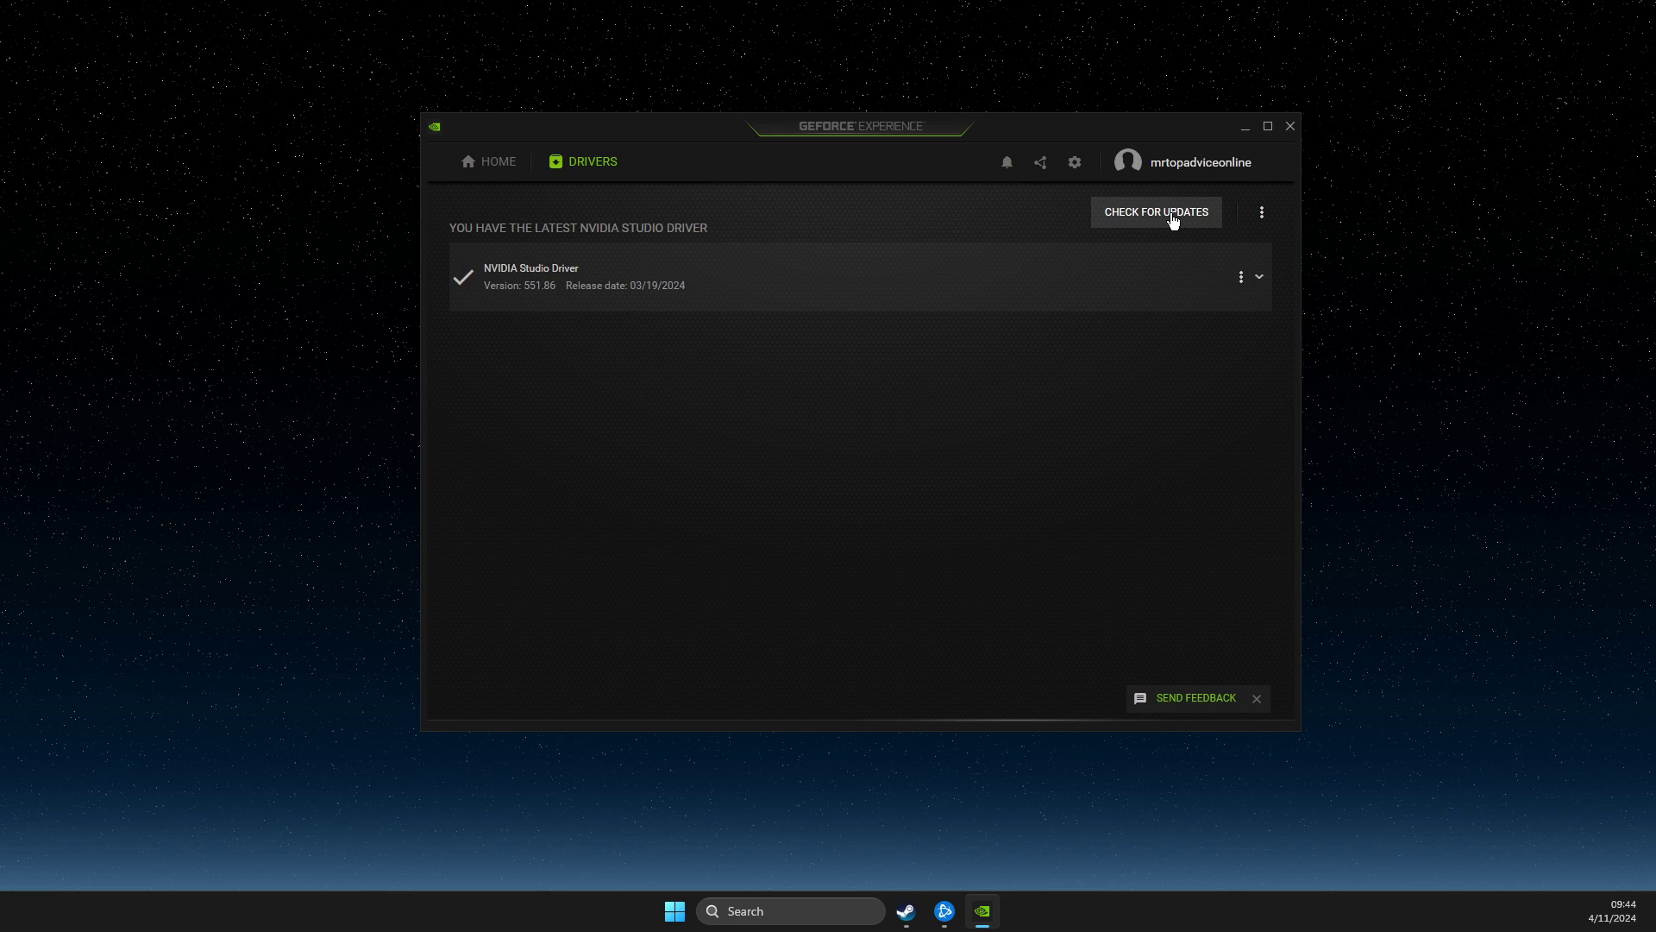
{"action": "left_click", "coordinate": [1290, 127]}
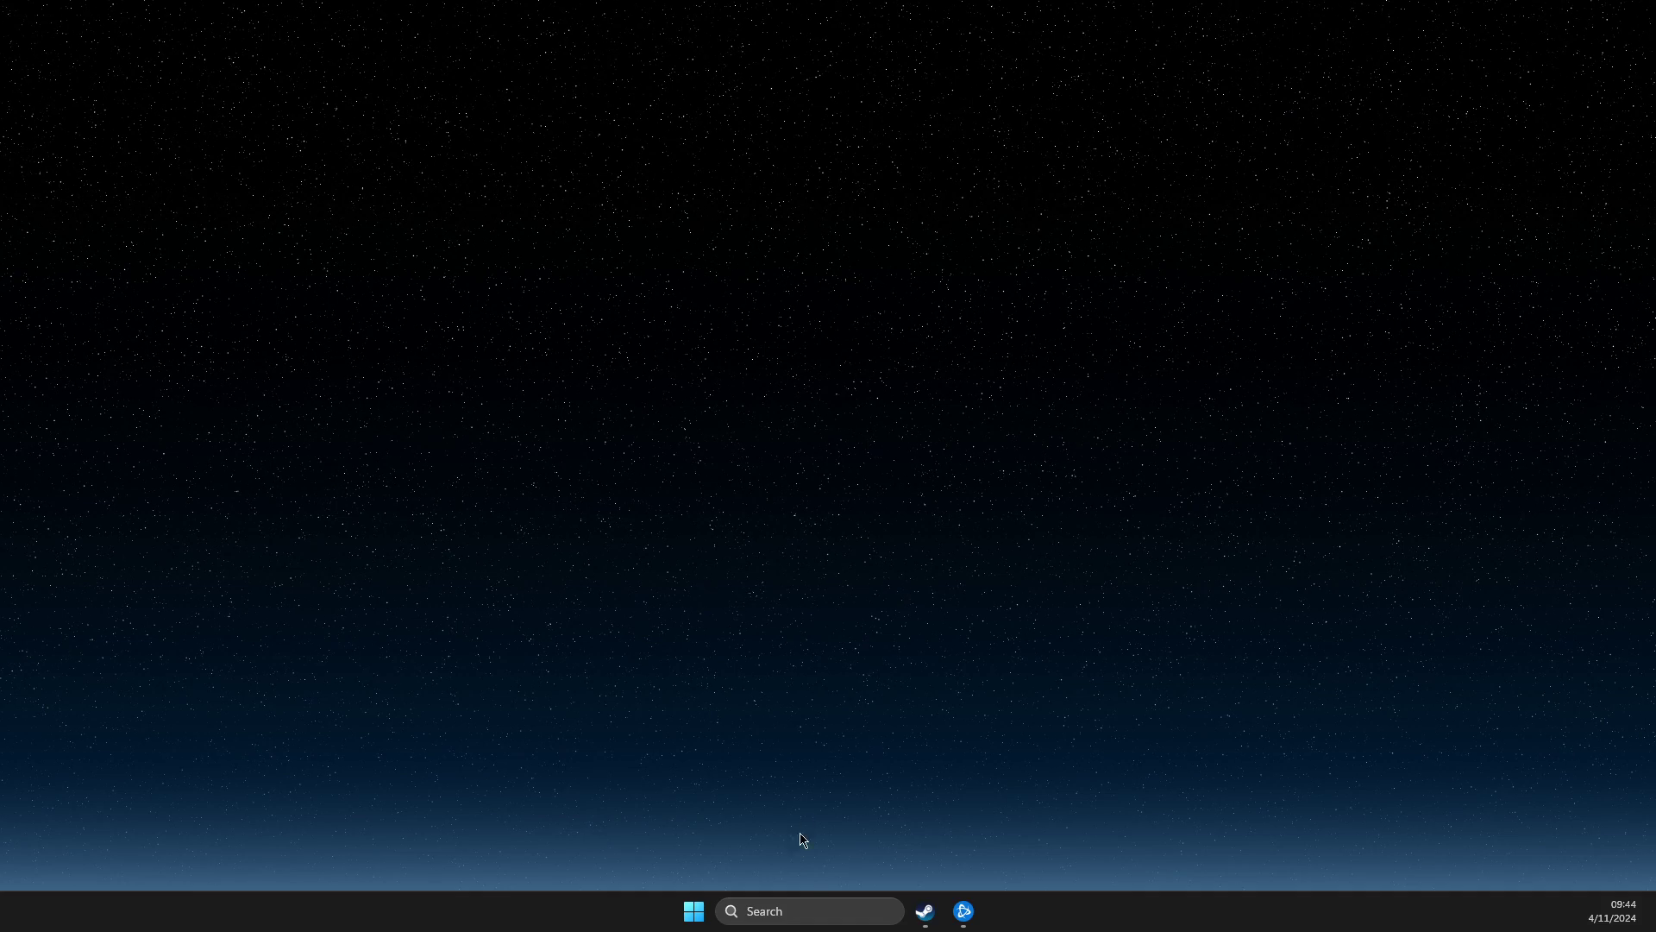
Open Device Manager and search automatically for an updated driver for the NVIDIA GeForce RTX 3070 display adapter, then close it
{"action": "left_click", "coordinate": [795, 906]}
{"action": "type", "text": "device Manager"}
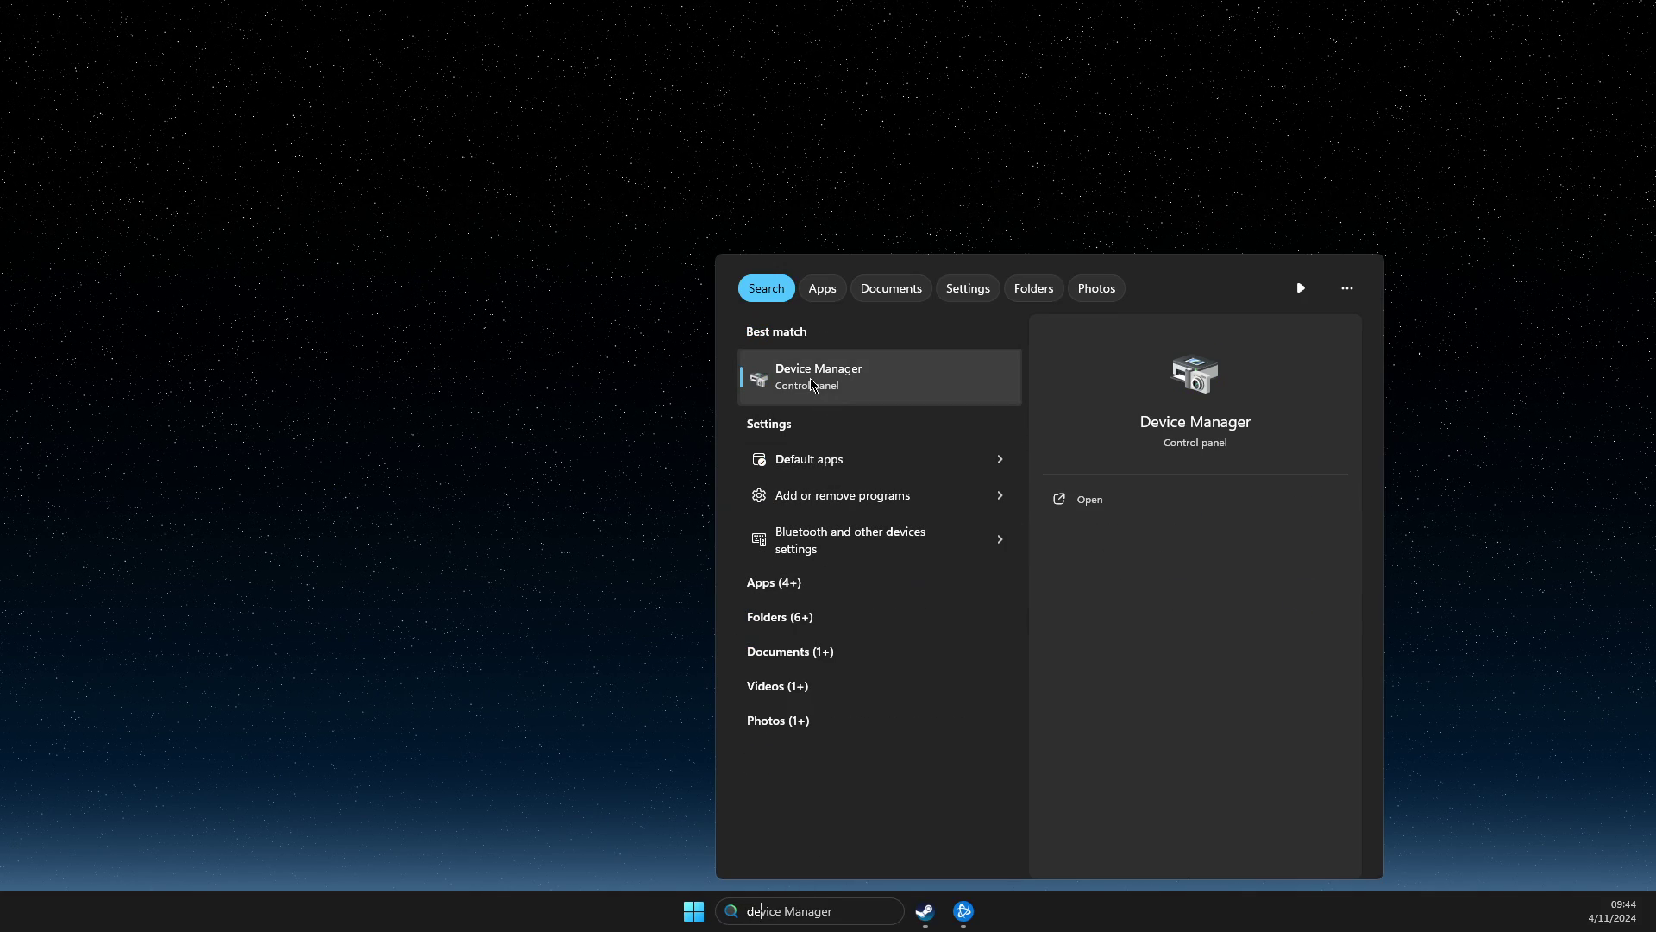
{"action": "left_click", "coordinate": [825, 390]}
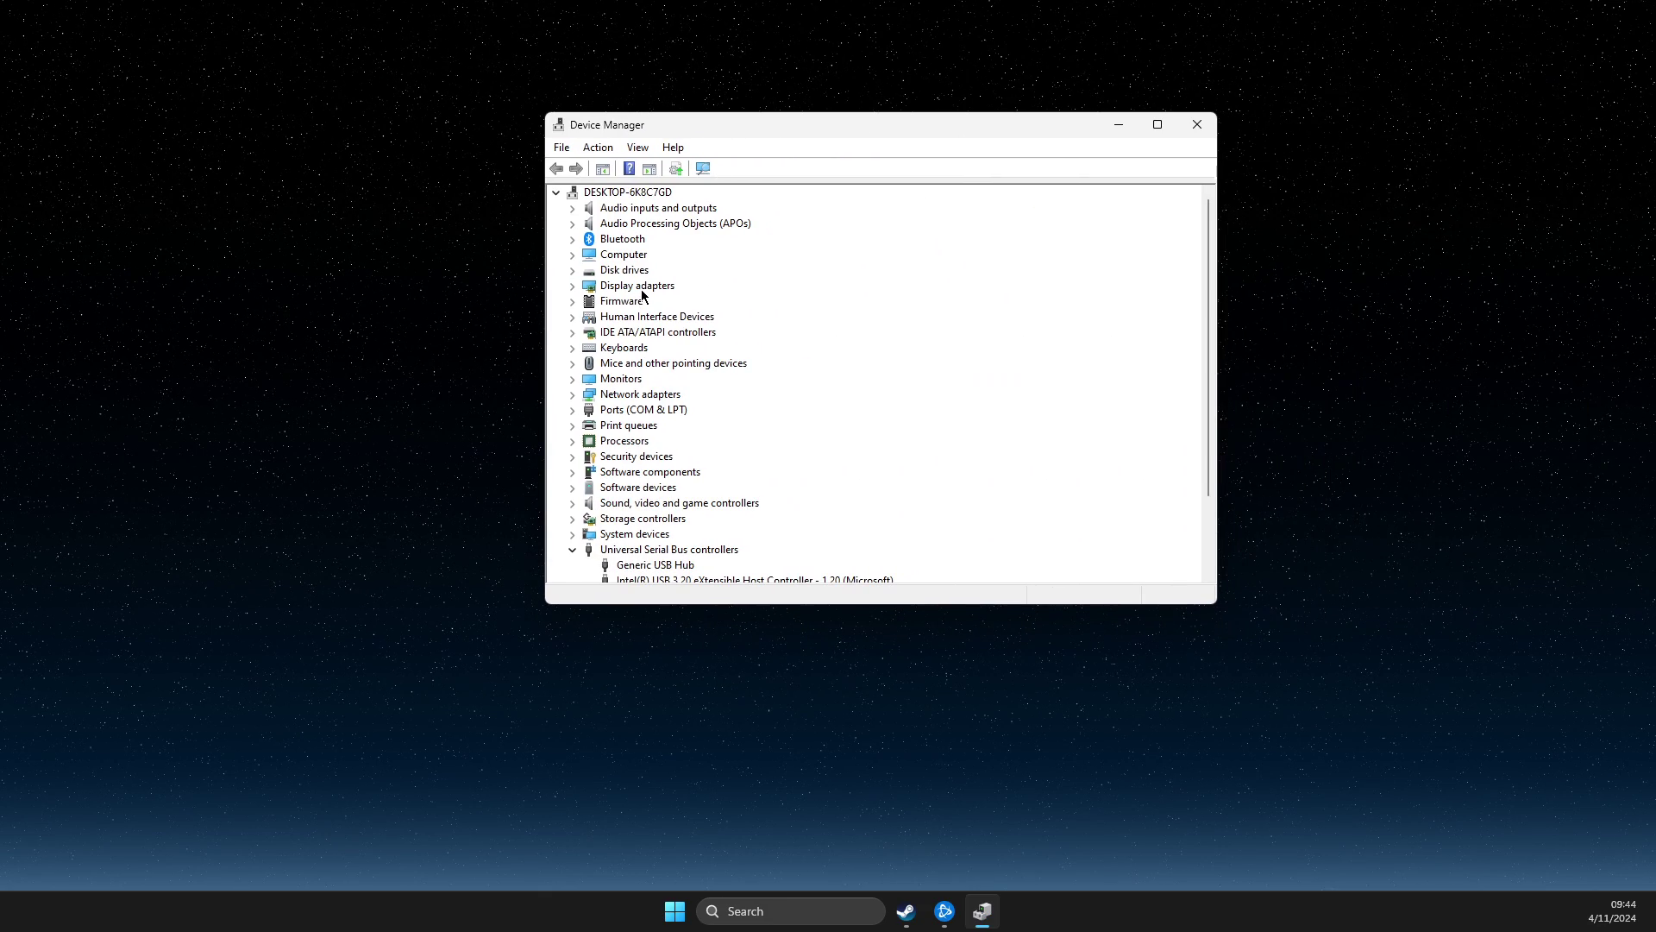
{"action": "double_click", "coordinate": [643, 289]}
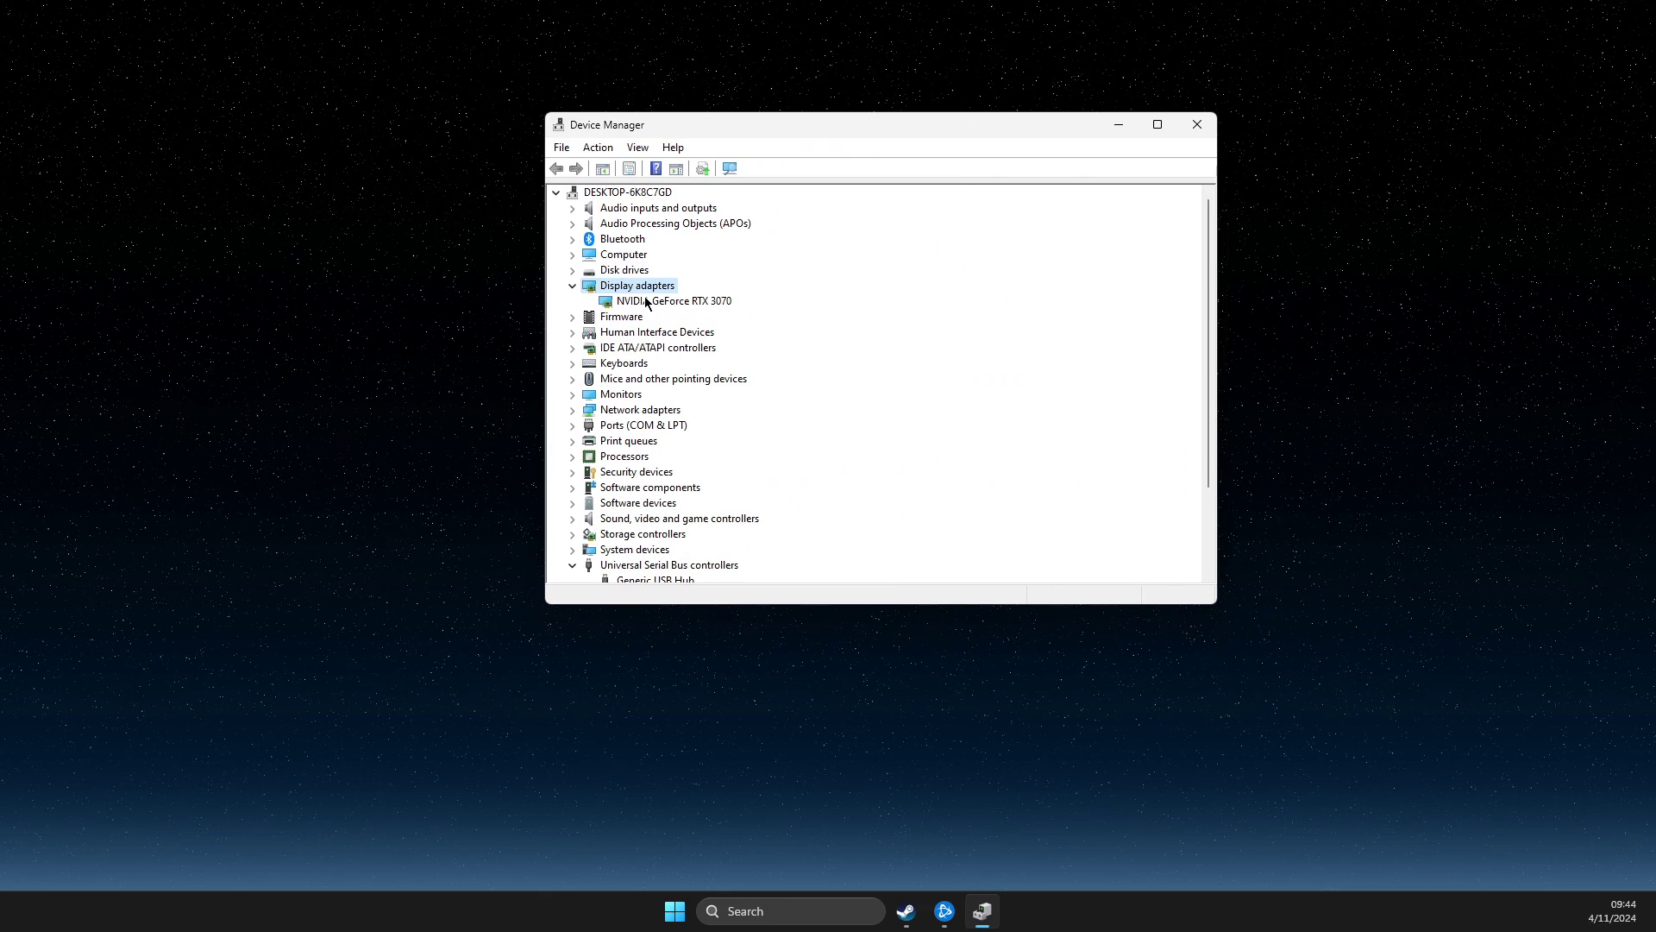
{"action": "right_click", "coordinate": [644, 299]}
{"action": "left_click", "coordinate": [677, 312]}
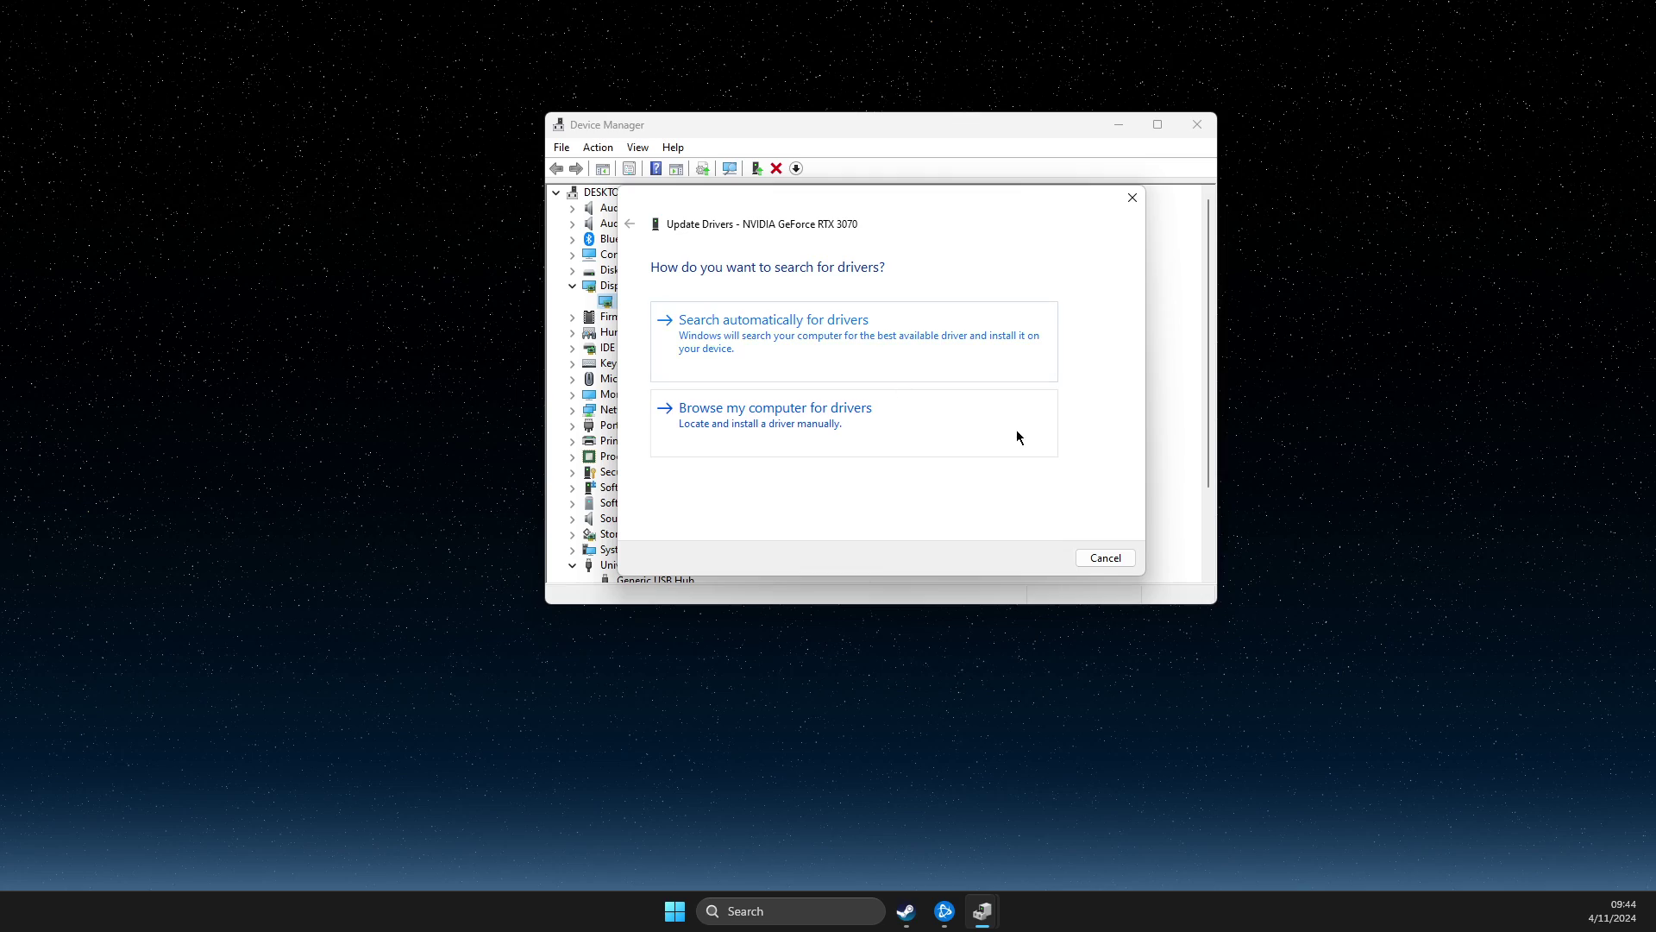
{"action": "left_click", "coordinate": [920, 352]}
{"action": "left_click", "coordinate": [1131, 200]}
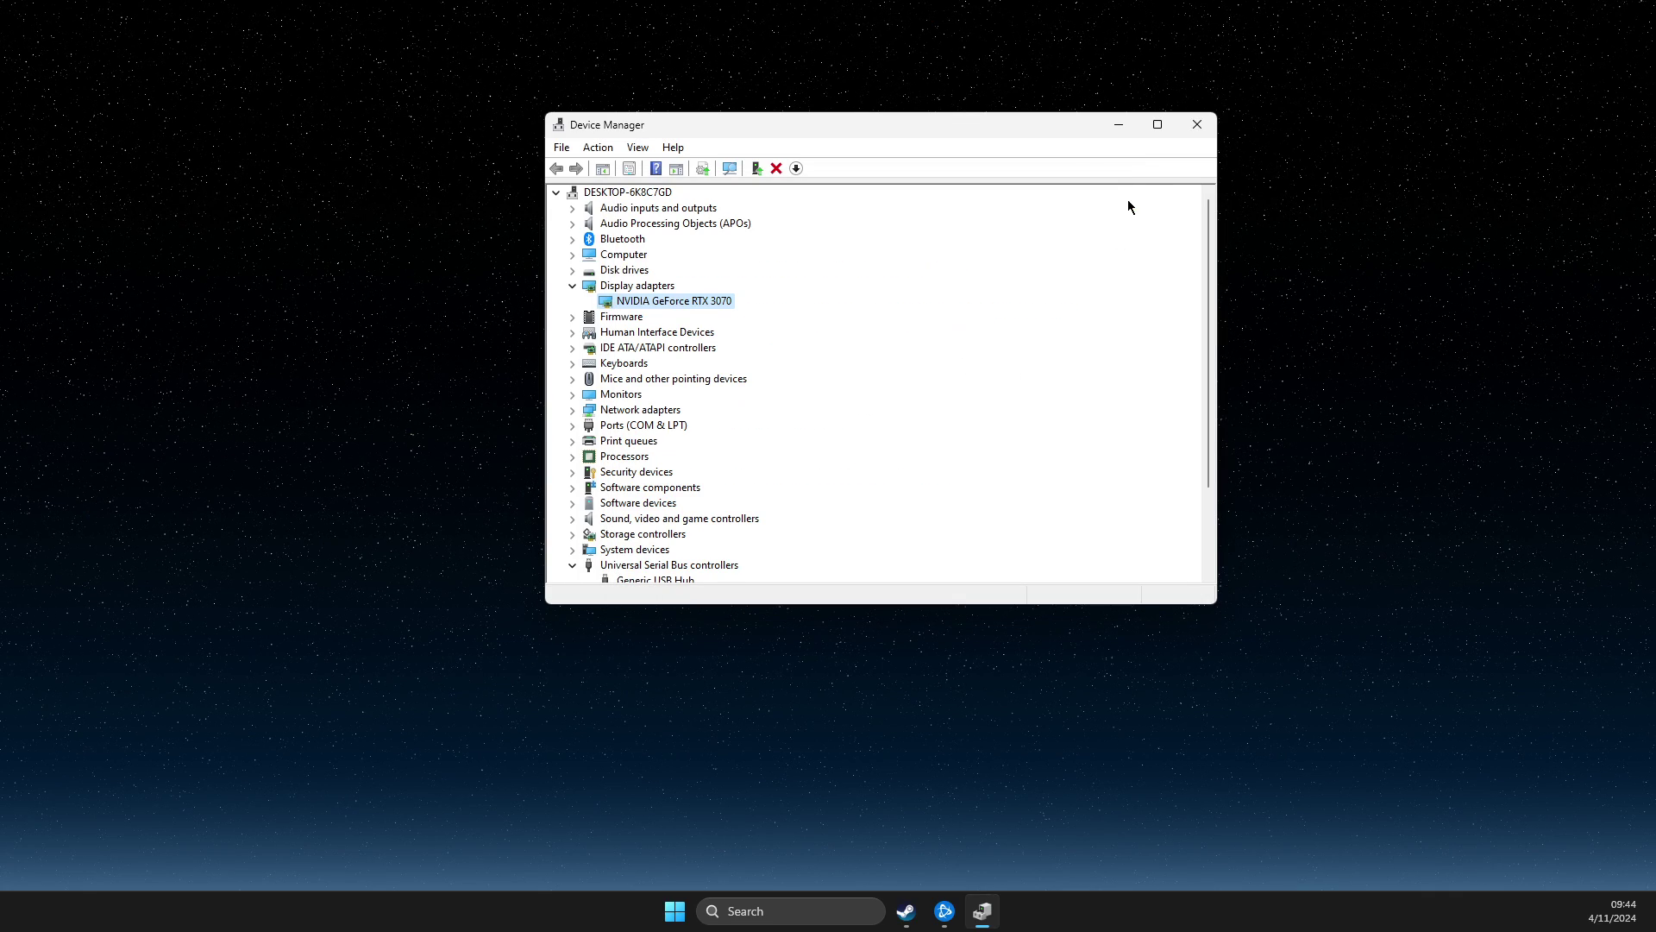
{"action": "left_click", "coordinate": [1196, 126]}
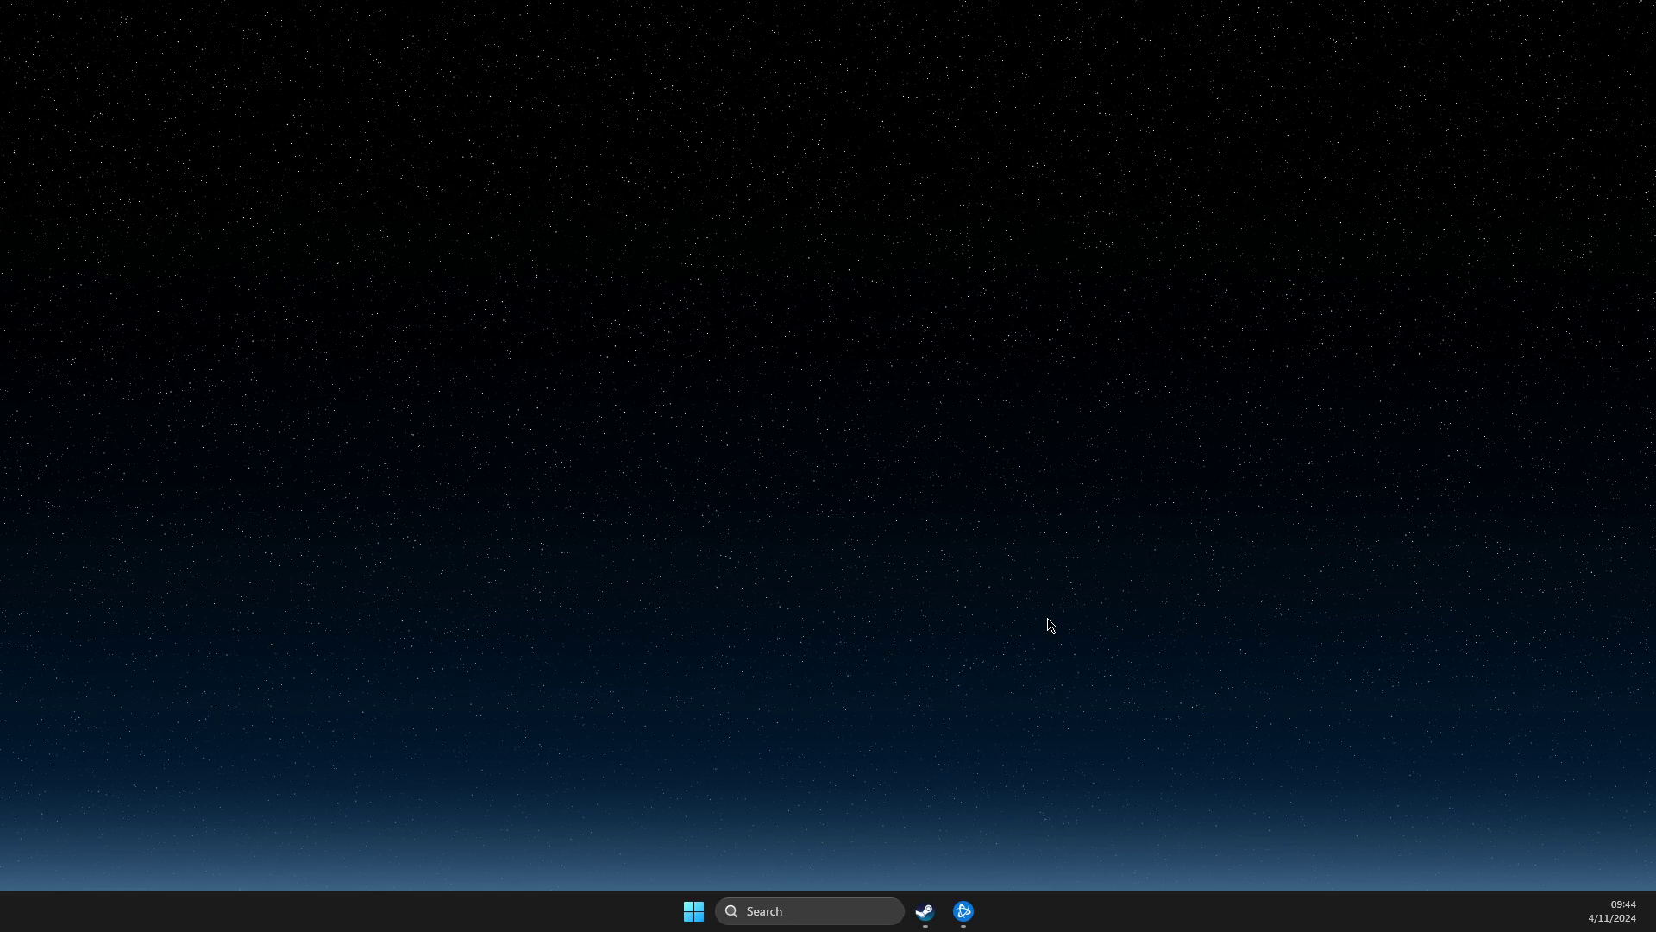
Switch to Steam and view the Installed Files properties of Call of Duty, including its file integrity option
{"action": "left_click", "coordinate": [930, 915]}
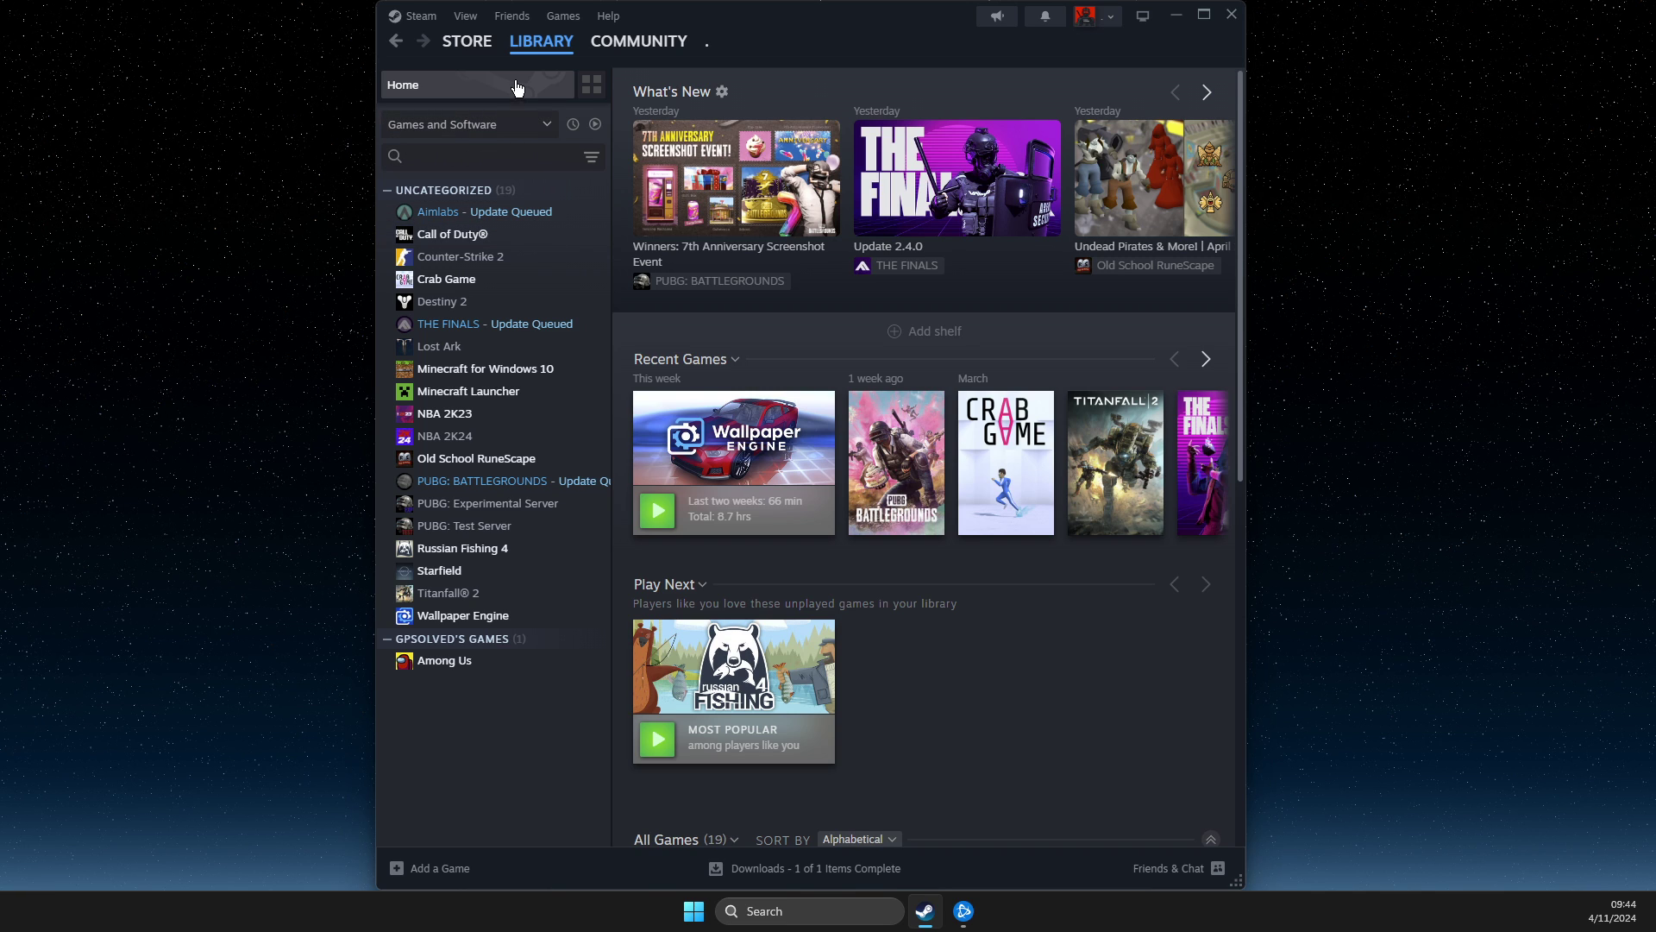
{"action": "mouse_move", "coordinate": [528, 52]}
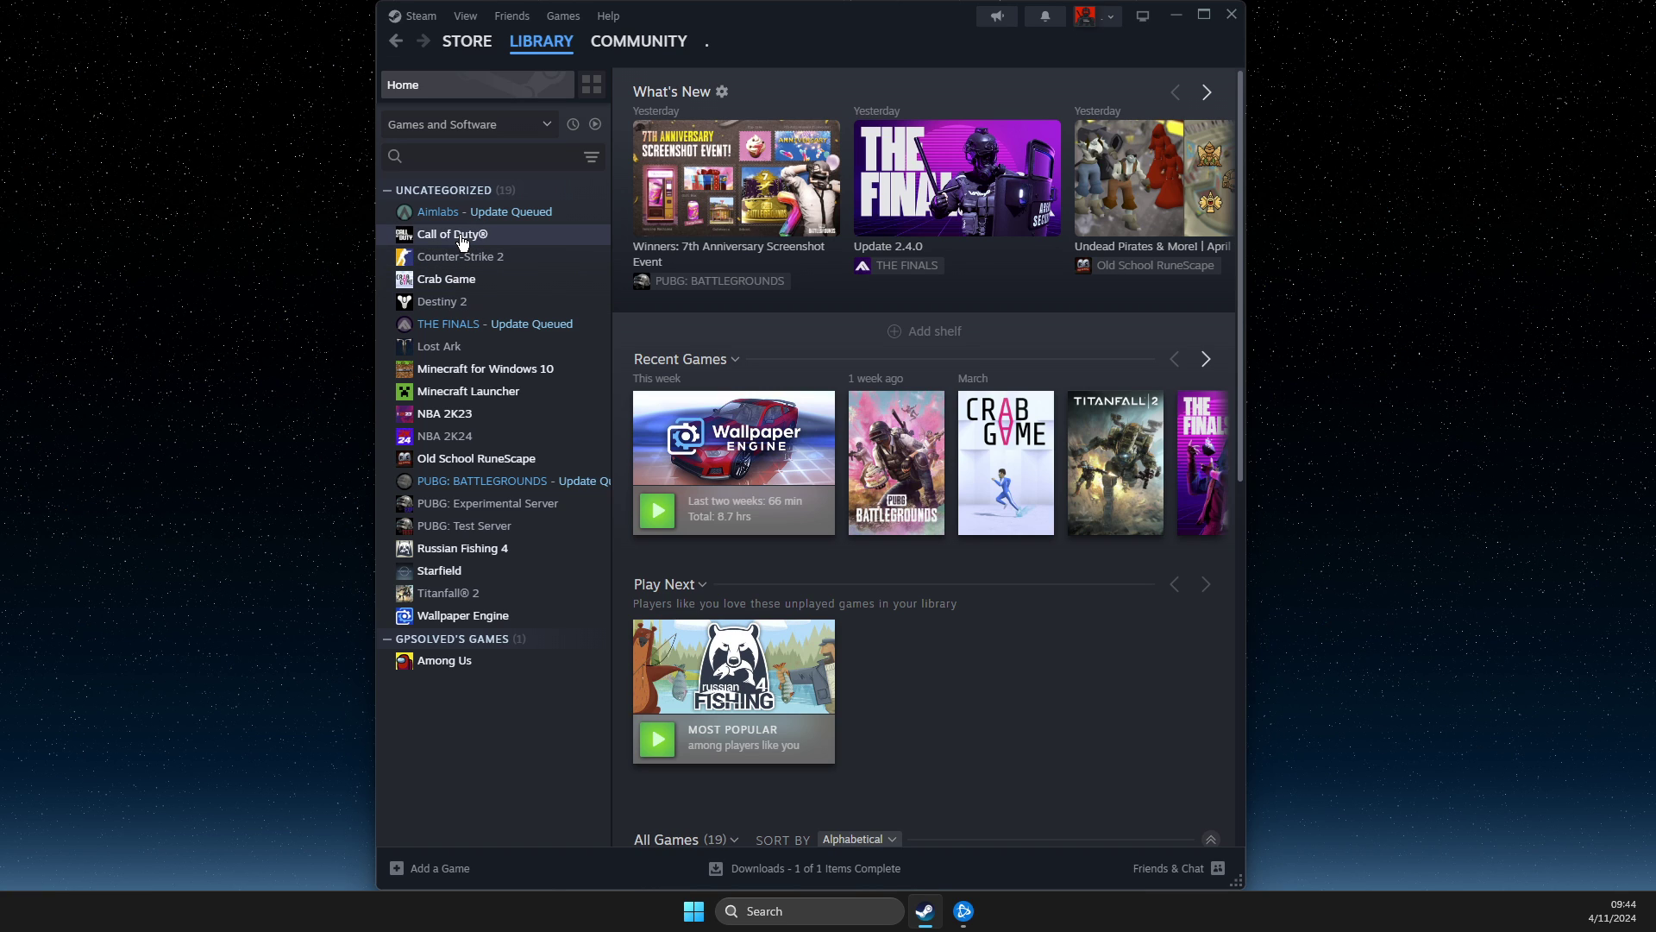
{"action": "right_click", "coordinate": [462, 242]}
{"action": "left_click", "coordinate": [508, 367]}
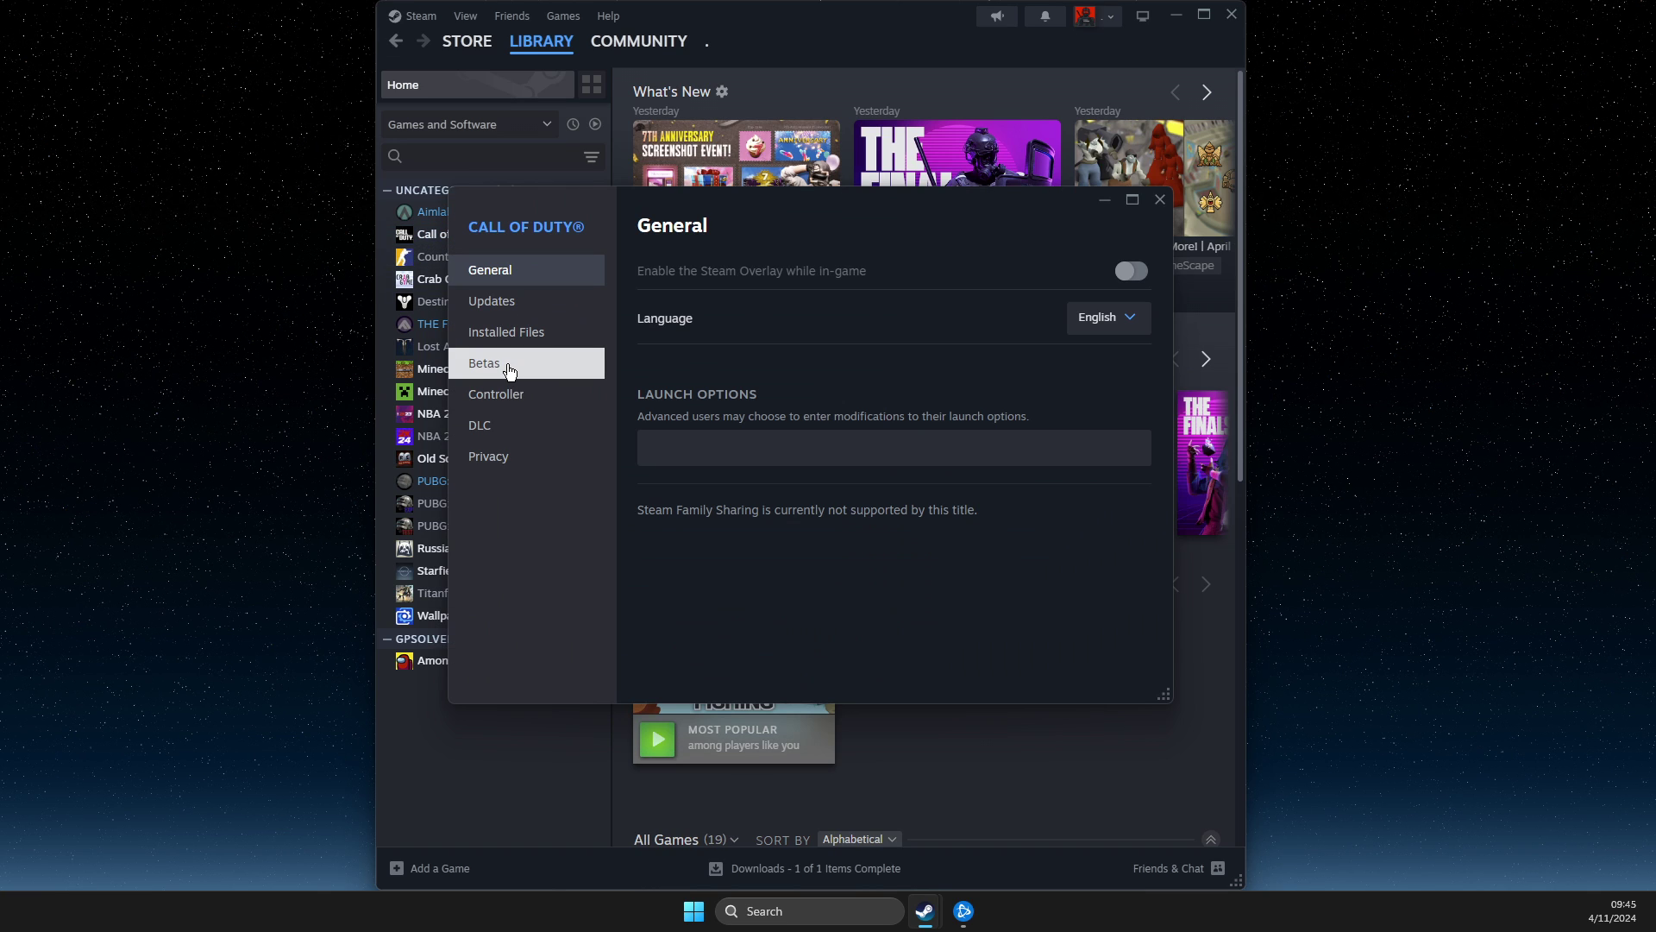
{"action": "left_click", "coordinate": [525, 343]}
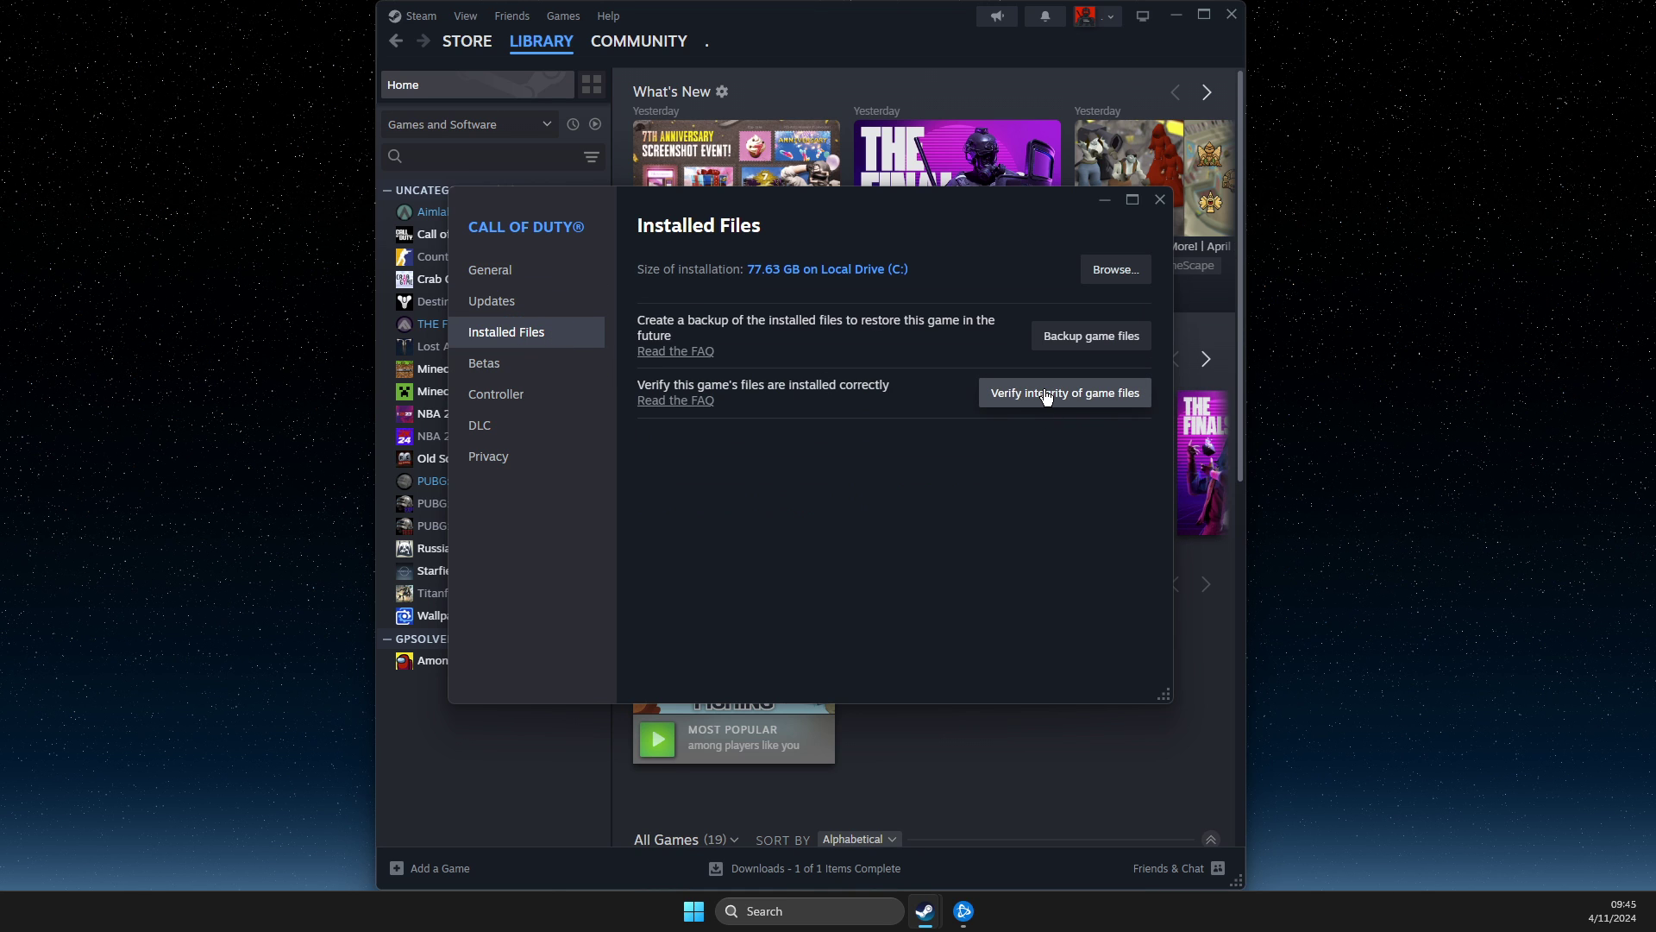
{"action": "left_click", "coordinate": [1204, 211]}
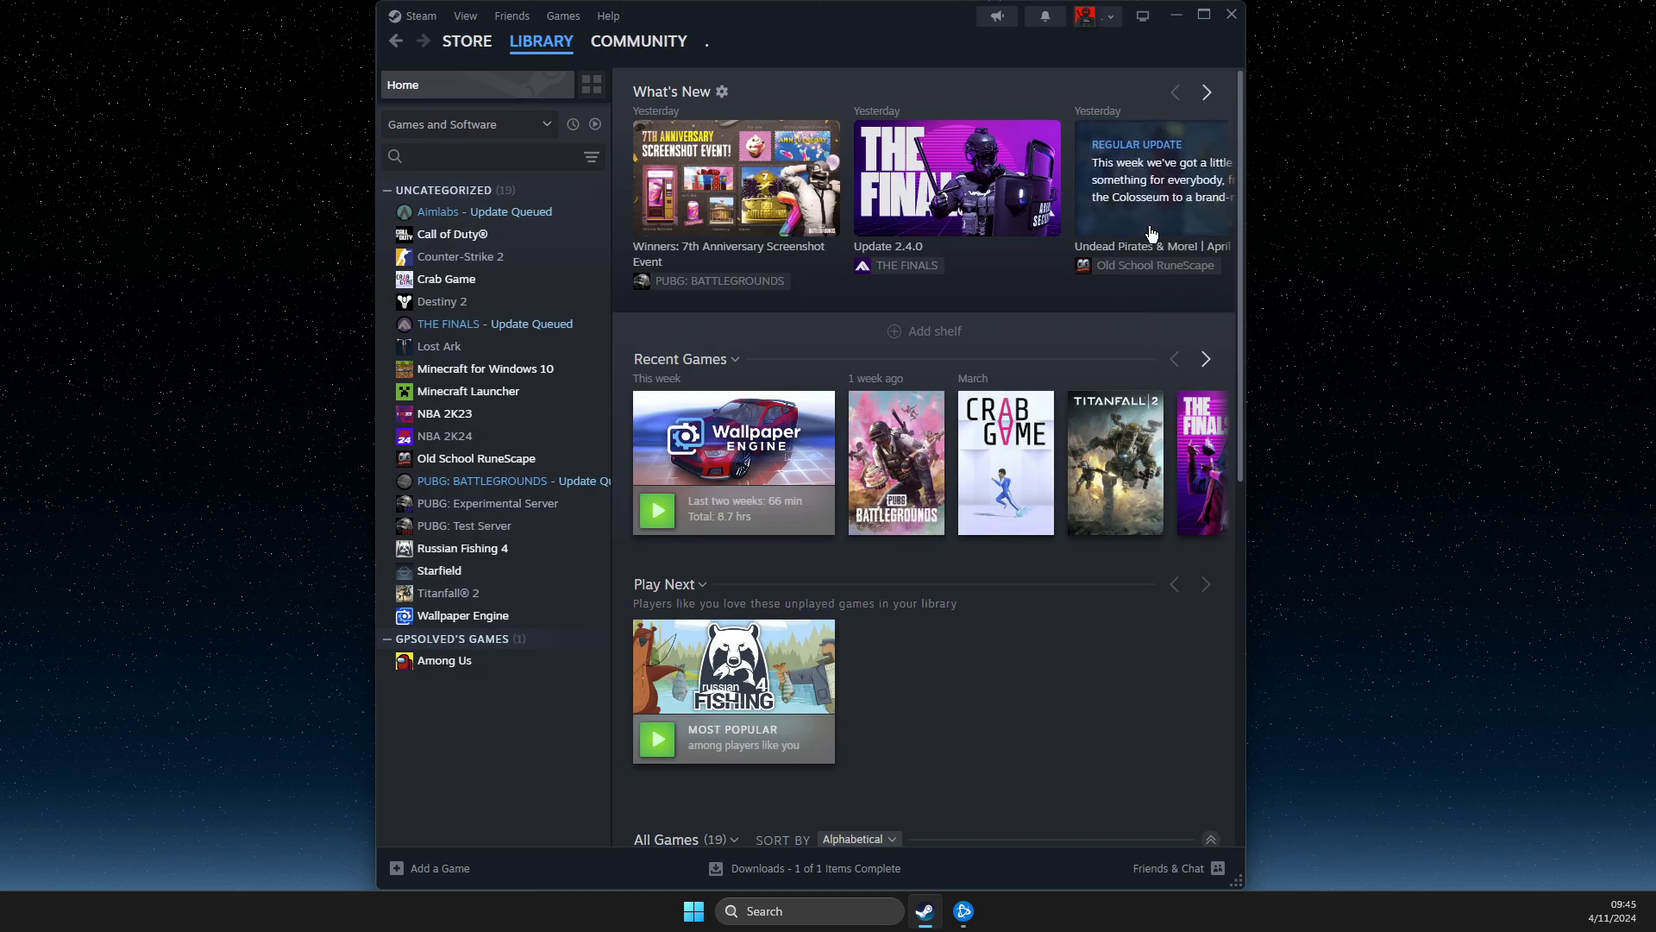
{"action": "left_click", "coordinate": [1176, 15]}
Switch to Battle.net and open the game options for Overwatch 2
{"action": "left_click", "coordinate": [966, 912]}
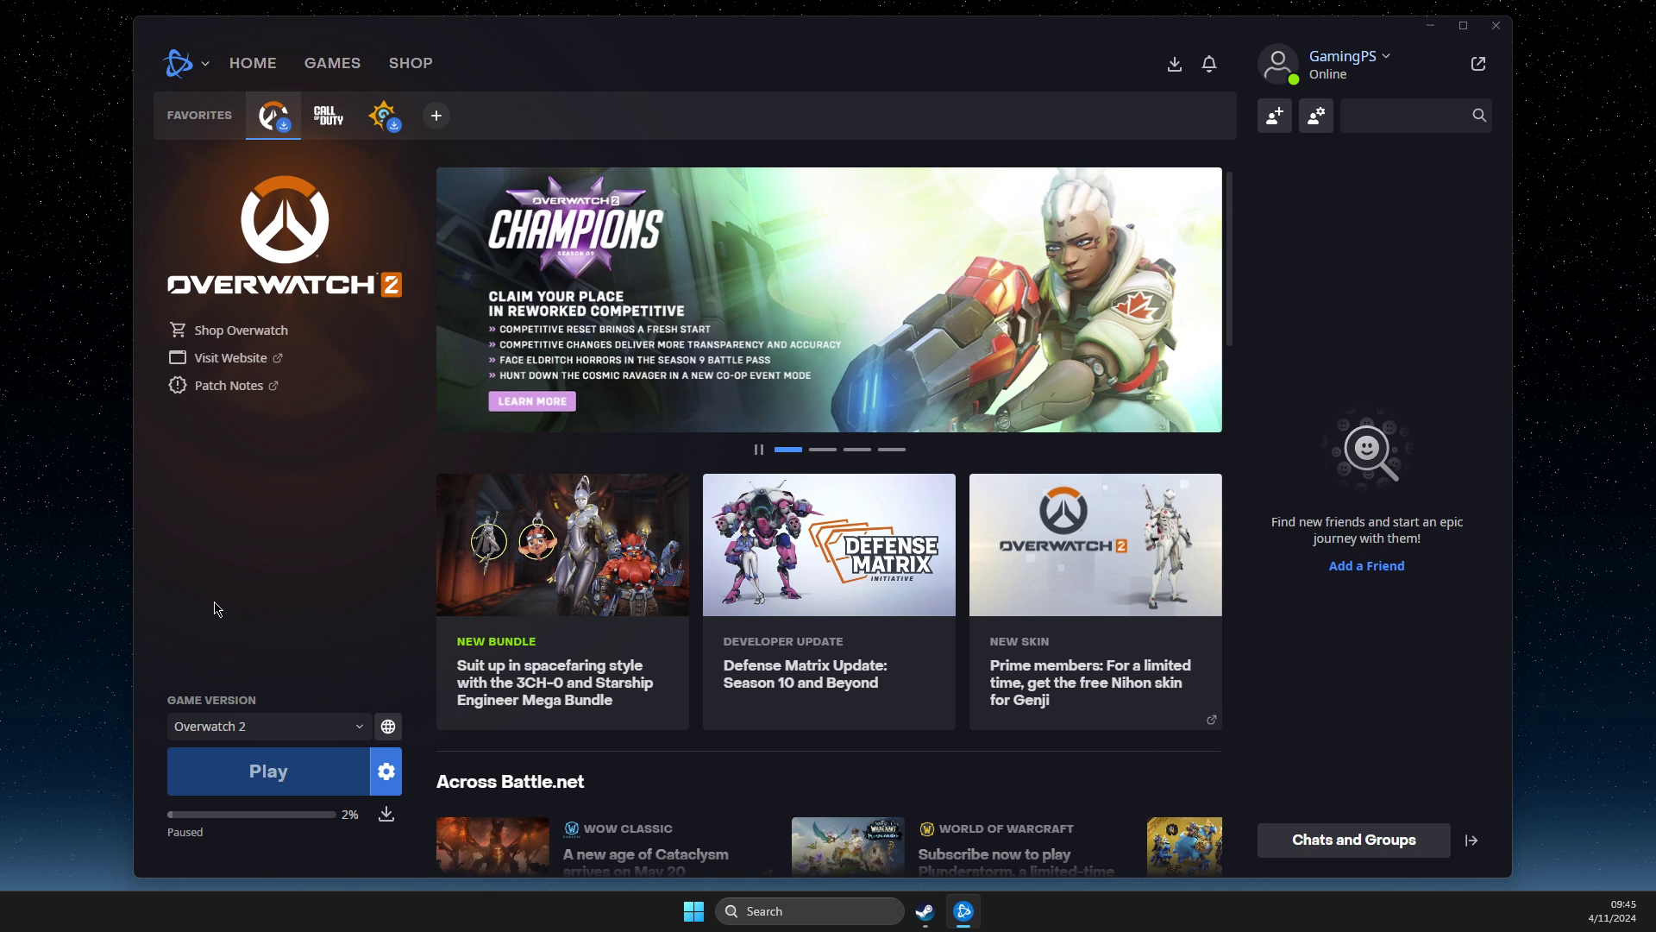
{"action": "mouse_move", "coordinate": [766, 48]}
{"action": "left_mouse_down"}
{"action": "mouse_move", "coordinate": [765, 29]}
{"action": "mouse_move", "coordinate": [764, 46]}
{"action": "left_mouse_up"}
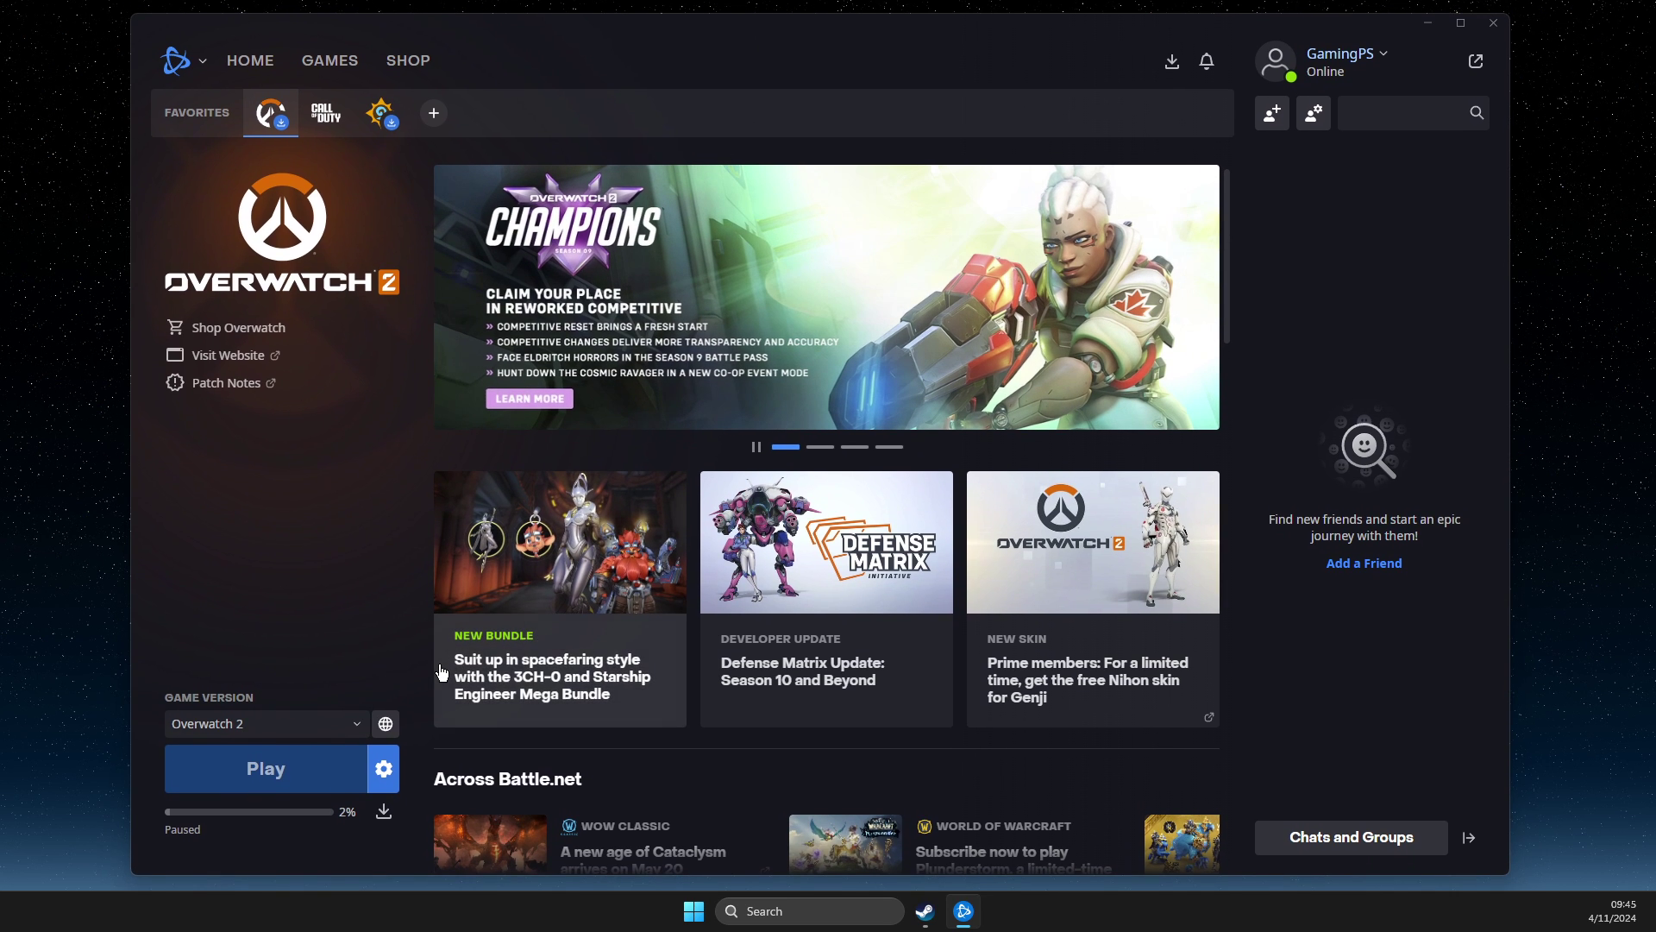
{"action": "left_click", "coordinate": [377, 773]}
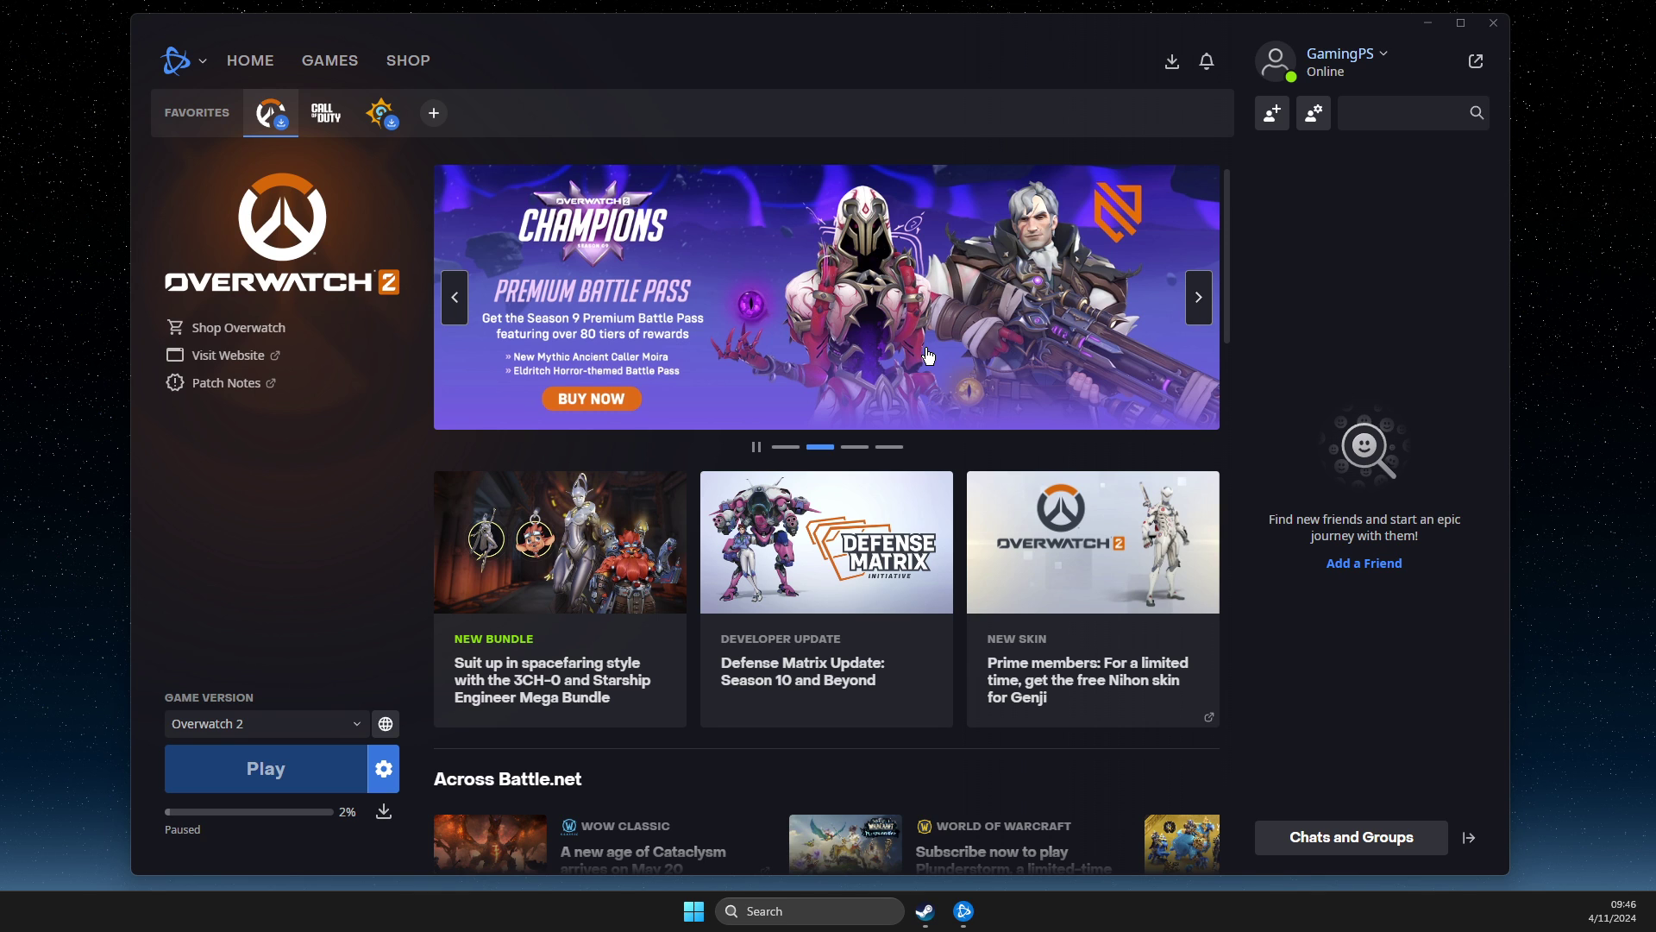
Open Task Manager, look over the running apps and background processes, and minimize it
{"action": "left_click", "coordinate": [853, 908]}
{"action": "type", "text": "task Manager"}
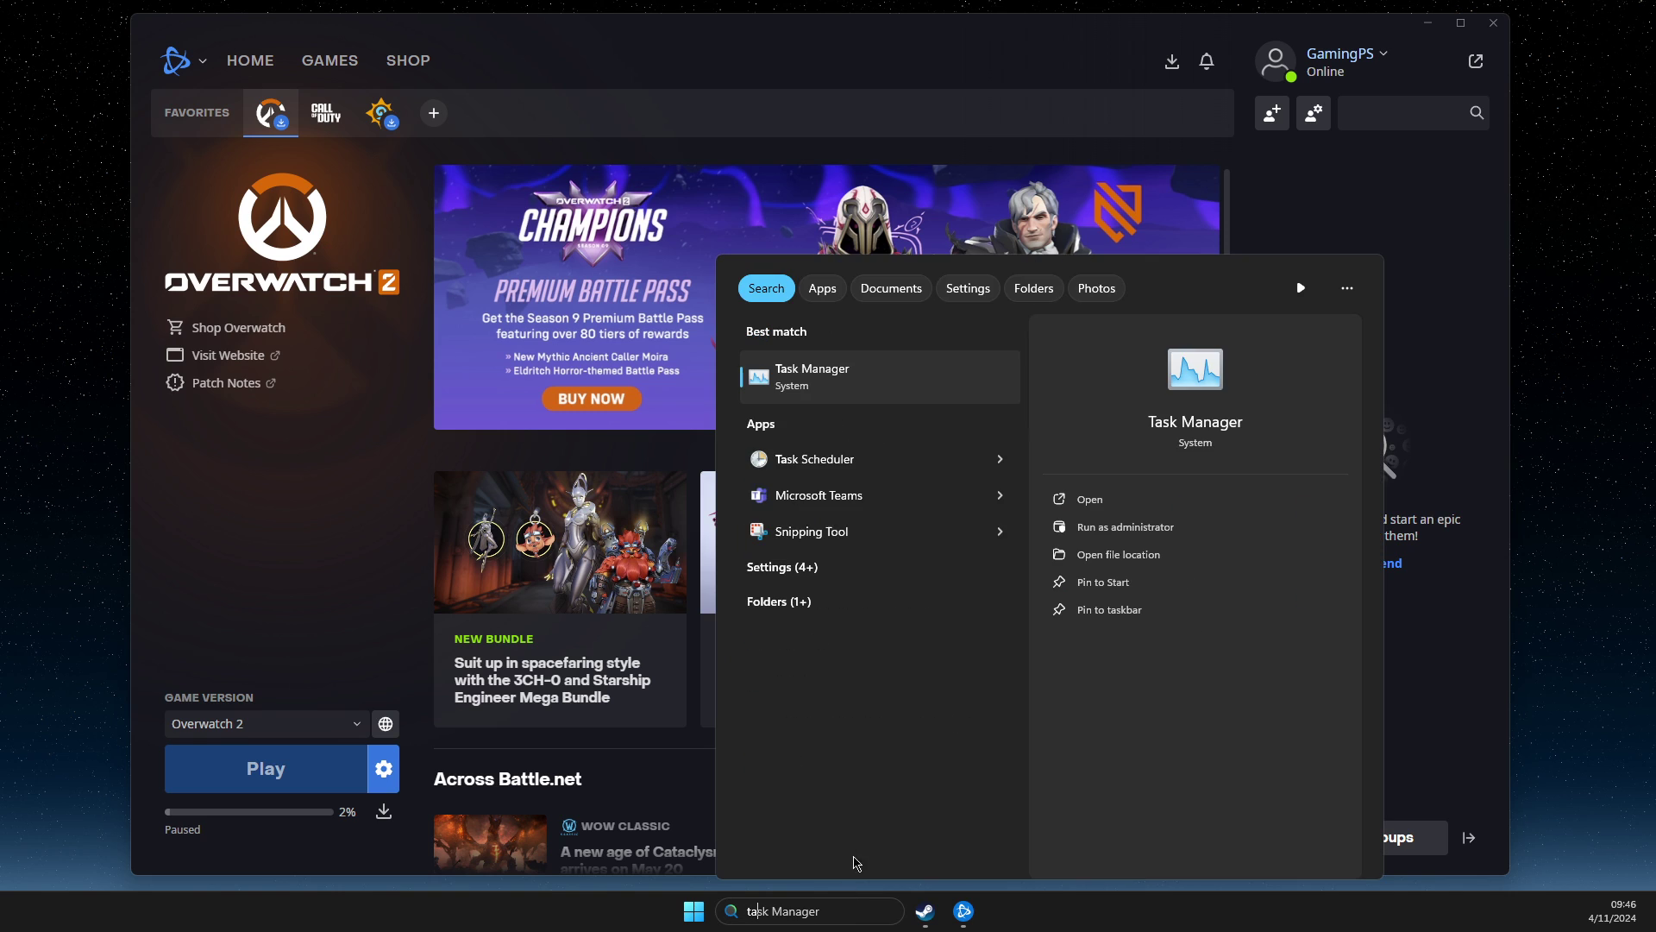
{"action": "left_click", "coordinate": [772, 393]}
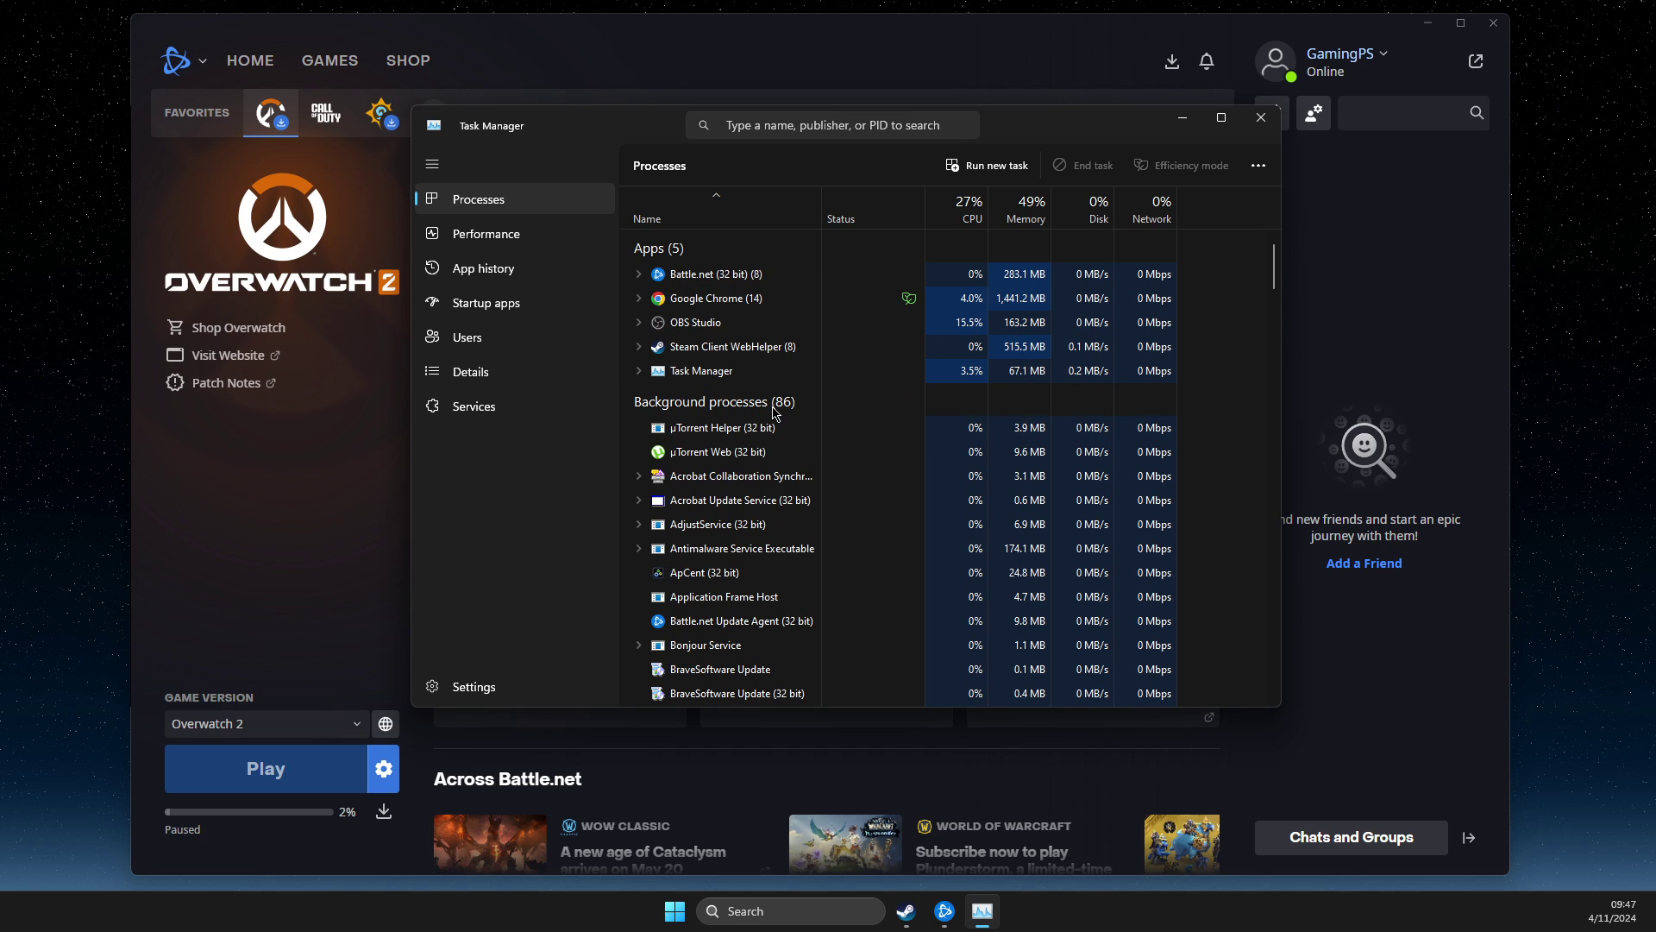
{"action": "left_click", "coordinate": [1184, 118]}
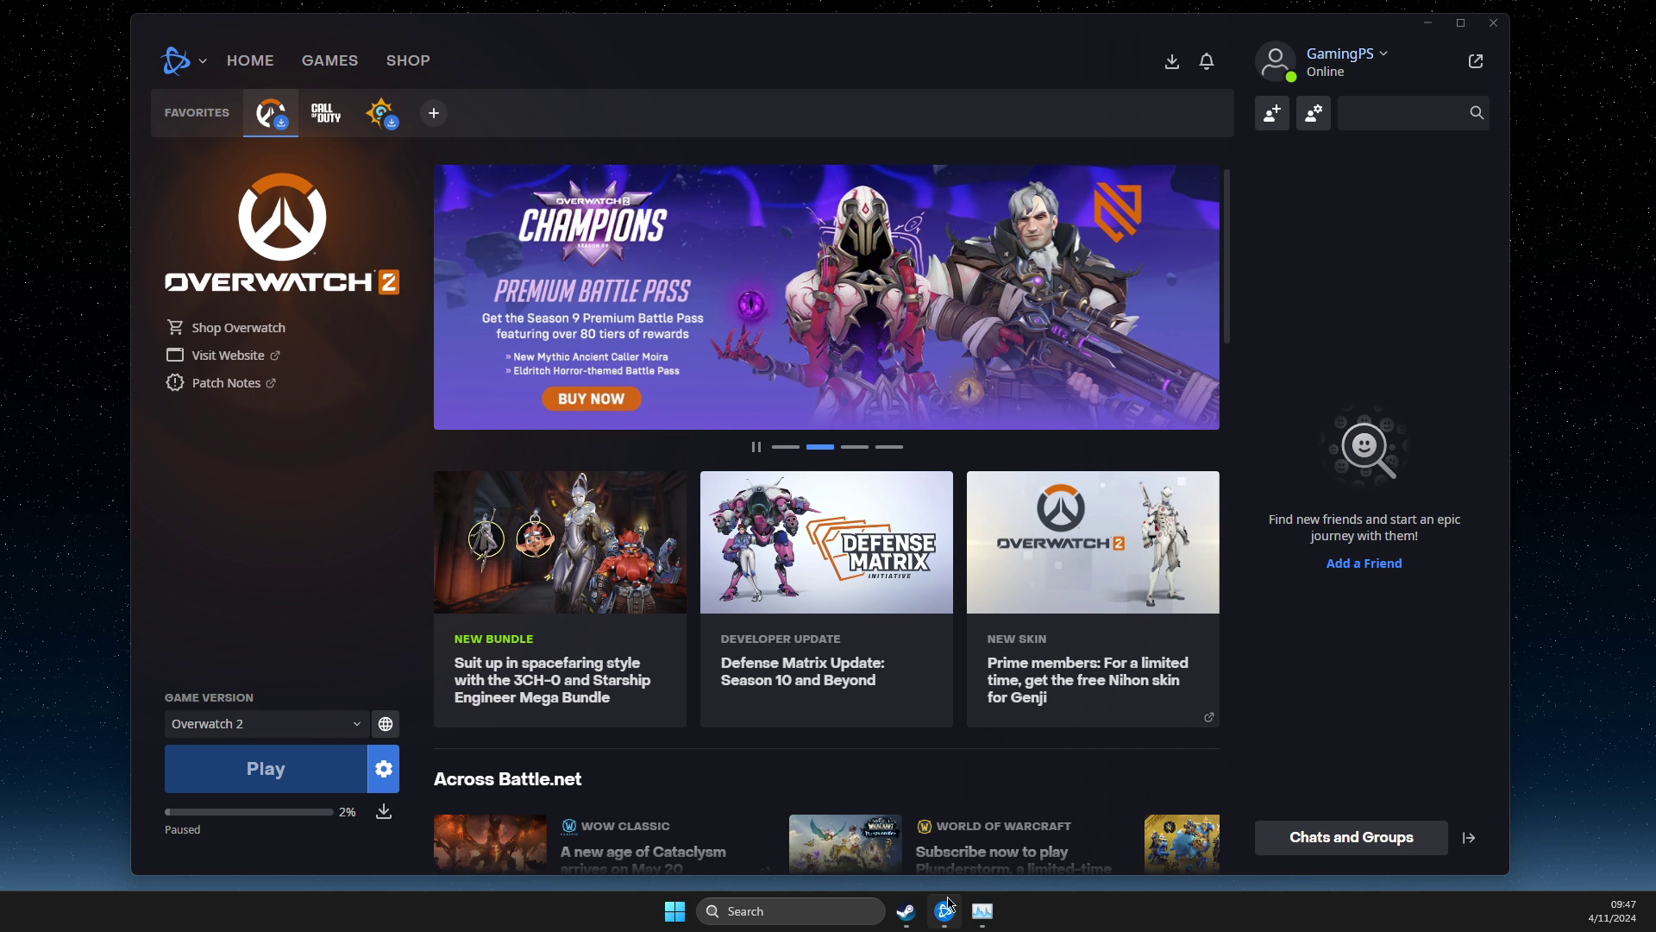
Switch to Steam and check the option for enabling the Steam Overlay in the In Game settings
{"action": "mouse_move", "coordinate": [950, 903]}
{"action": "mouse_move", "coordinate": [915, 926]}
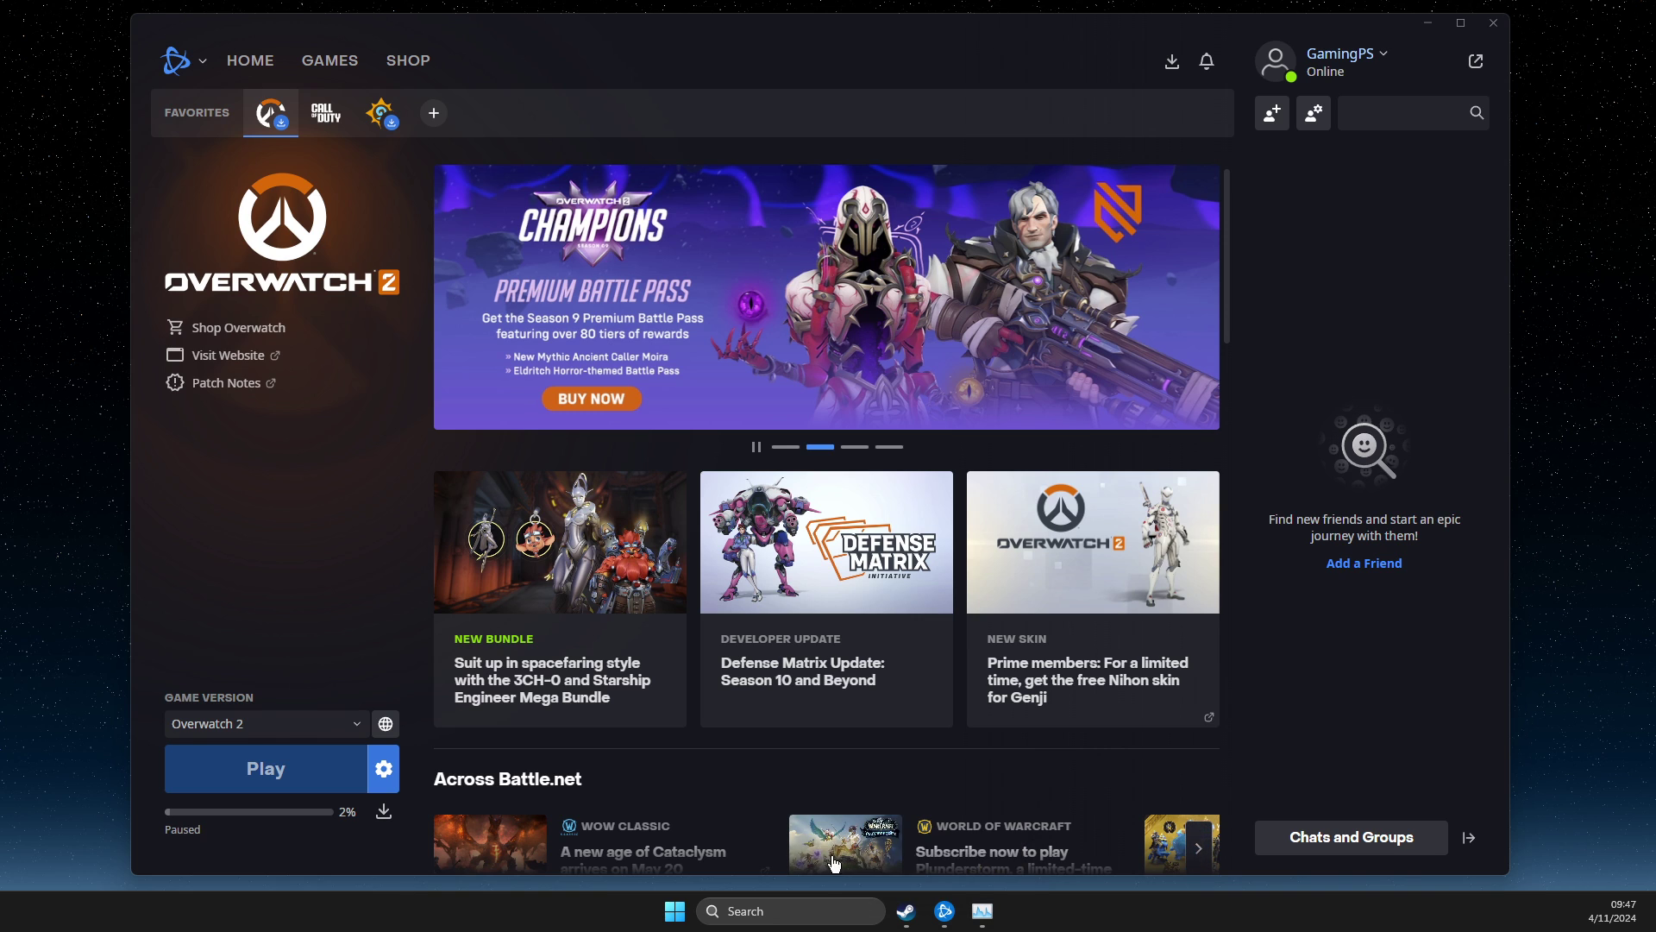
{"action": "left_click", "coordinate": [908, 913]}
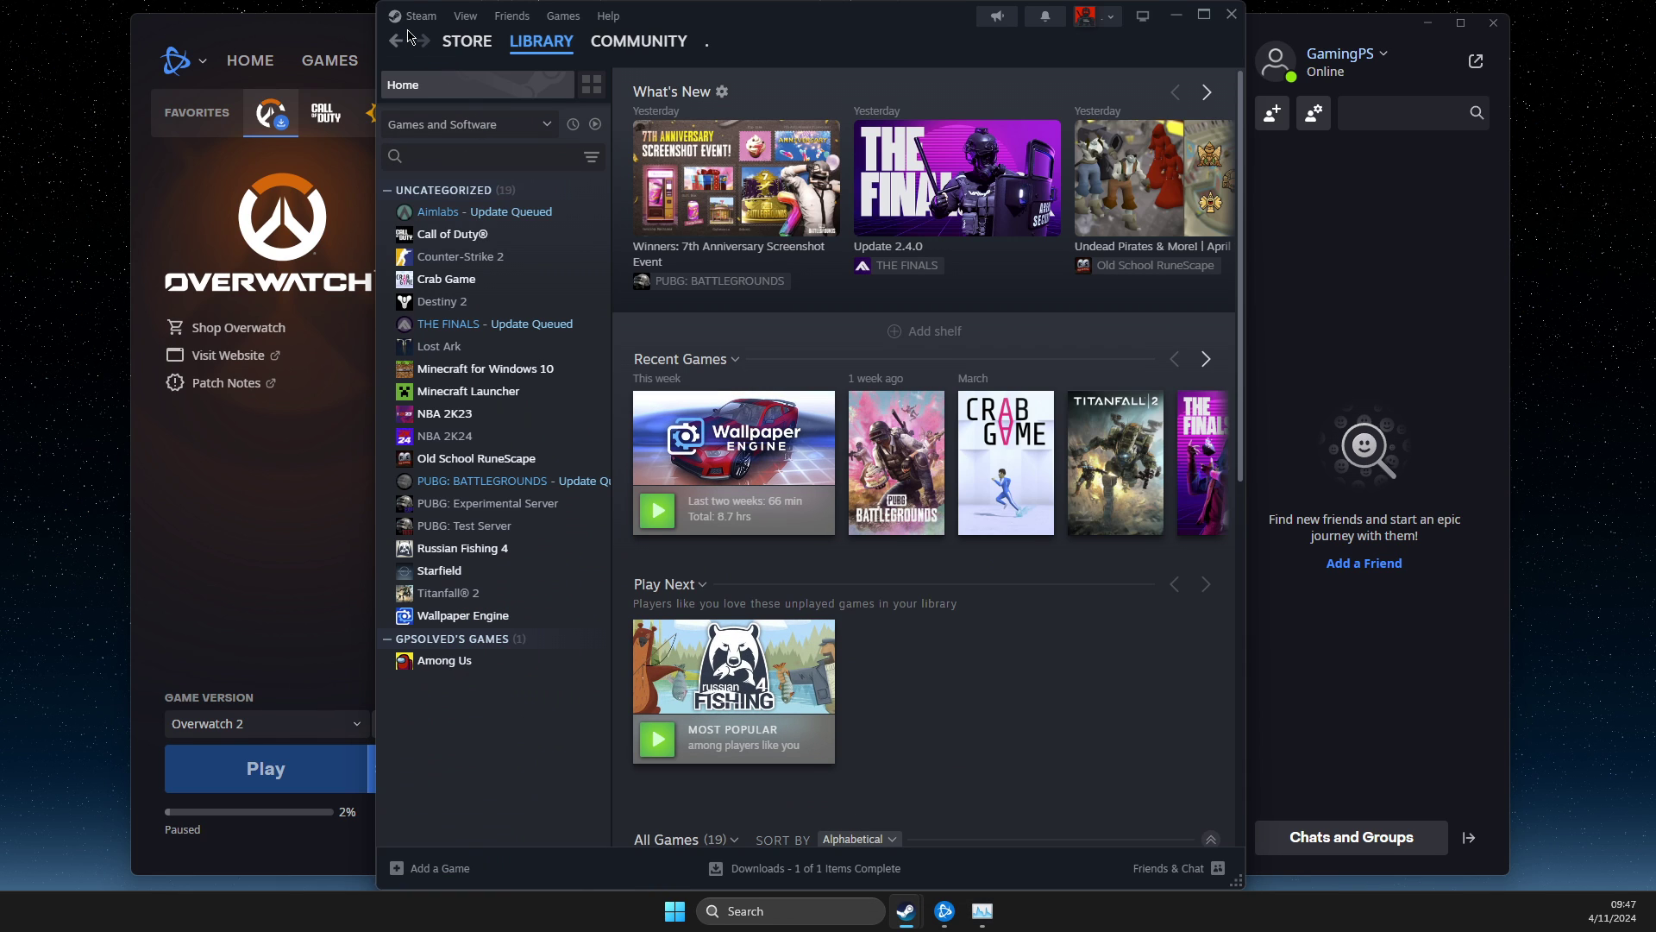
{"action": "left_click", "coordinate": [408, 24]}
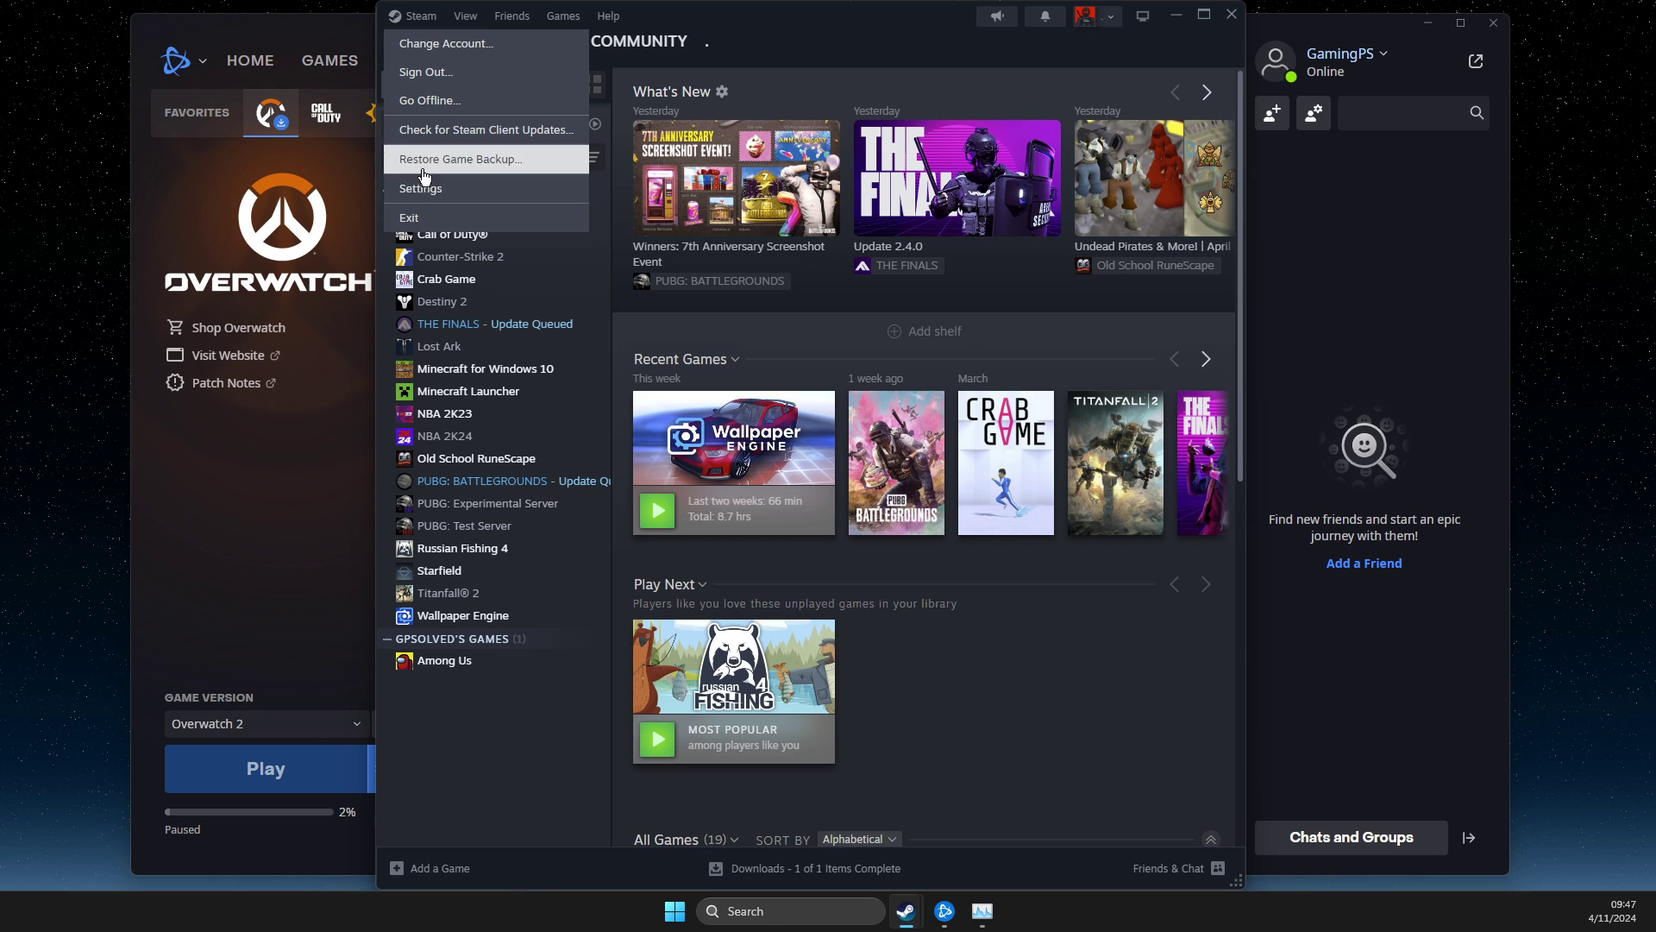
{"action": "mouse_move", "coordinate": [906, 912]}
{"action": "left_click", "coordinate": [958, 802]}
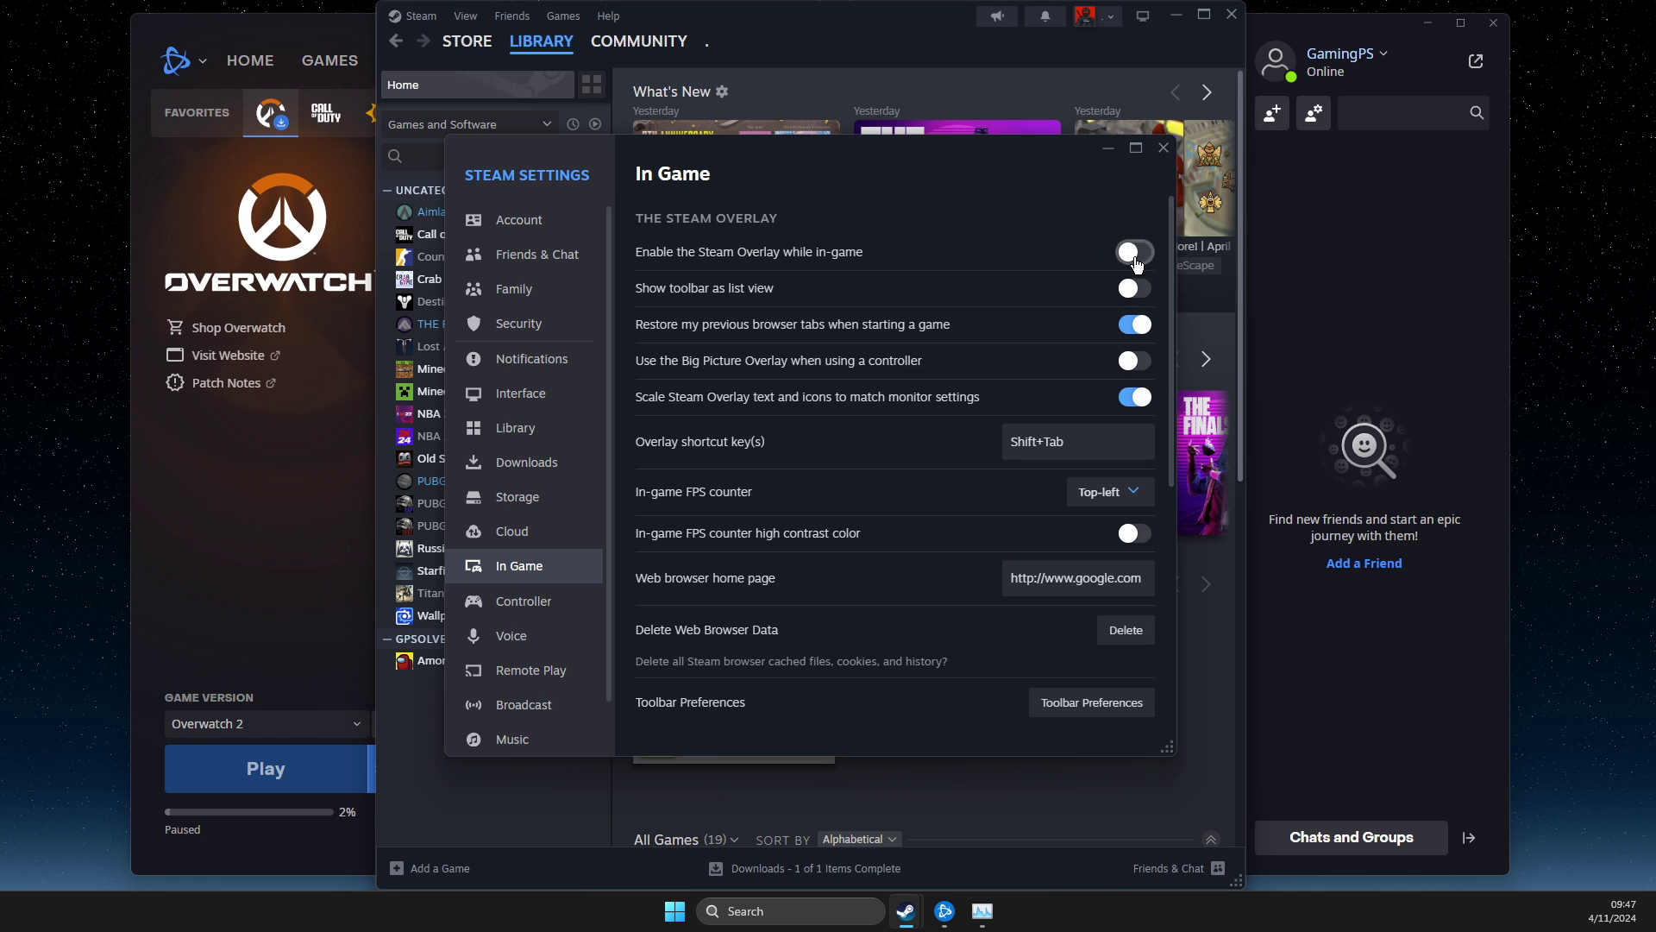
{"action": "left_click", "coordinate": [1164, 148]}
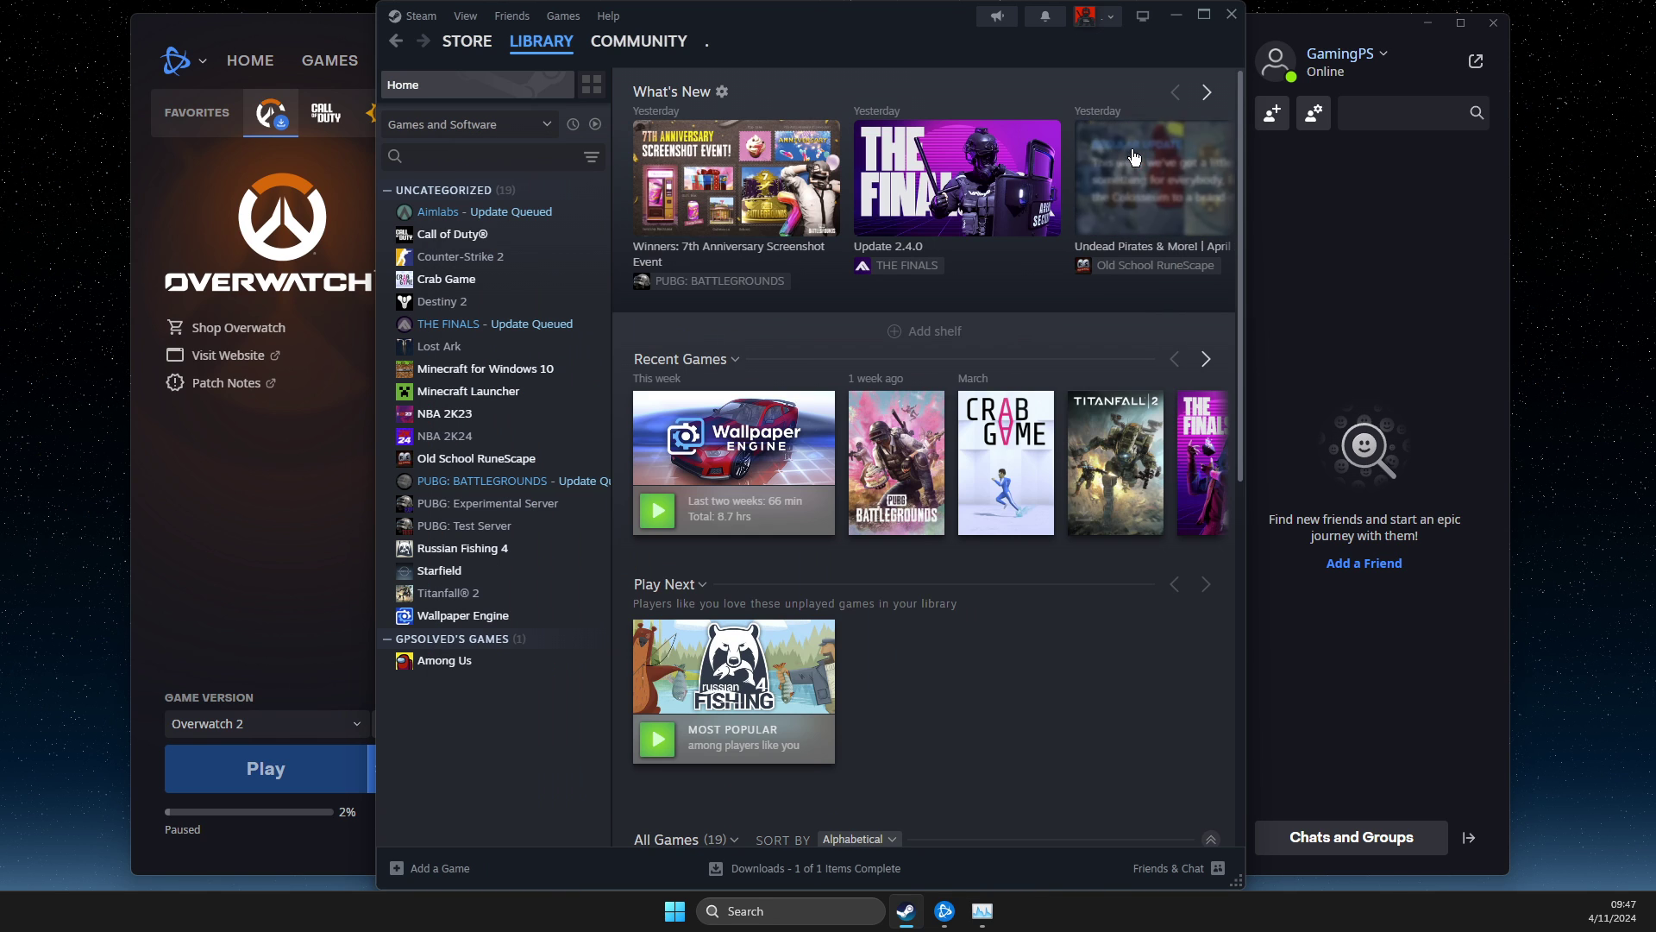
{"action": "left_click", "coordinate": [1175, 17]}
Open the GeForce Experience general settings and check the In-Game Overlay option, then minimize the window
{"action": "left_click", "coordinate": [750, 910]}
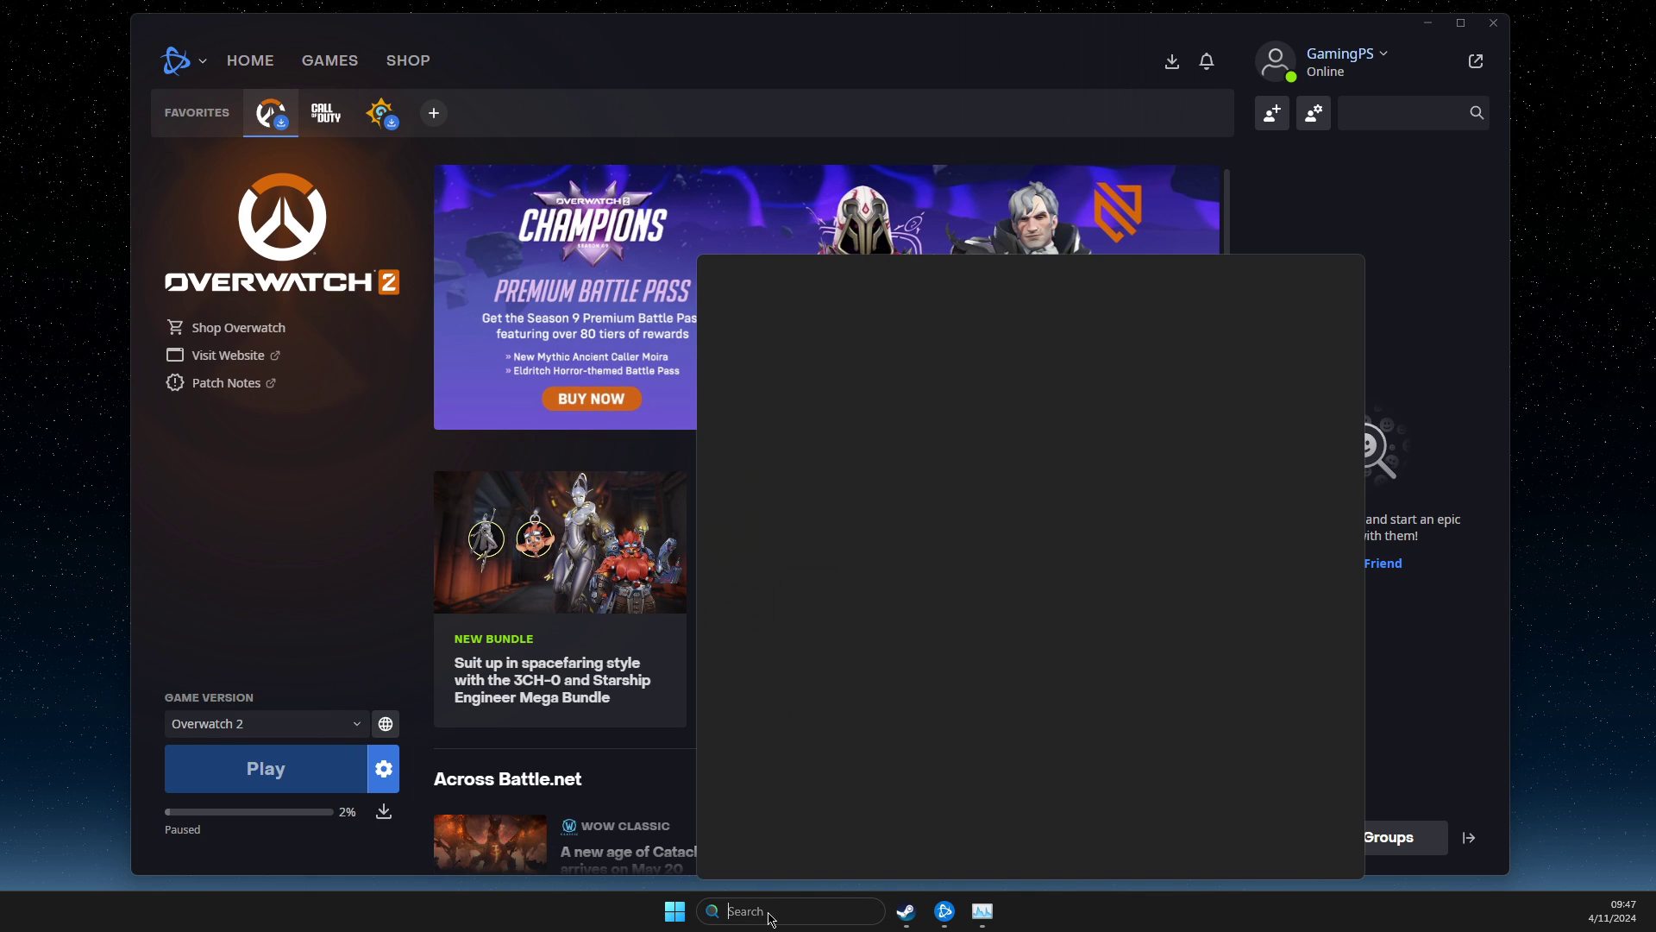
{"action": "type", "text": "geforce Experience"}
{"action": "key", "text": "Return"}
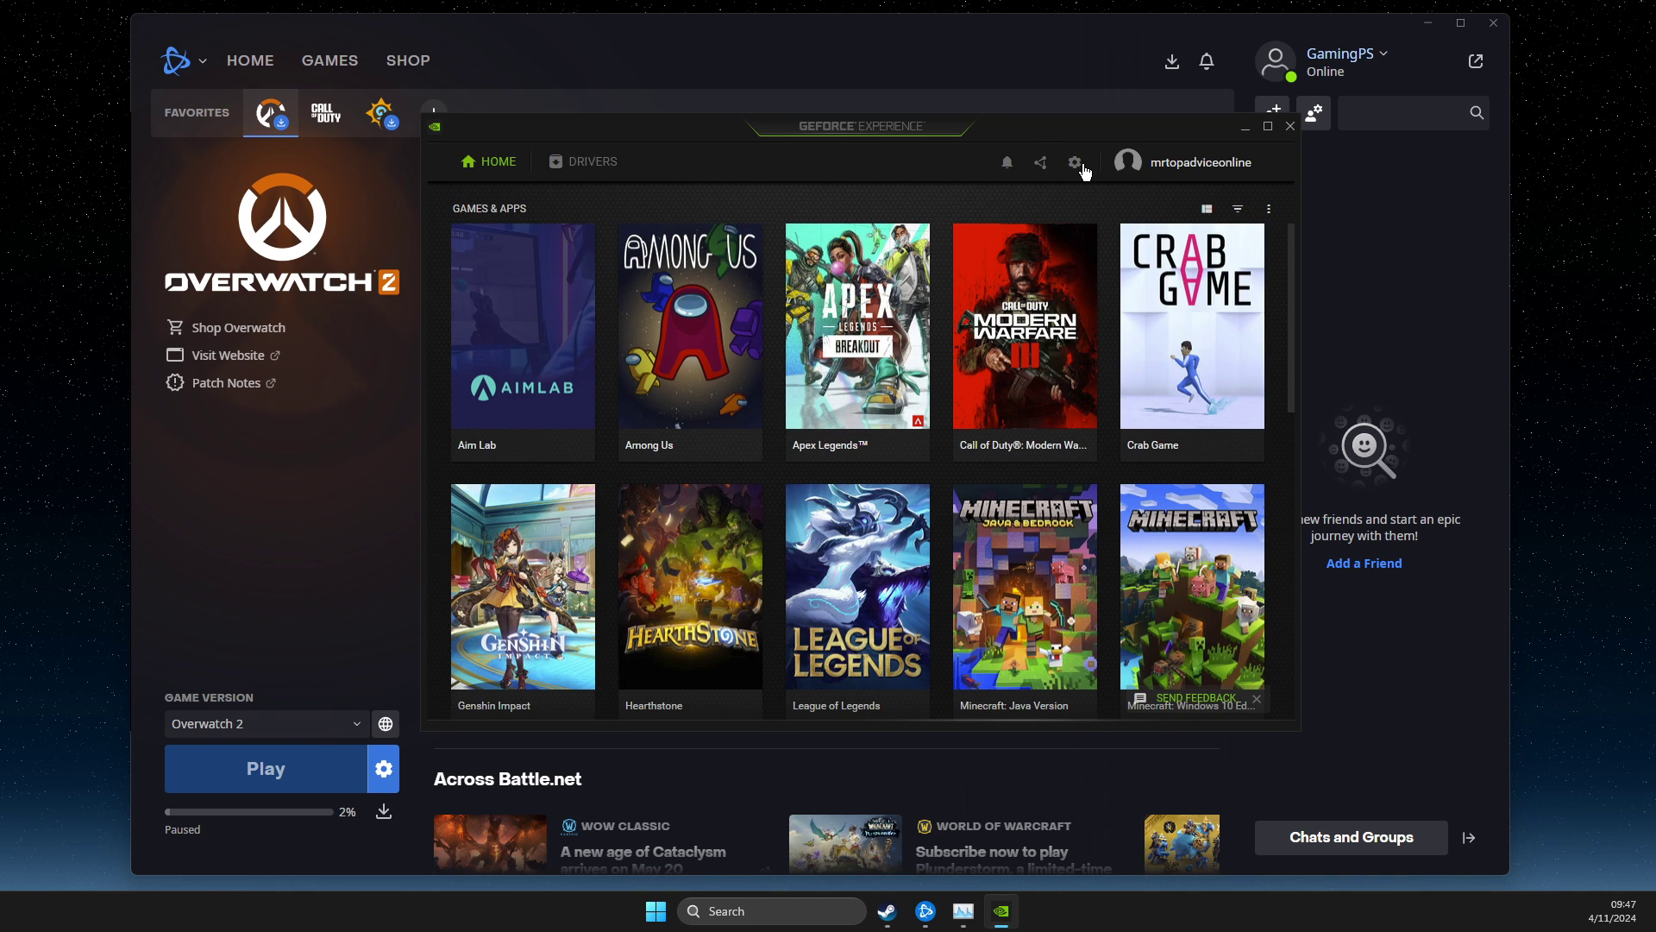
{"action": "left_click", "coordinate": [1076, 164]}
{"action": "scroll", "coordinate": [802, 377], "scroll_direction": "down", "scroll_amount": 3}
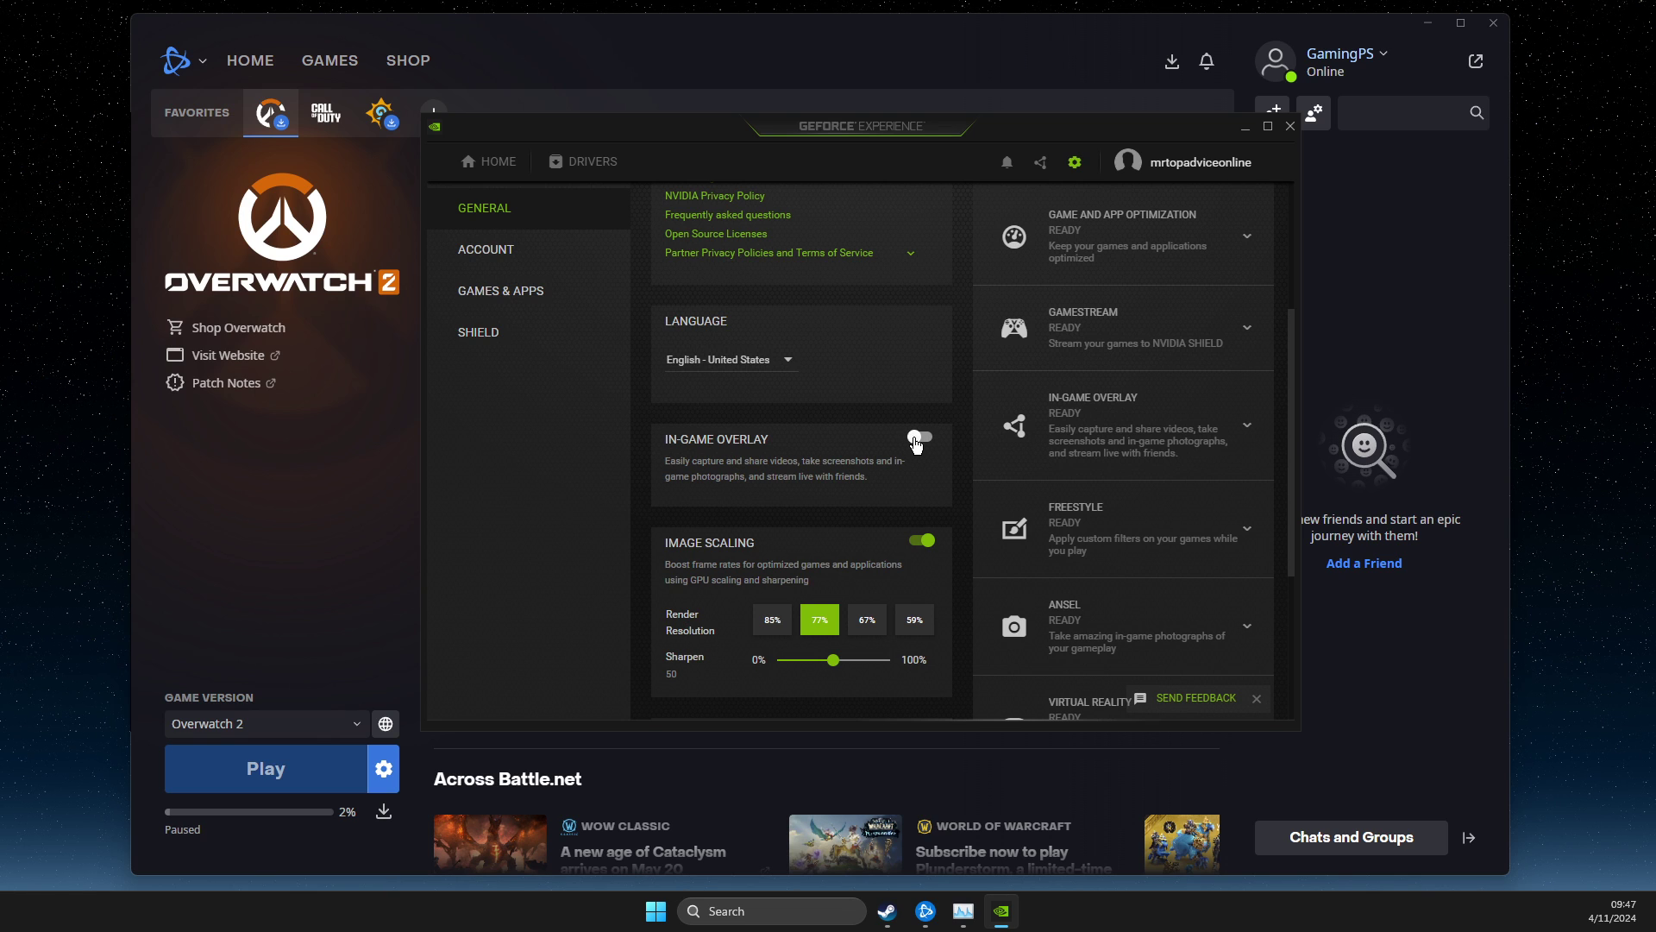
{"action": "left_click", "coordinate": [1245, 127]}
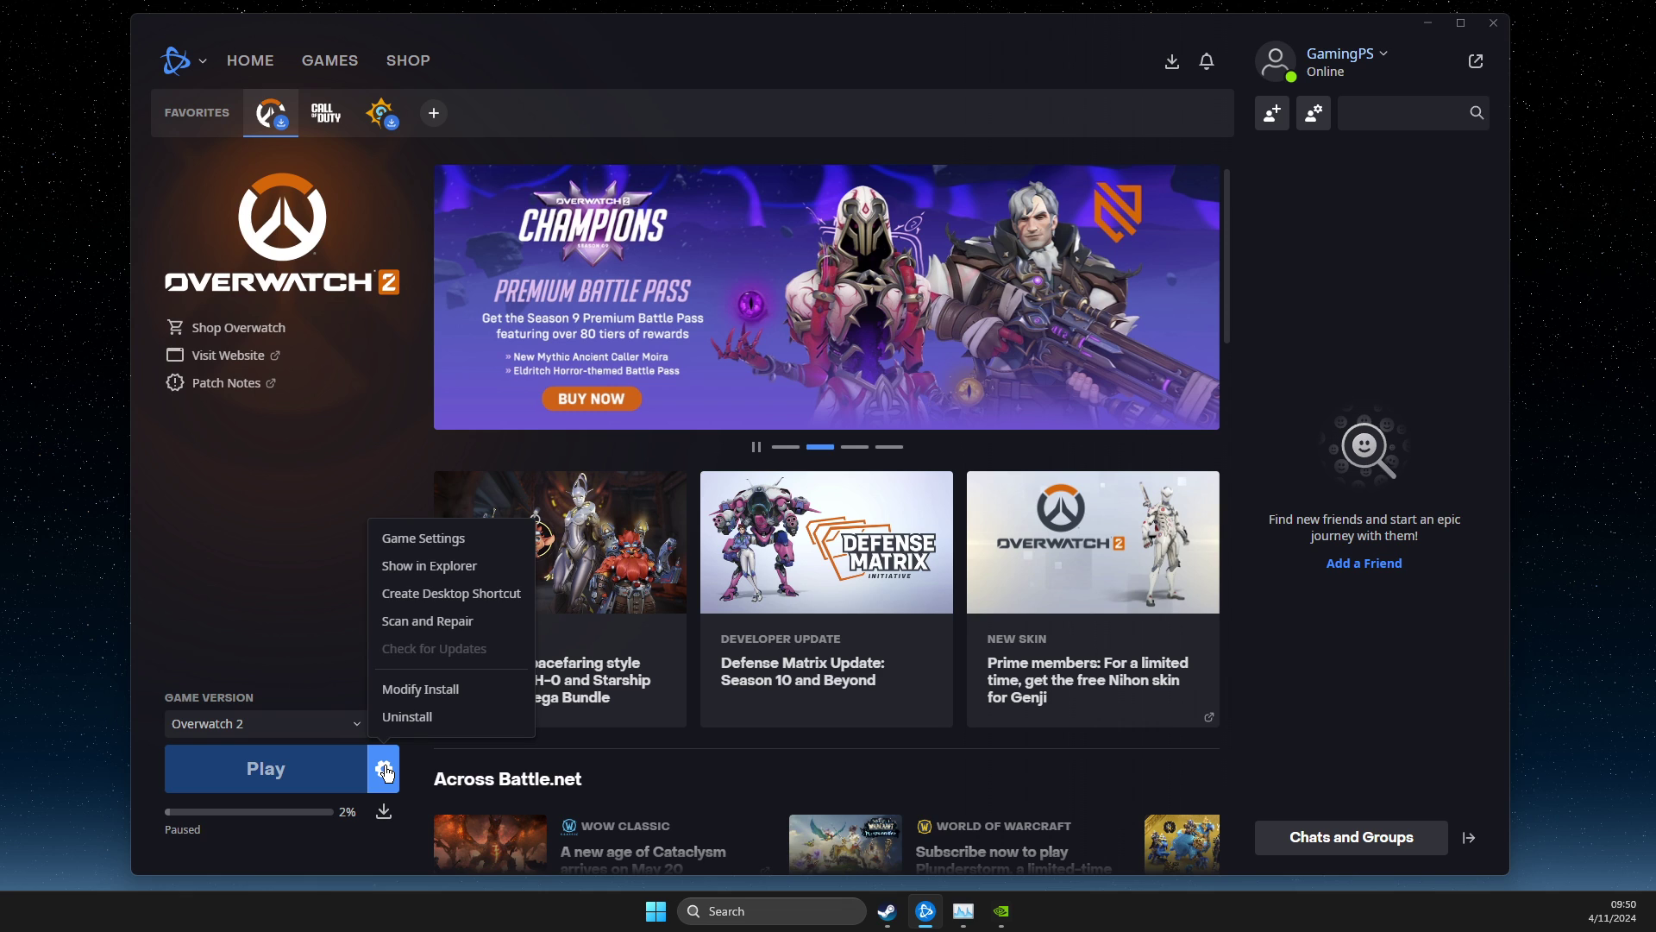
Show the Overwatch 2 installation folder in File Explorer and go up to Program Files (x86)
{"action": "left_click", "coordinate": [440, 575]}
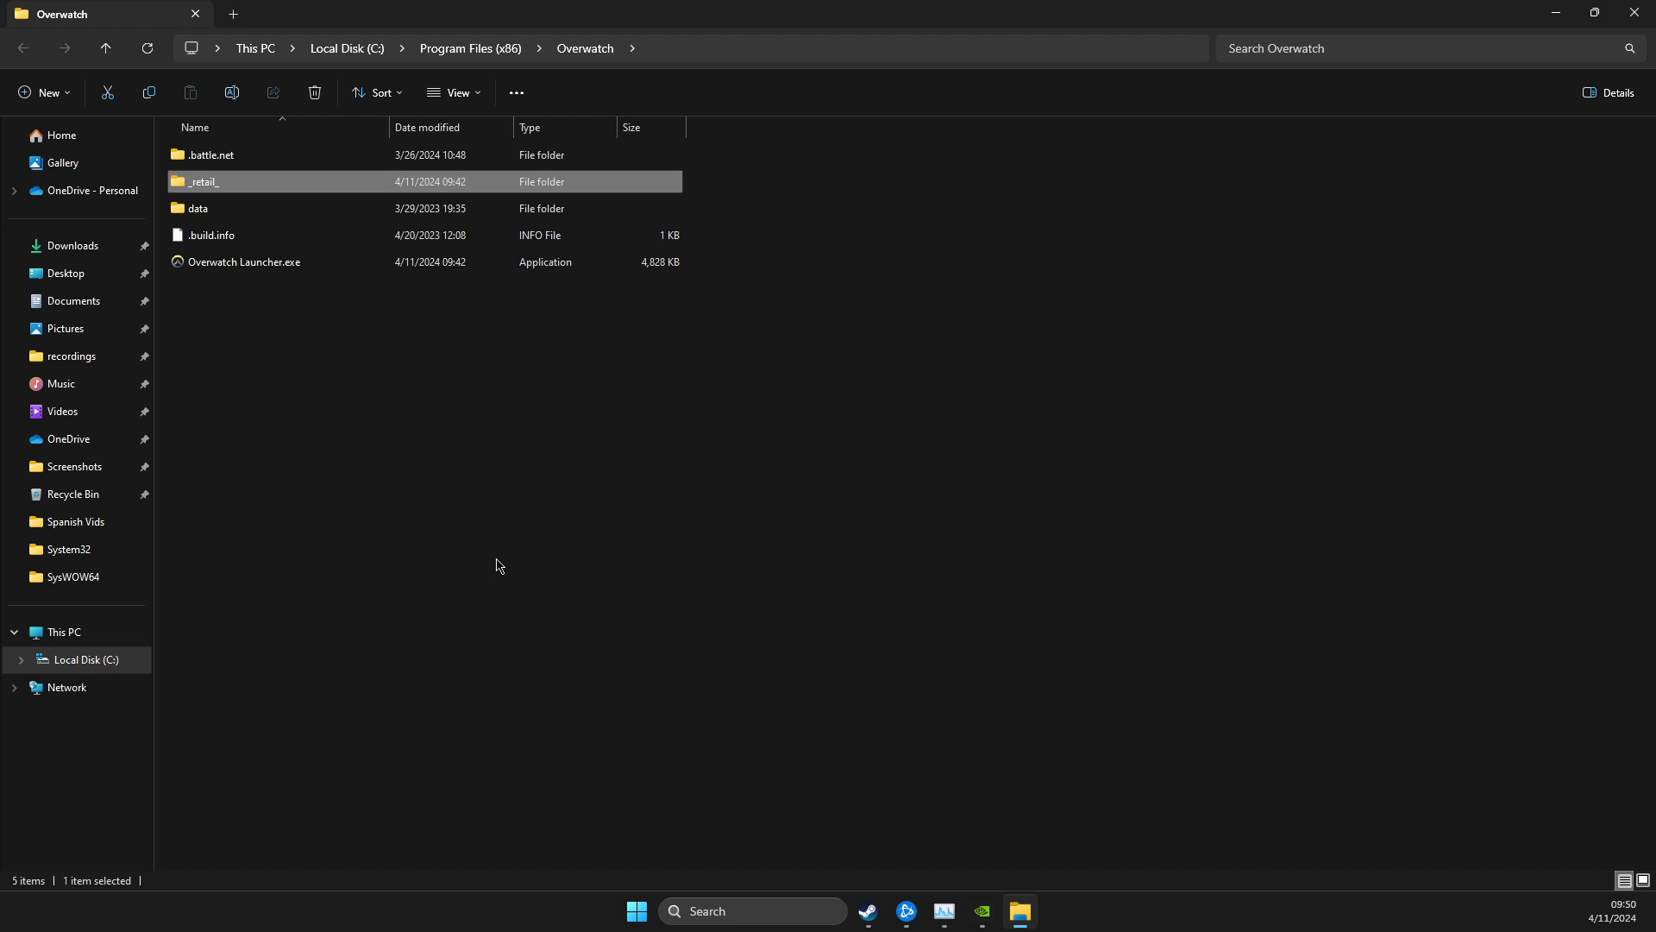
{"action": "left_click", "coordinate": [474, 52]}
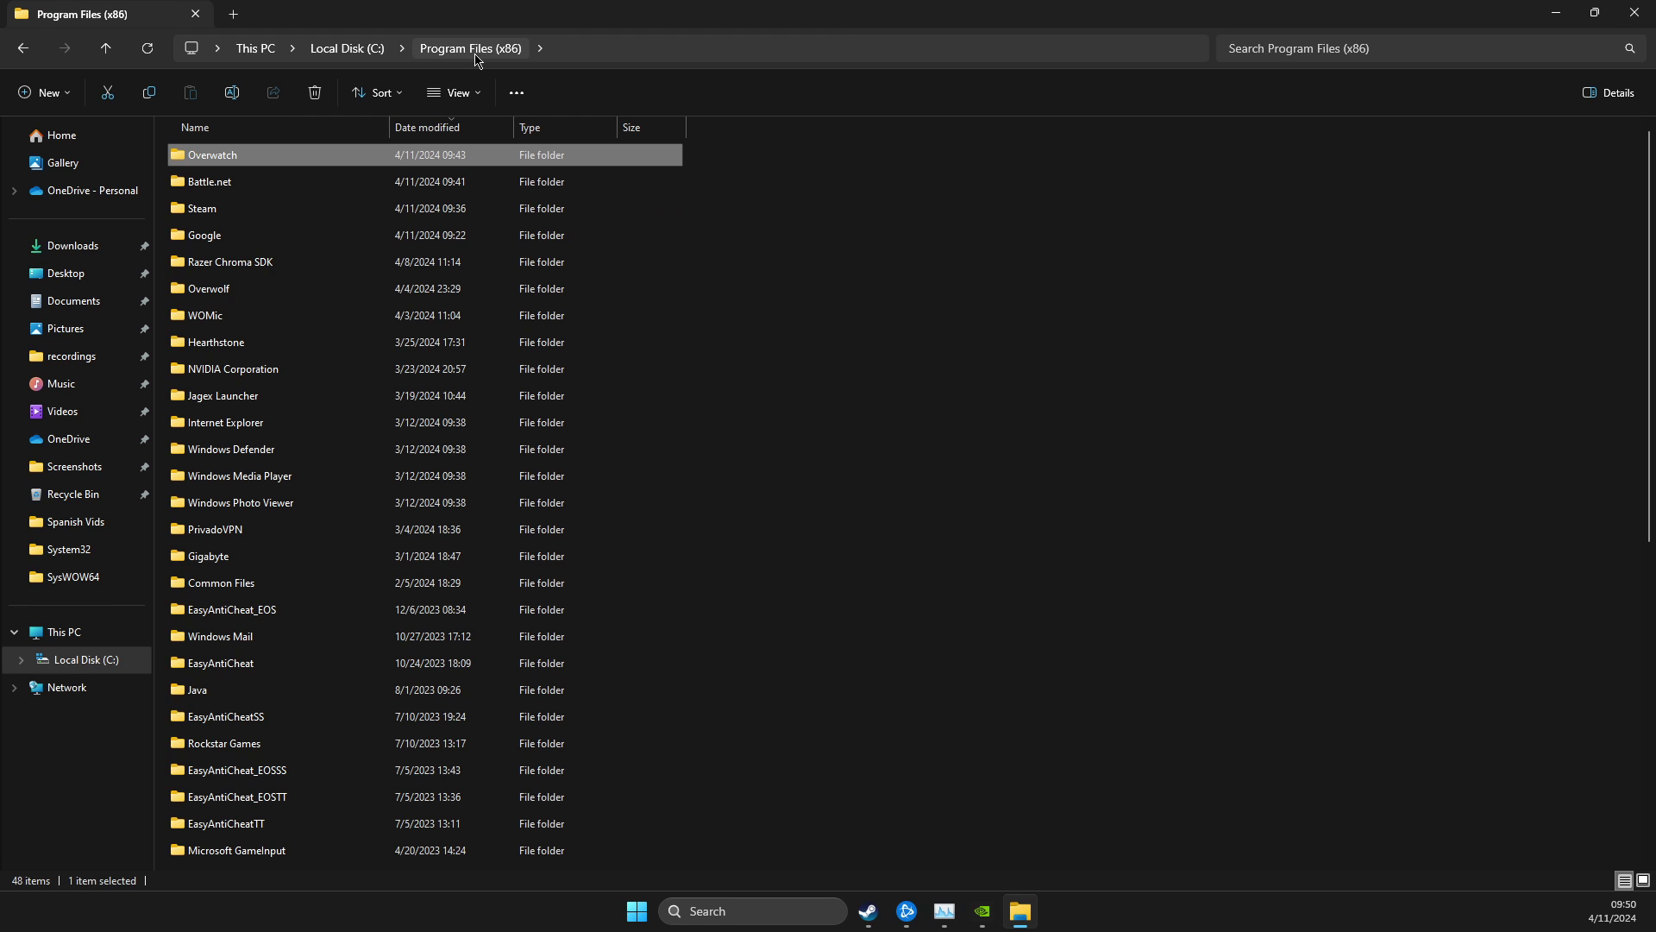
{"action": "mouse_move", "coordinate": [225, 158]}
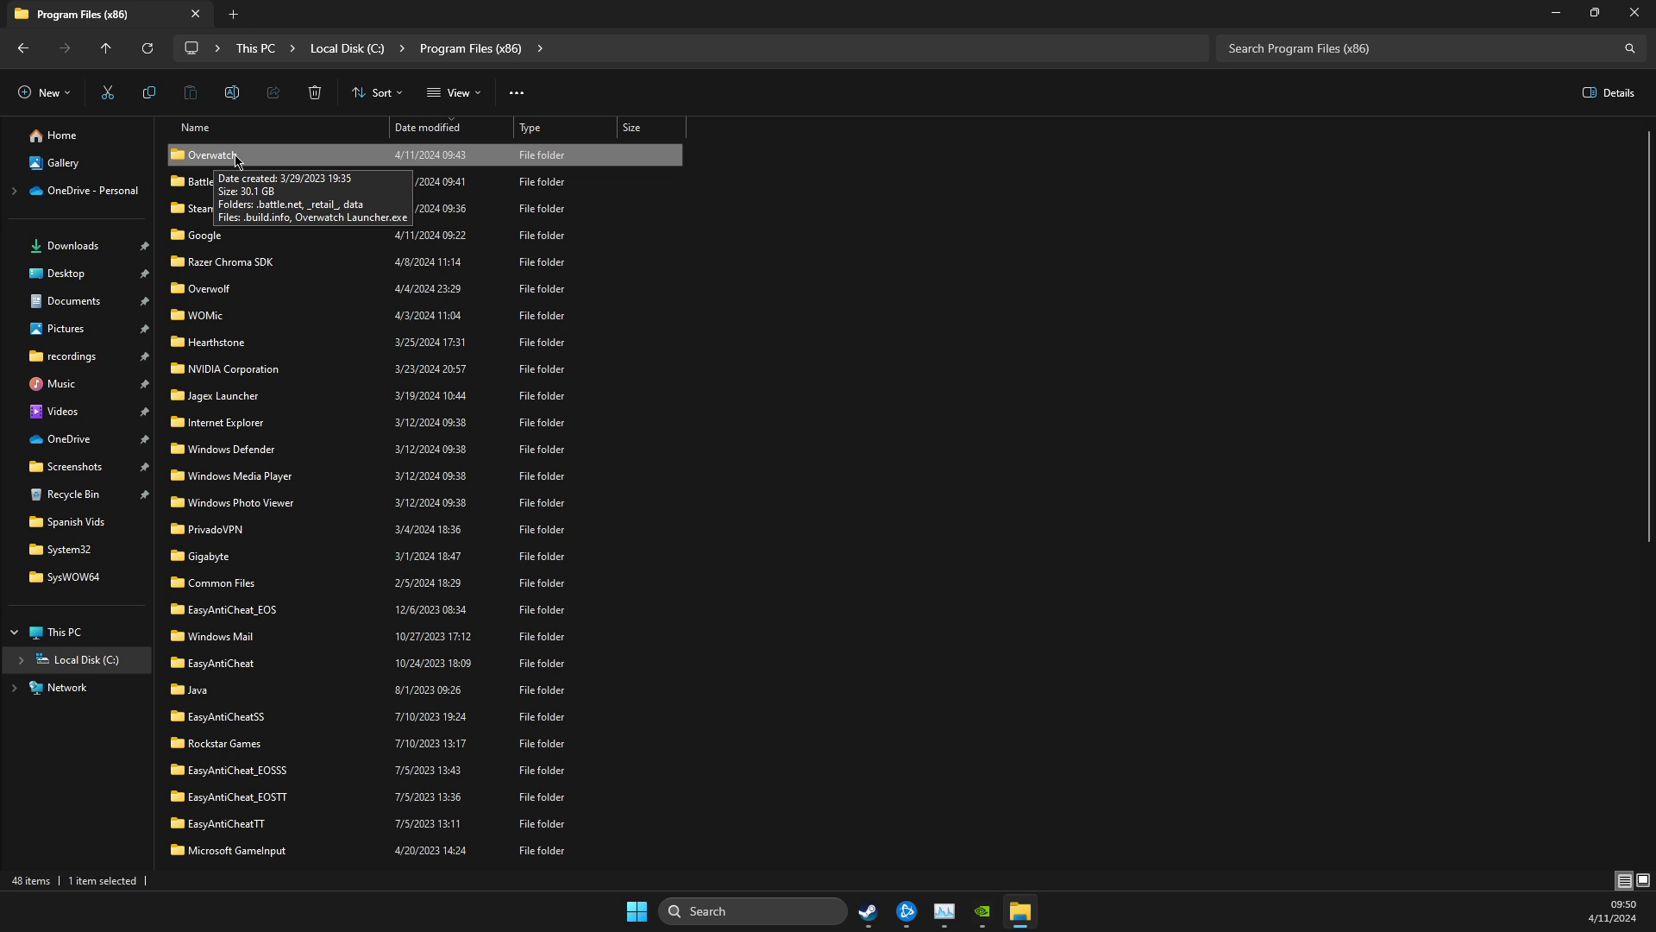
Rename the Overwatch folder as Overwatch1 and minimize File Explorer
{"action": "right_click", "coordinate": [236, 160]}
{"action": "left_click", "coordinate": [323, 178]}
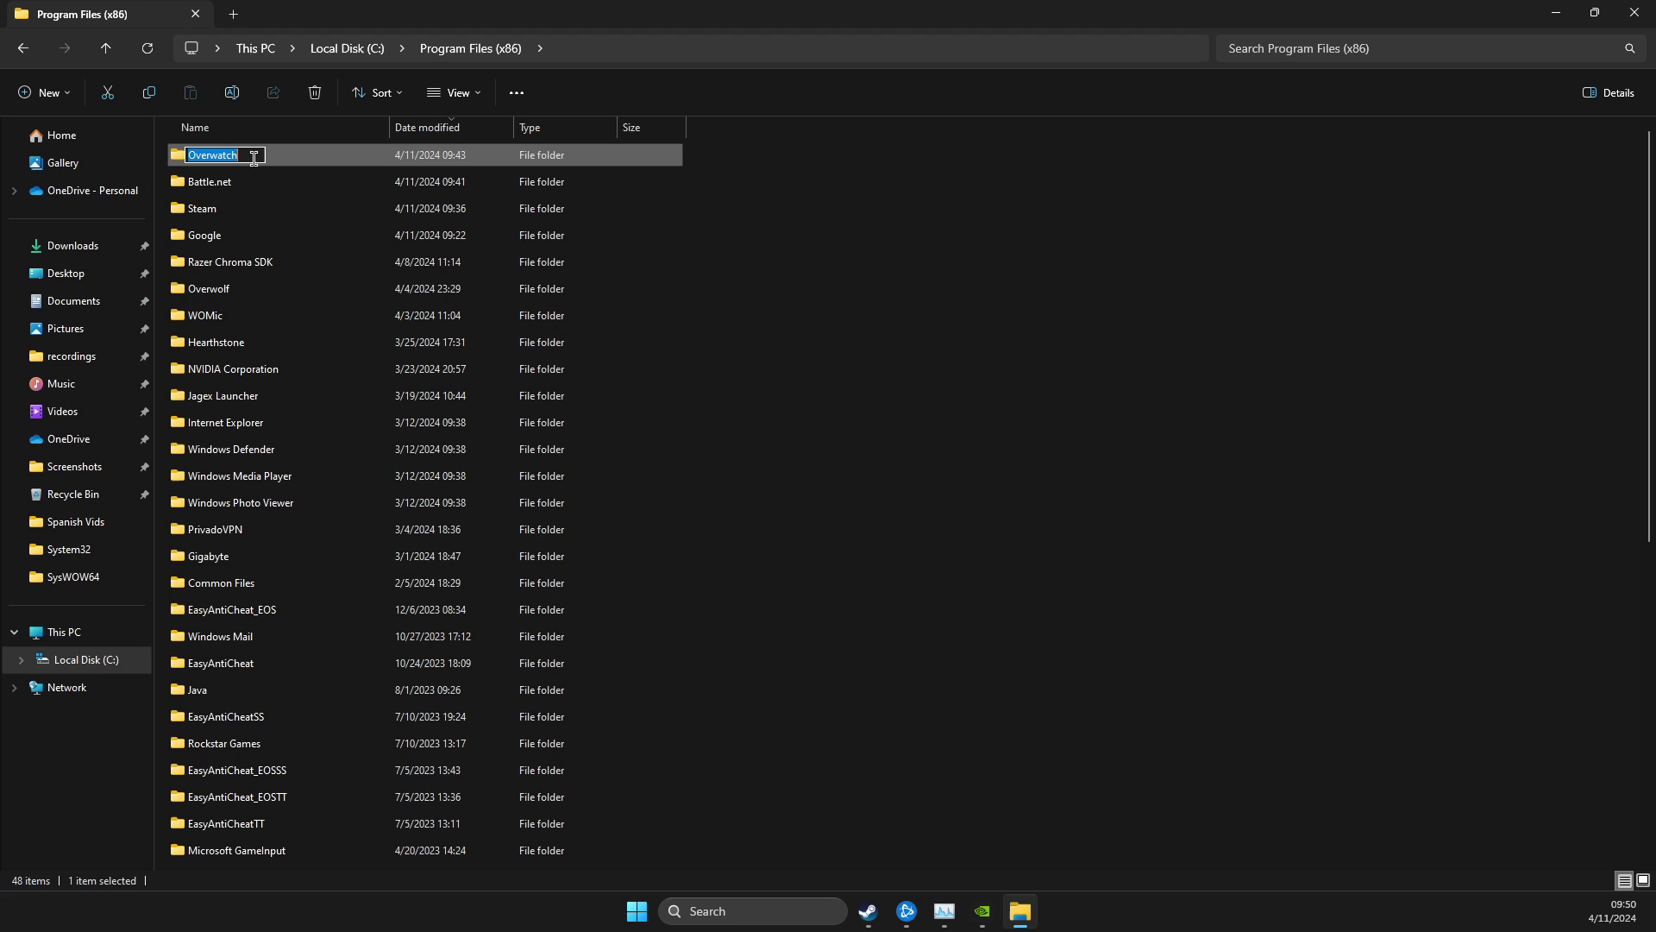
{"action": "left_click", "coordinate": [254, 158]}
{"action": "type", "text": "1"}
{"action": "key", "text": "Return"}
{"action": "left_click", "coordinate": [841, 521]}
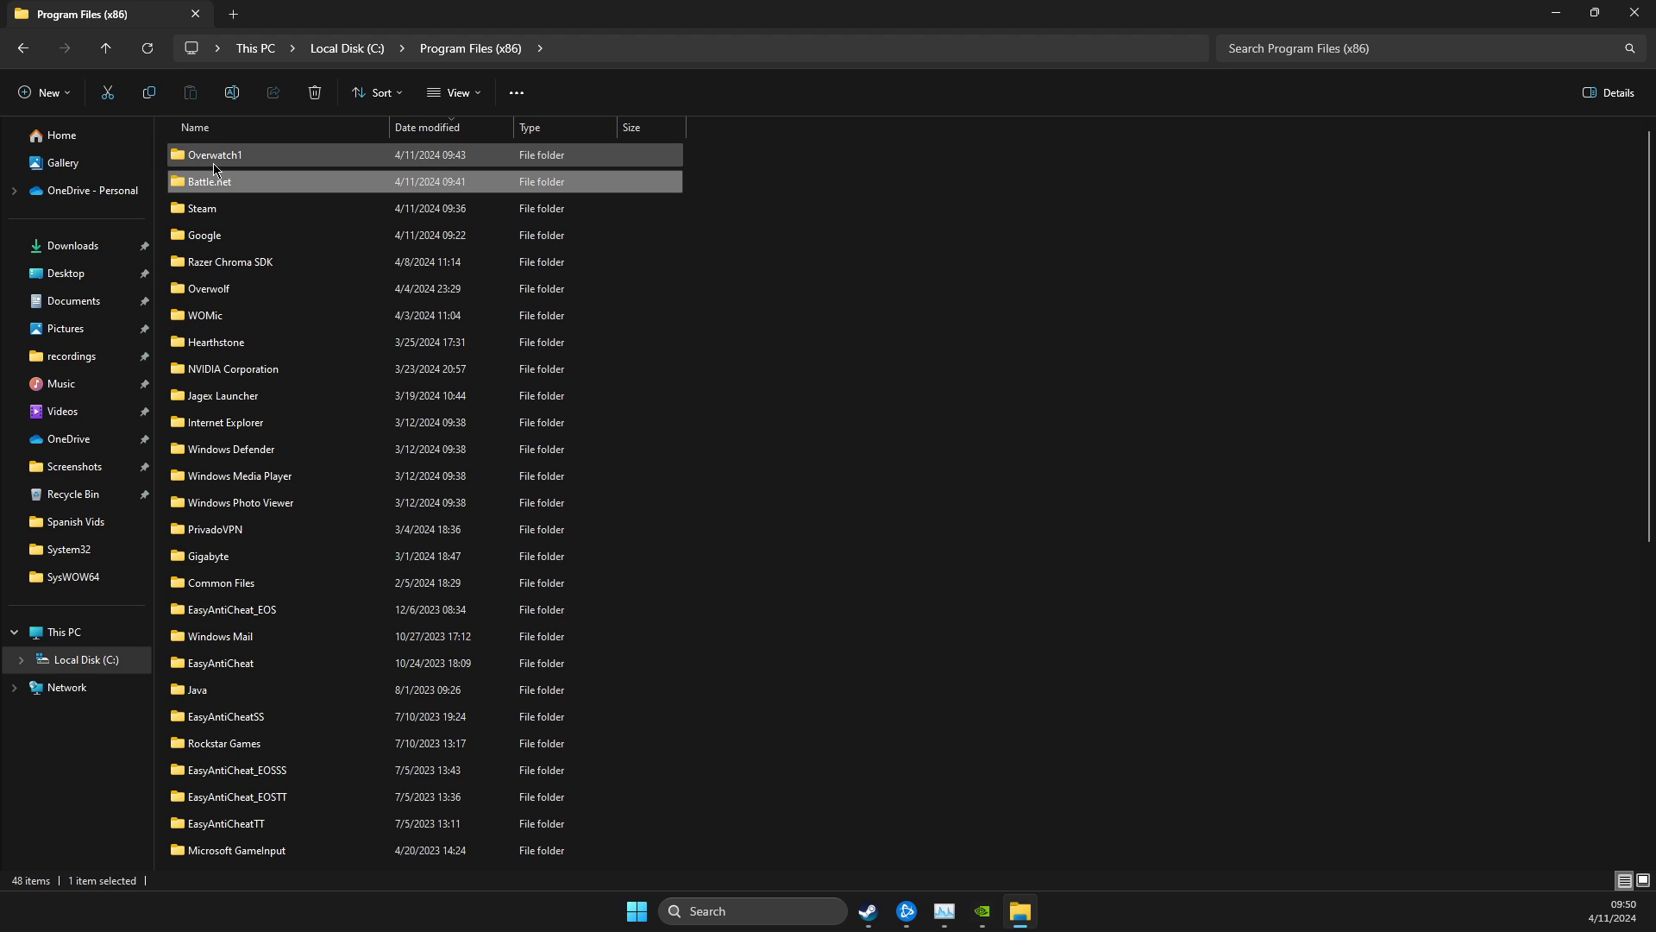
{"action": "left_click", "coordinate": [1558, 17]}
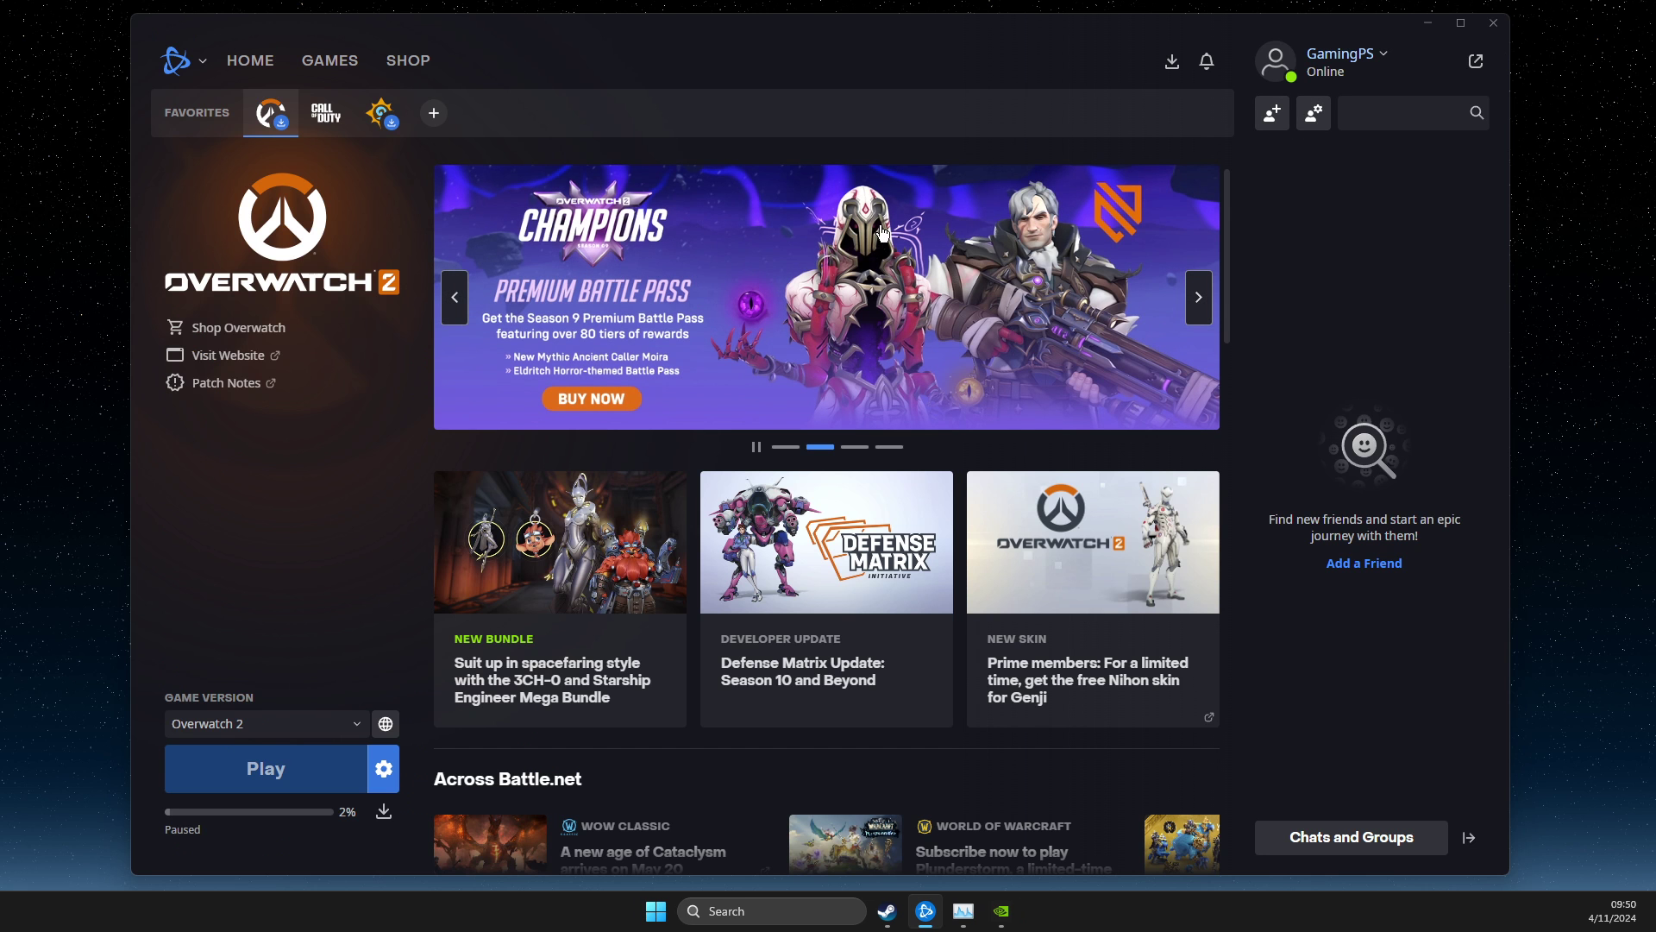
Exit Battle.net completely, relaunch it through Windows search, and go to the Overwatch 2 page
{"action": "left_click", "coordinate": [176, 60]}
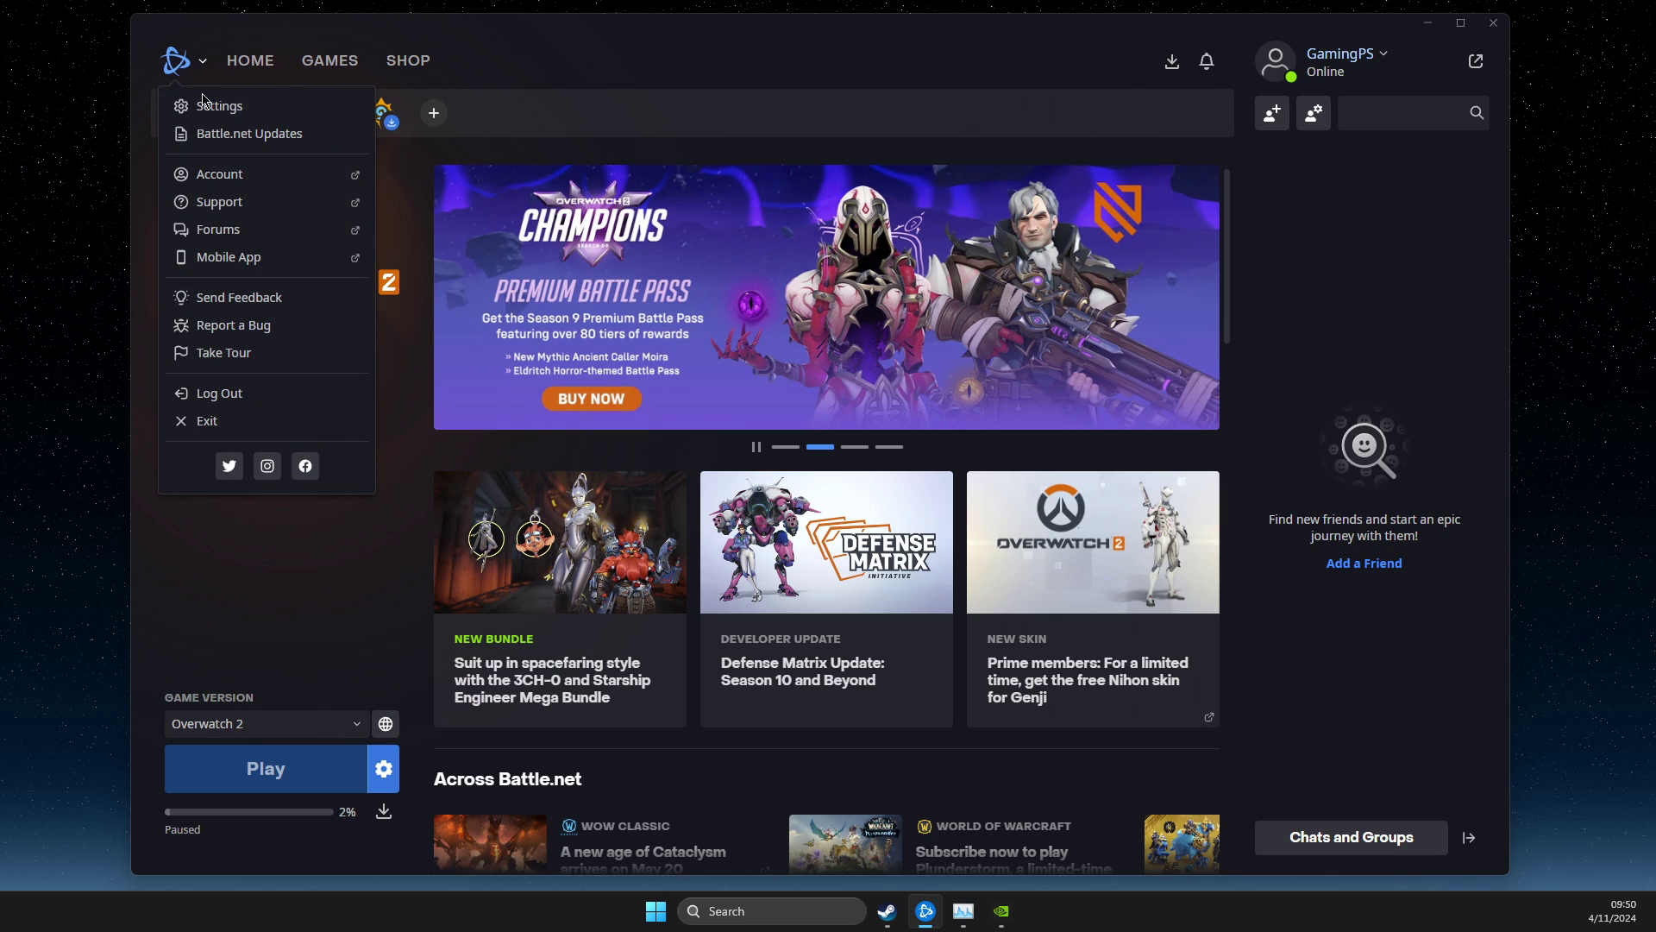
{"action": "left_click", "coordinate": [223, 418]}
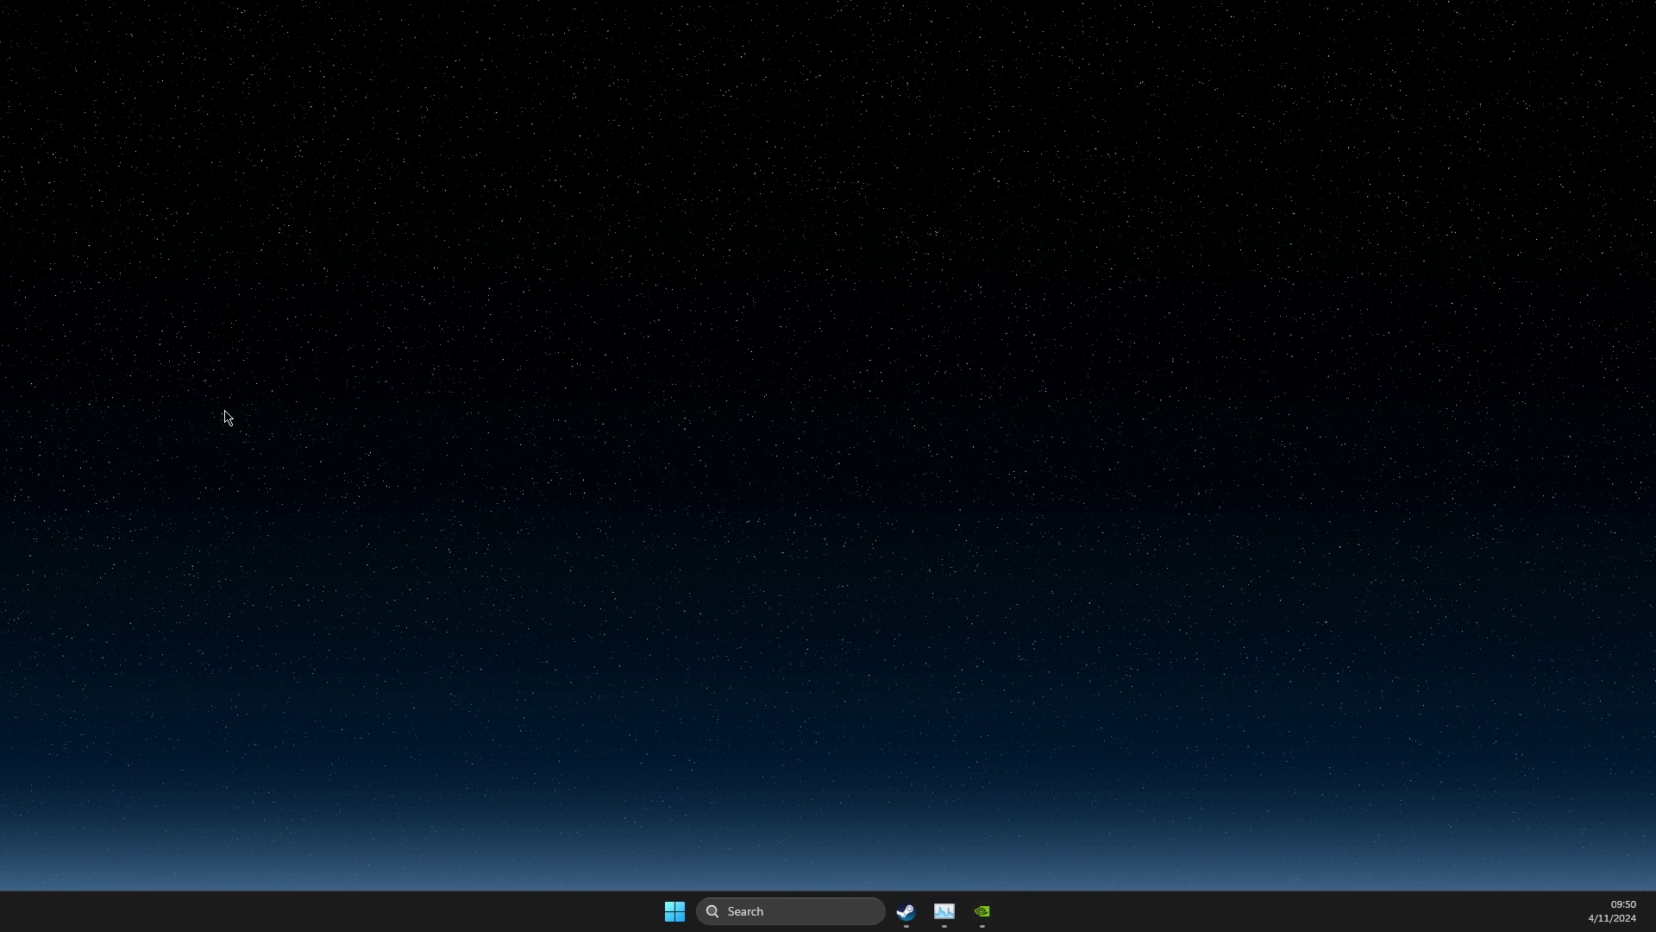
{"action": "left_click", "coordinate": [778, 909]}
{"action": "type", "text": "battle.net"}
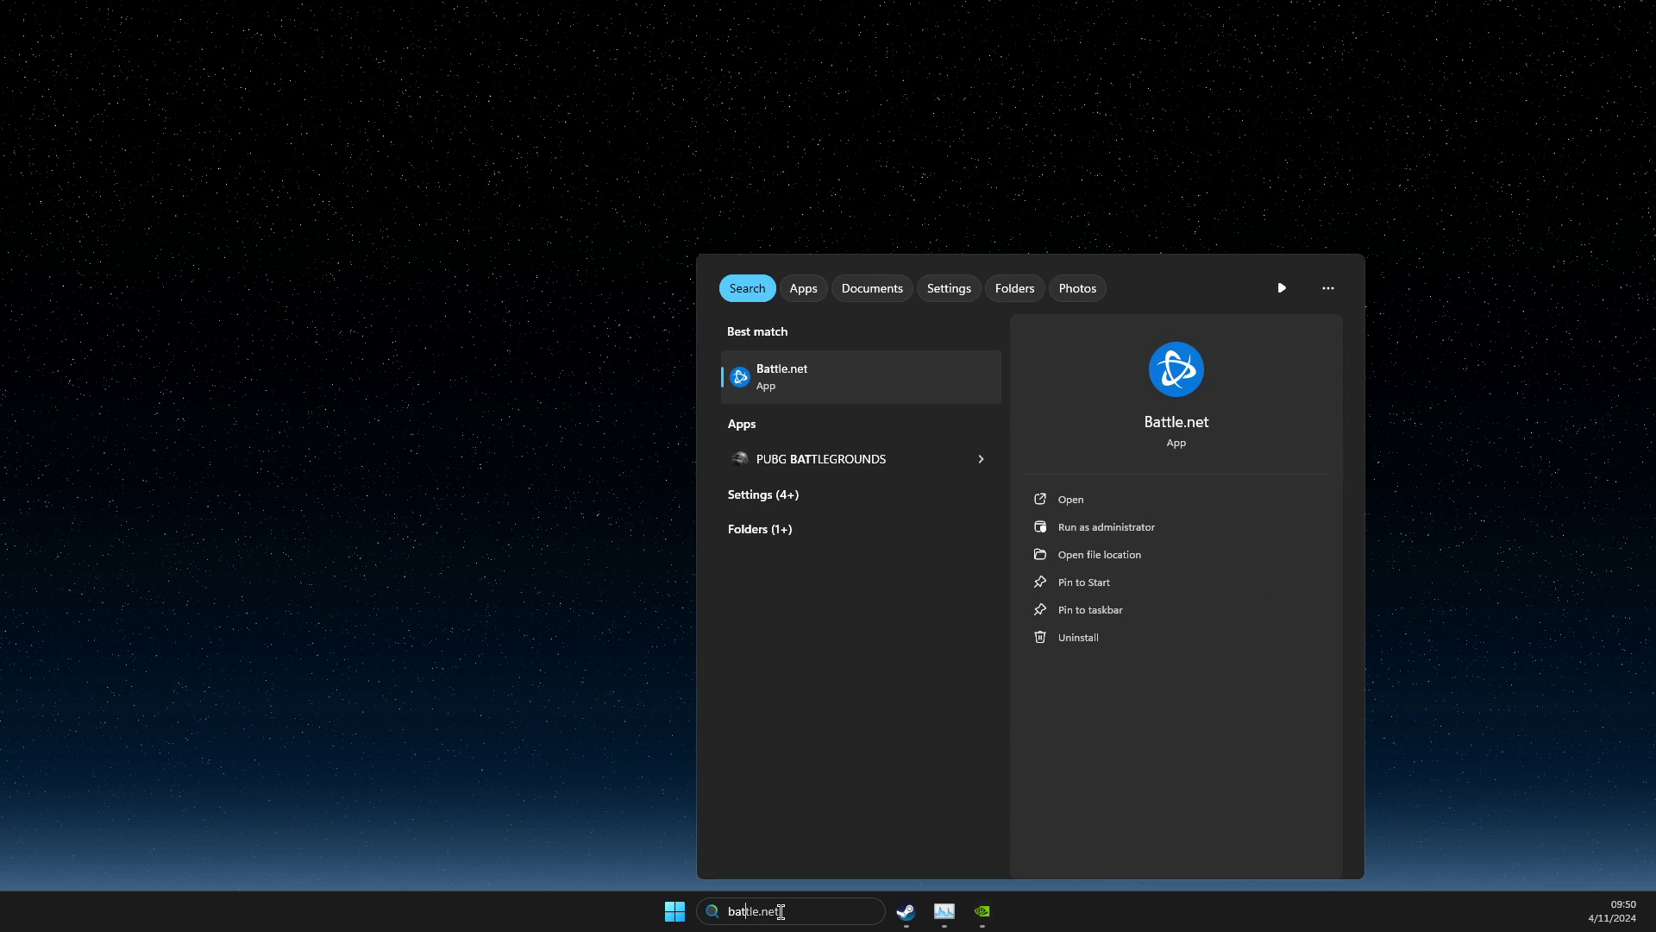
{"action": "key", "text": "Return"}
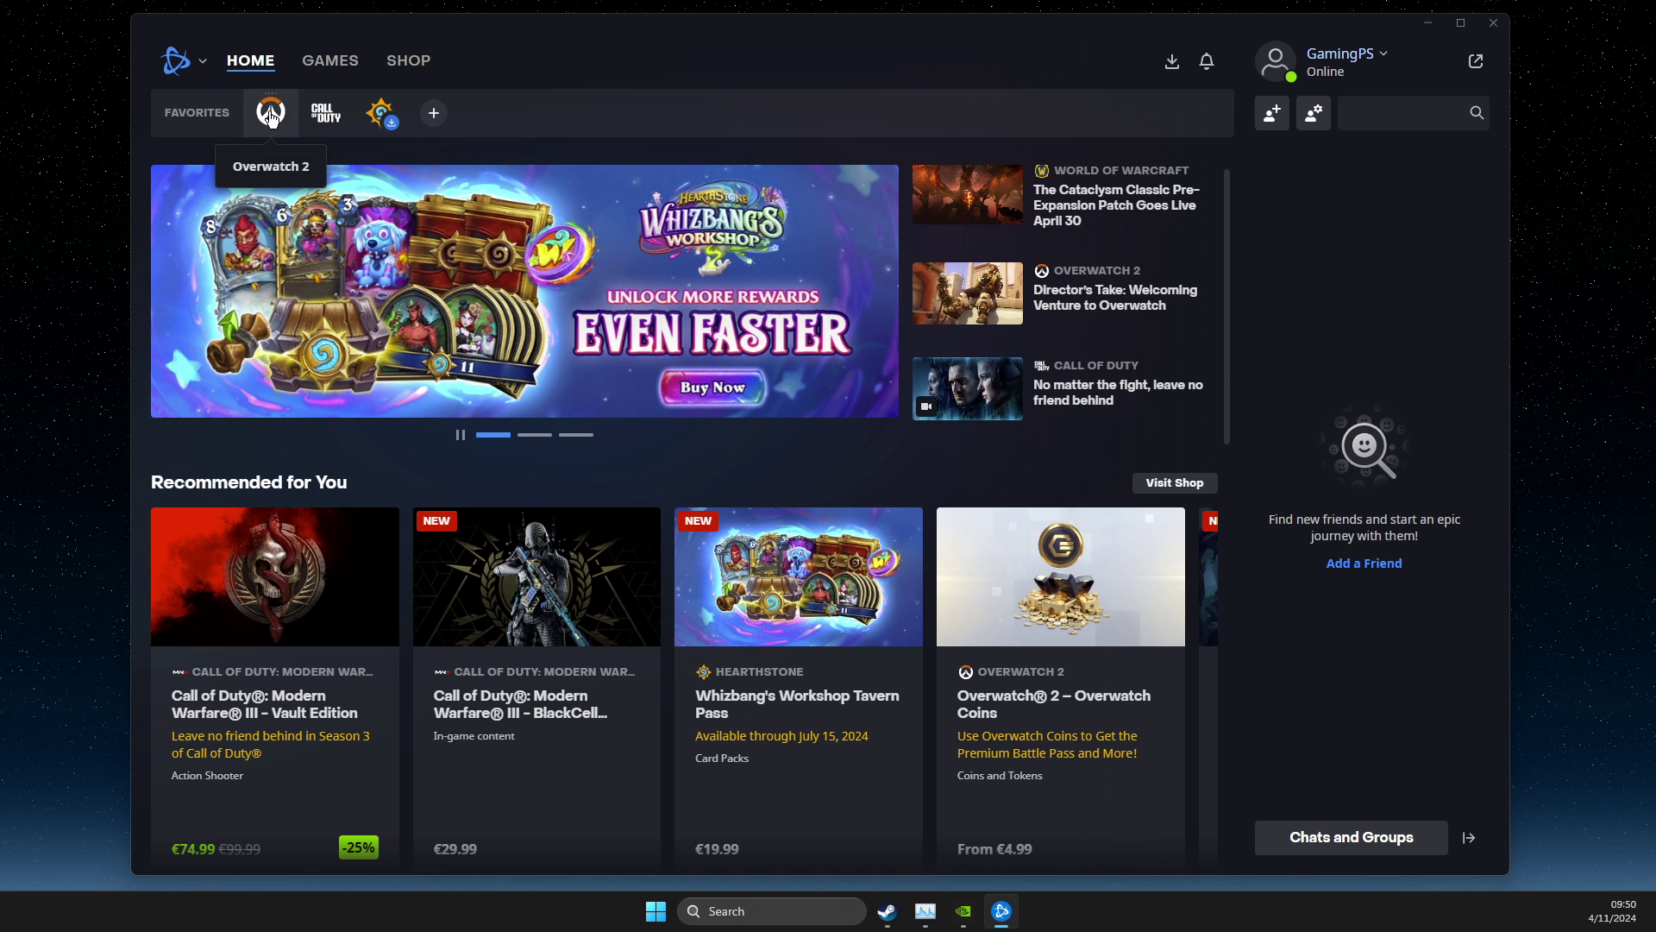
{"action": "left_click", "coordinate": [287, 121]}
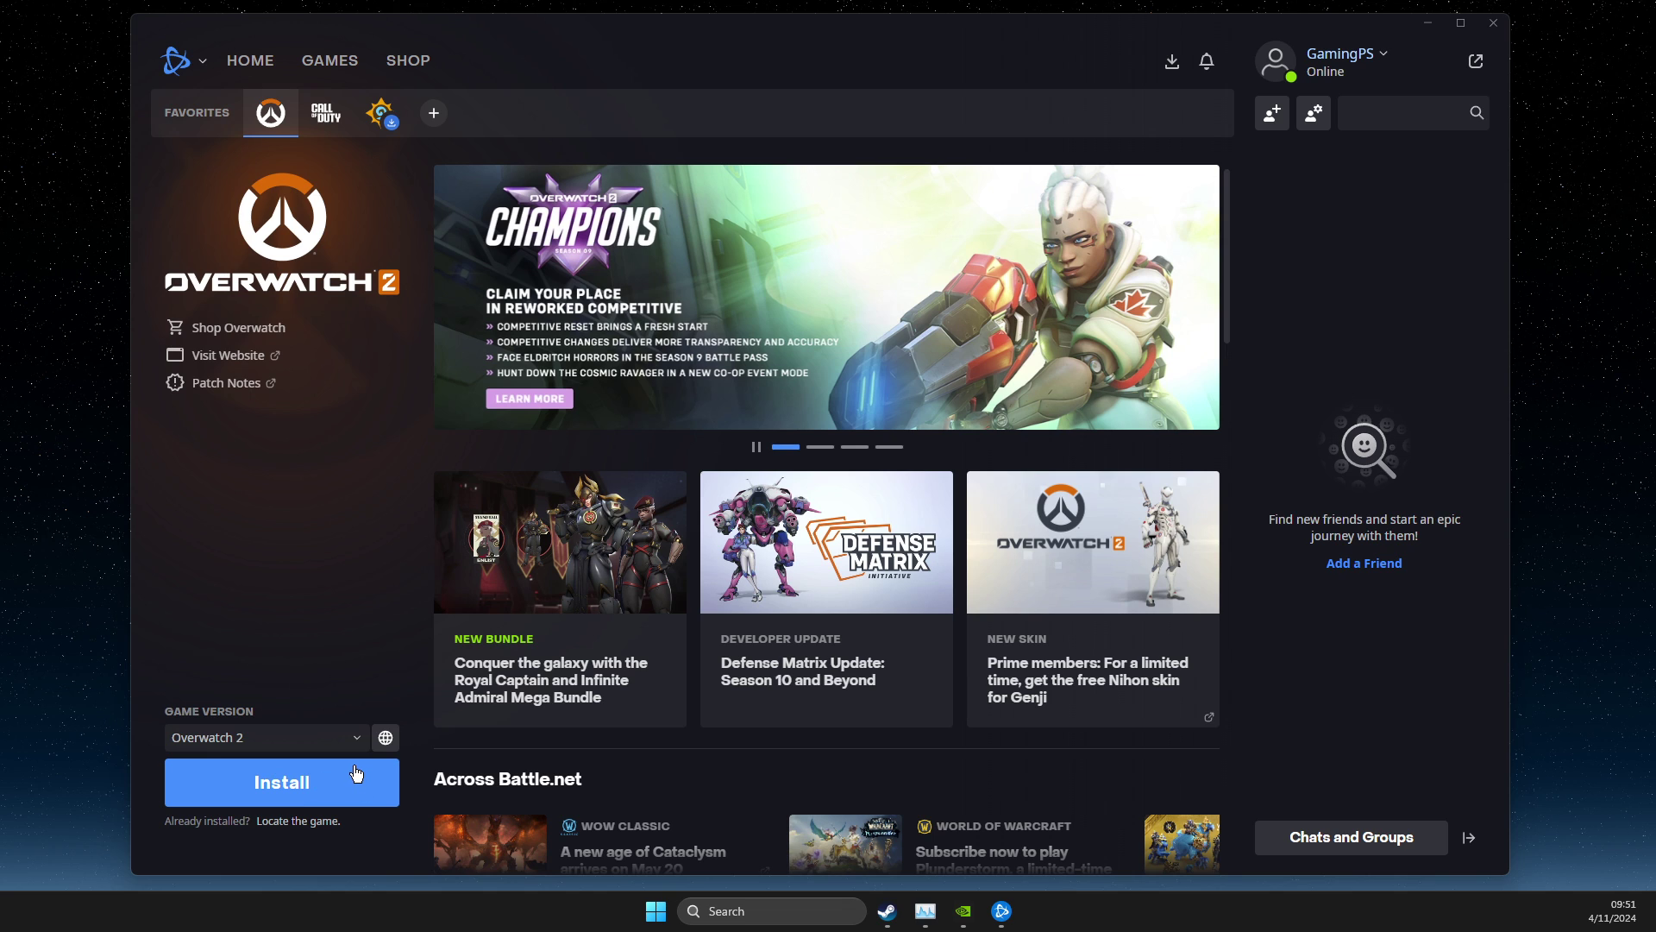
Locate the already installed game in Program Files (x86), renaming the Overwatch1 folder as Overwatch and choosing it
{"action": "left_click", "coordinate": [312, 828]}
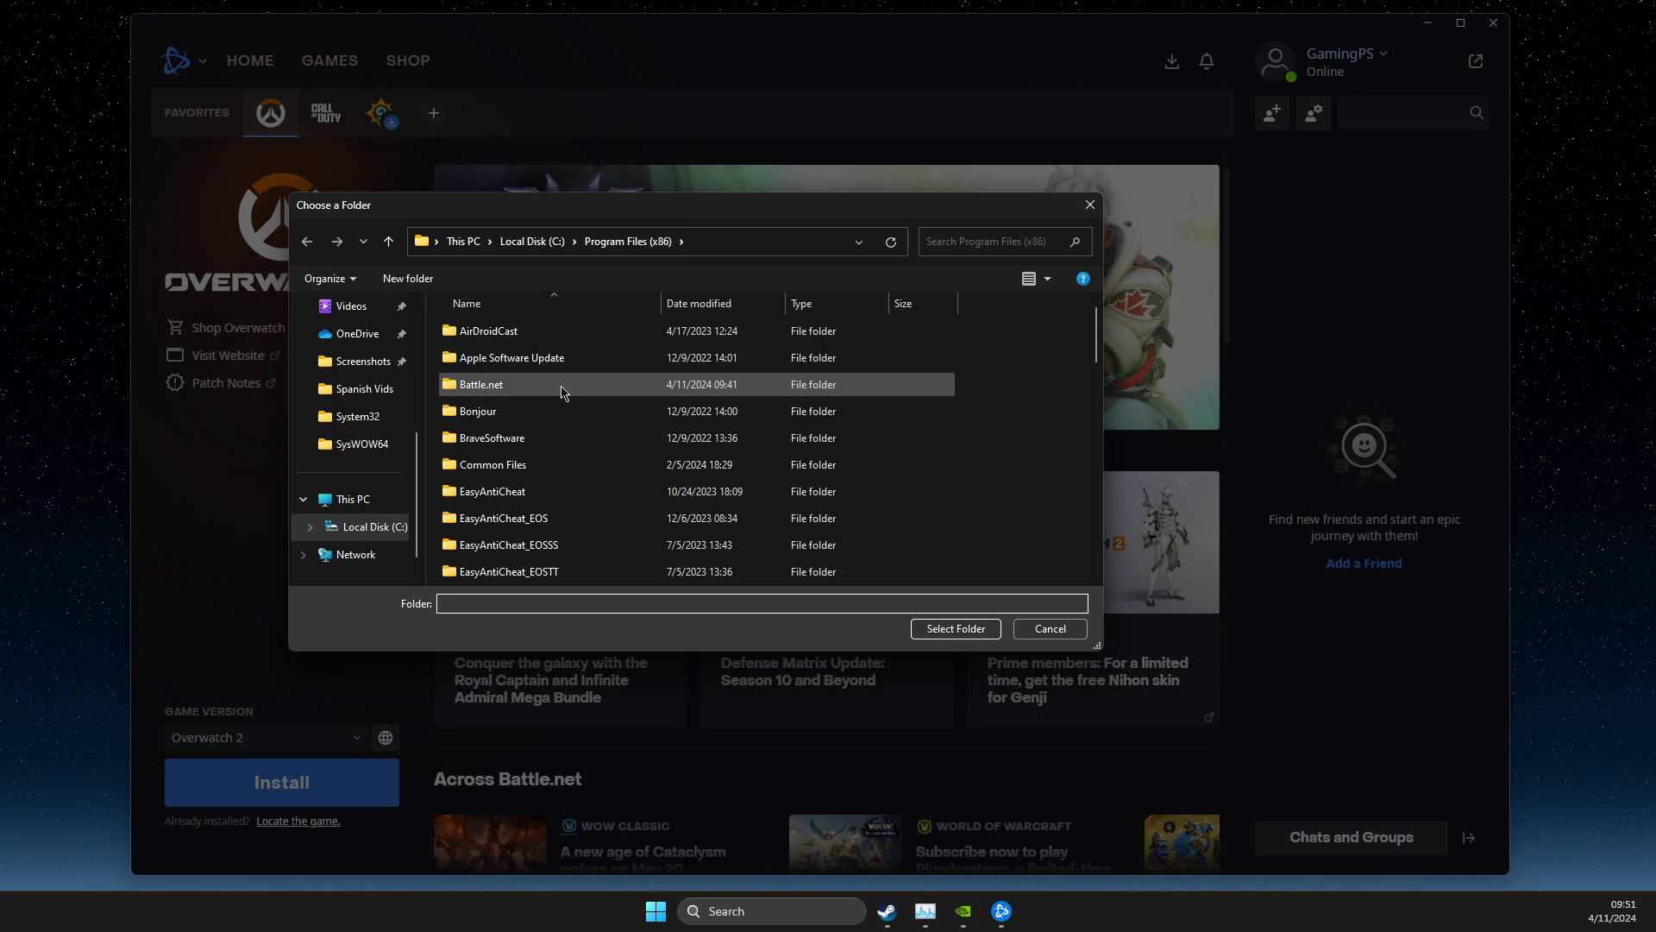
{"action": "left_click", "coordinate": [562, 394]}
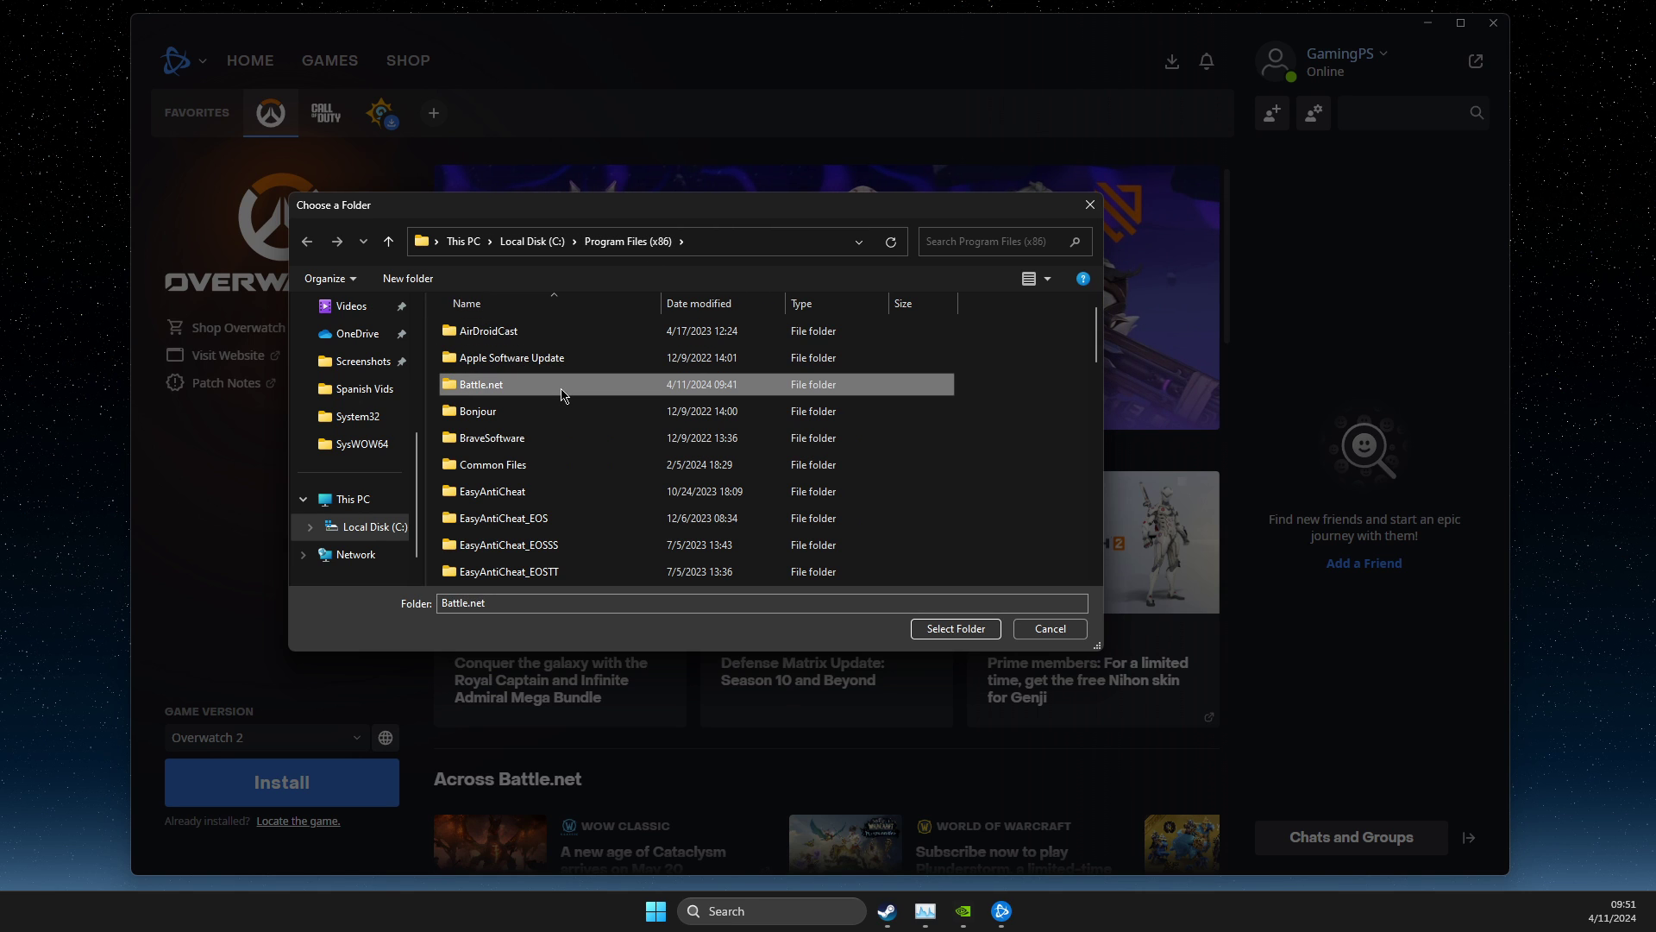
{"action": "type", "text": "o"}
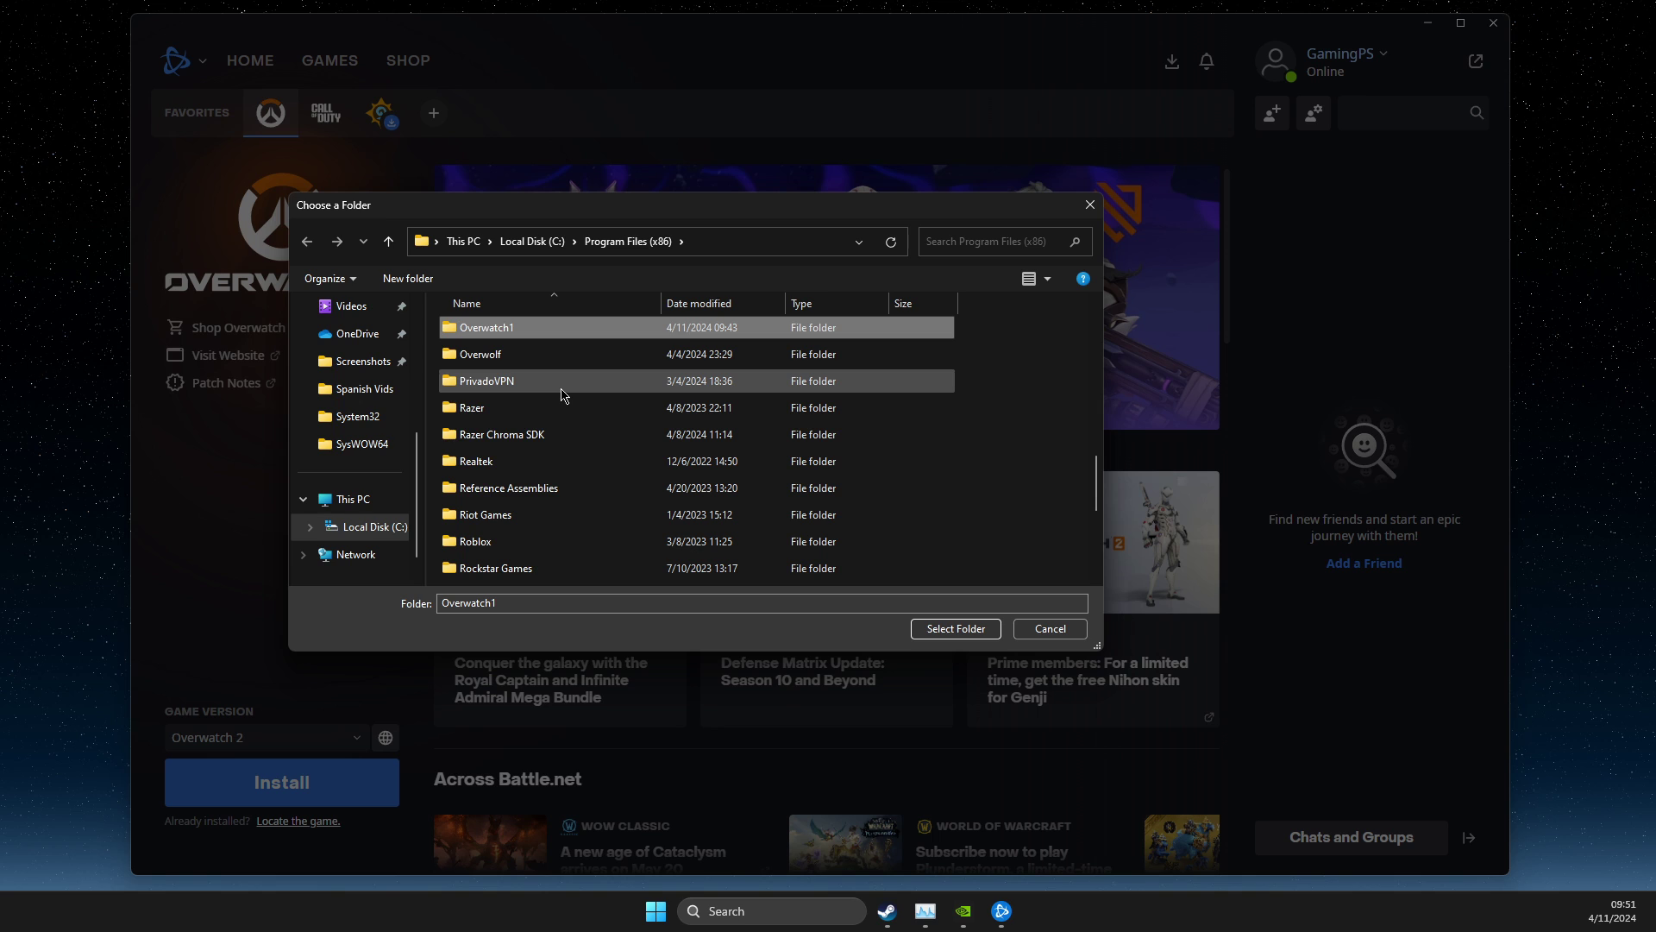
{"action": "right_click", "coordinate": [523, 331]}
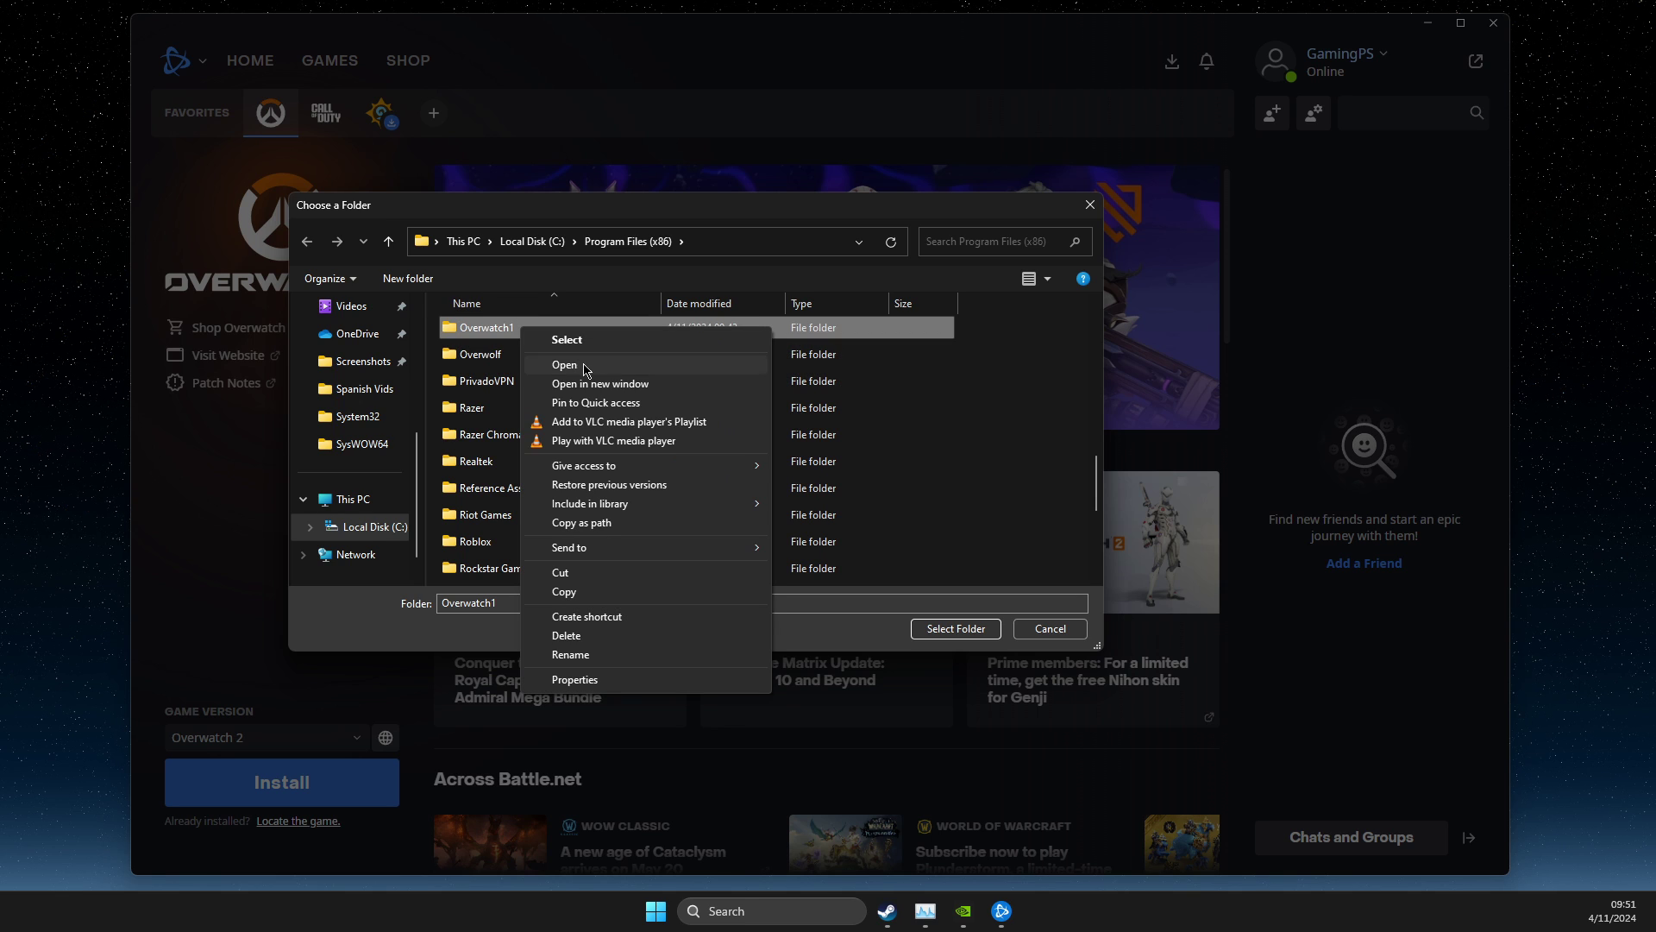
{"action": "left_click", "coordinate": [570, 655]}
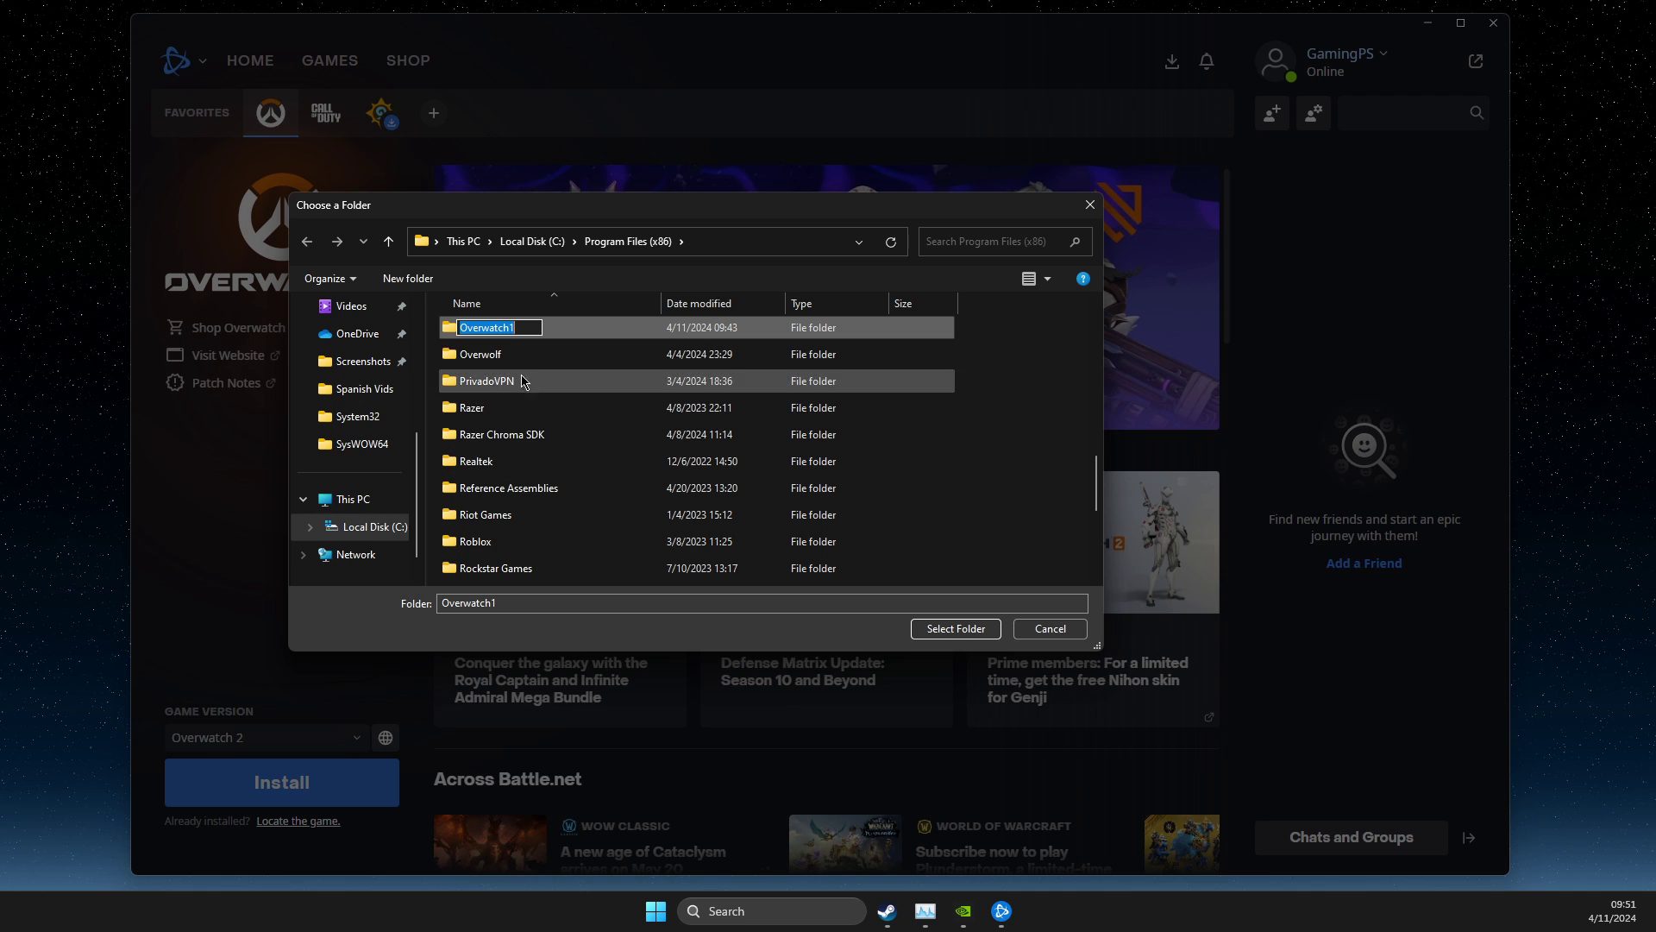
{"action": "left_click", "coordinate": [521, 329]}
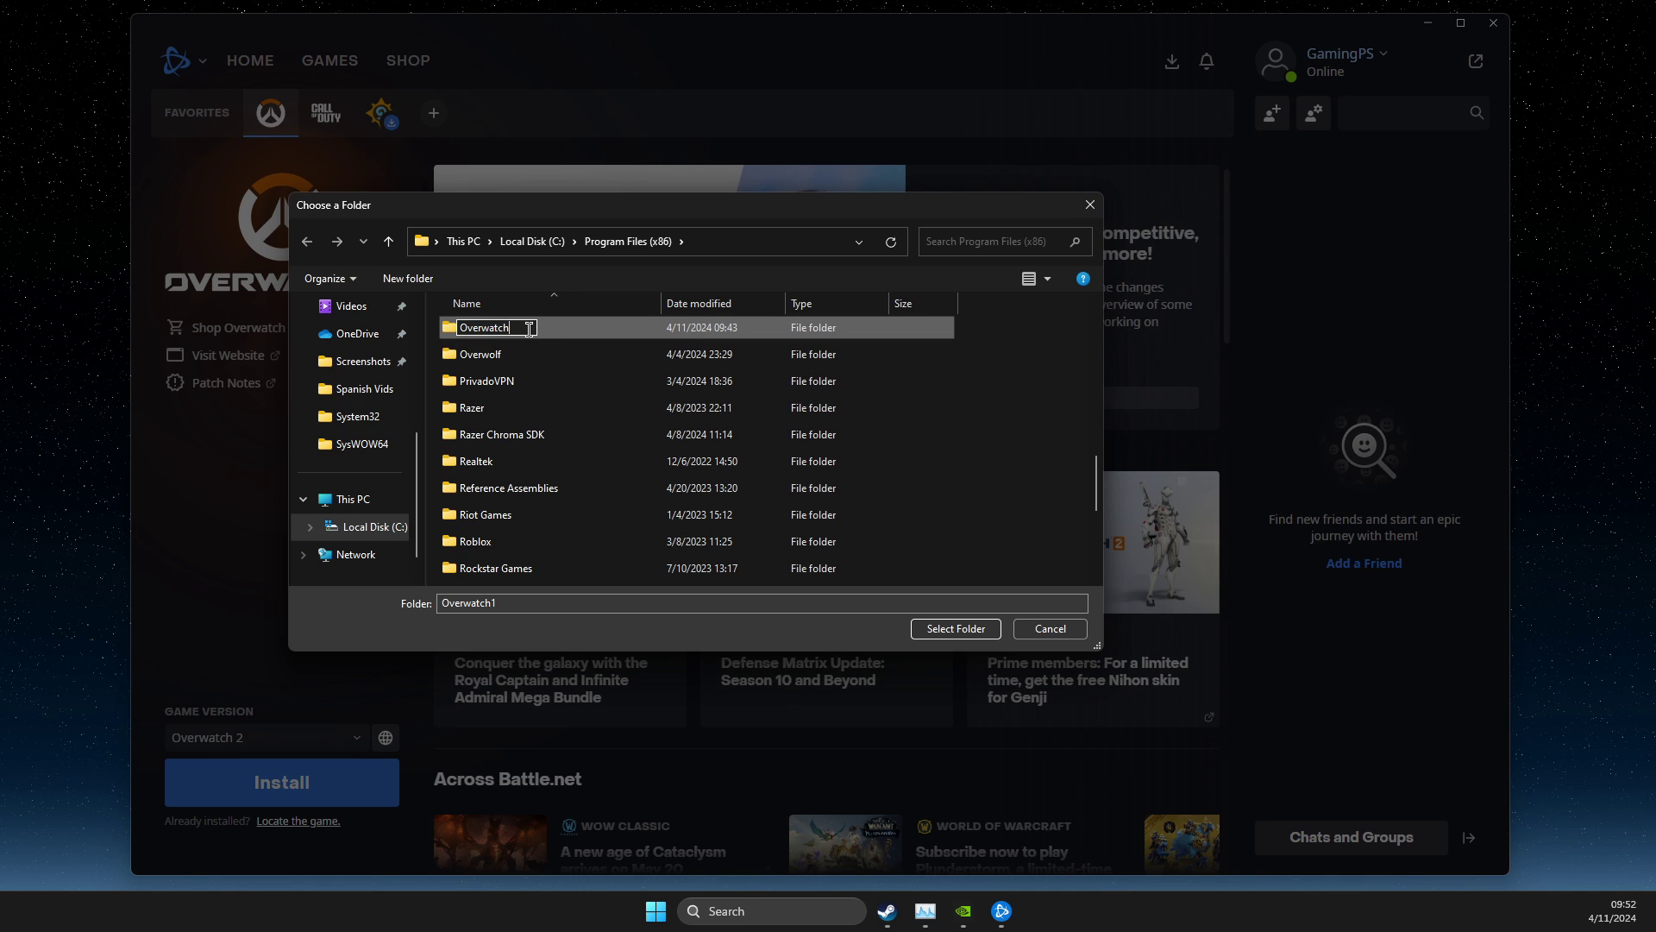
{"action": "key", "text": "Return"}
{"action": "left_click", "coordinate": [809, 523]}
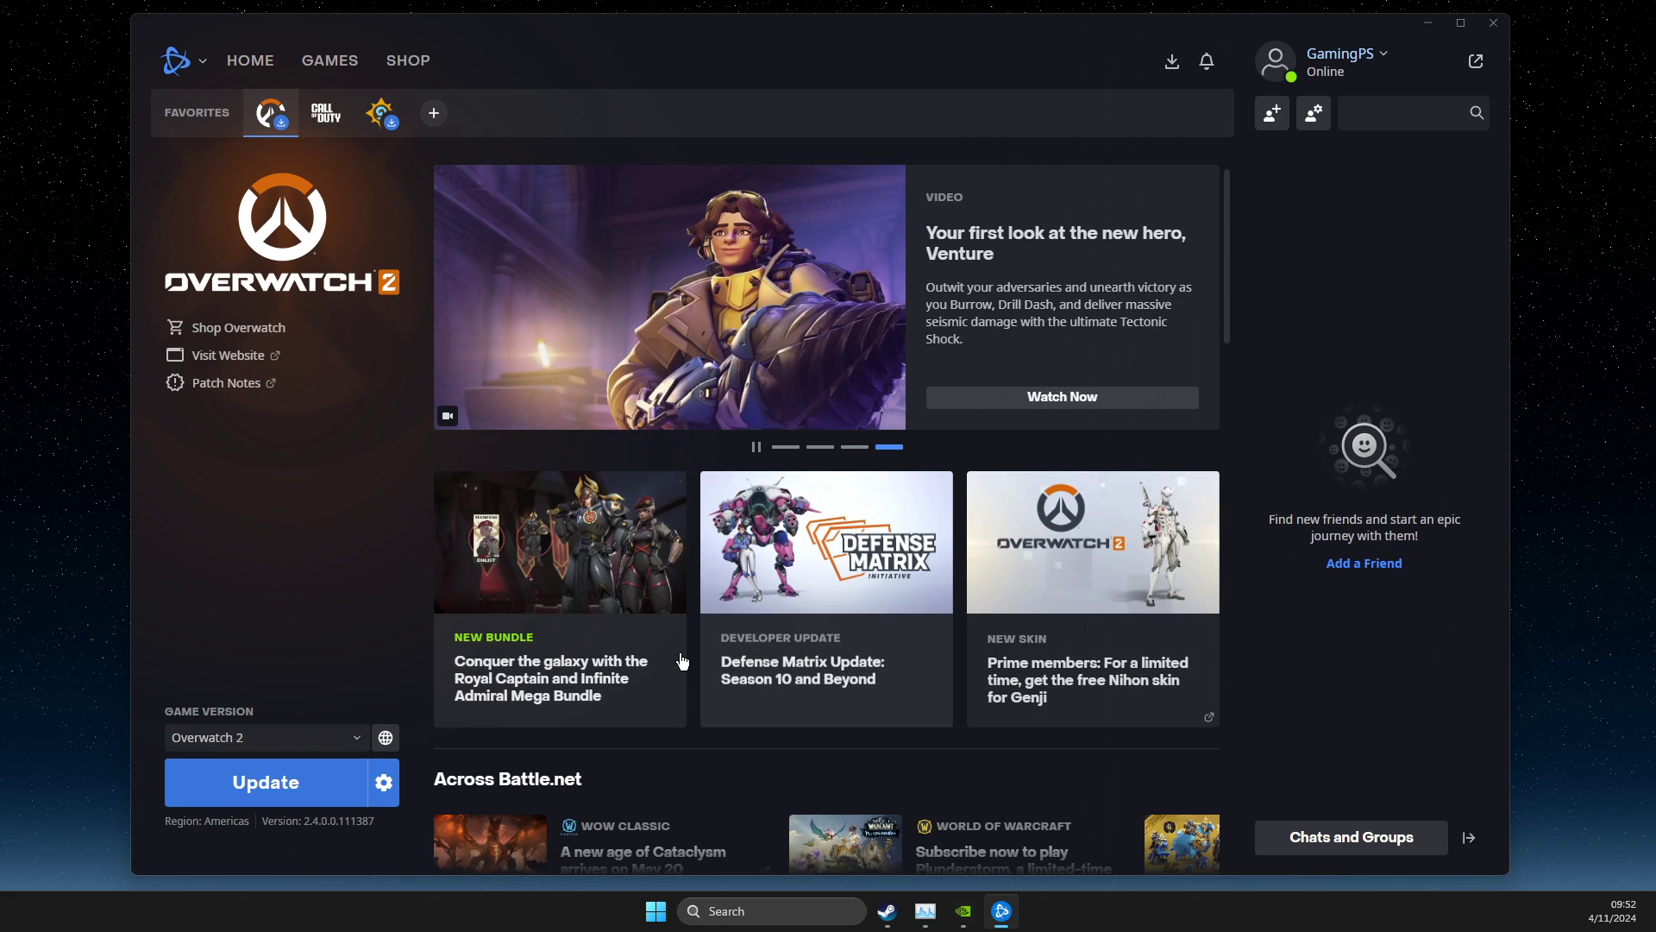
Start the Overwatch 2 update, pause its download, and minimize Battle.net
{"action": "left_click", "coordinate": [286, 787]}
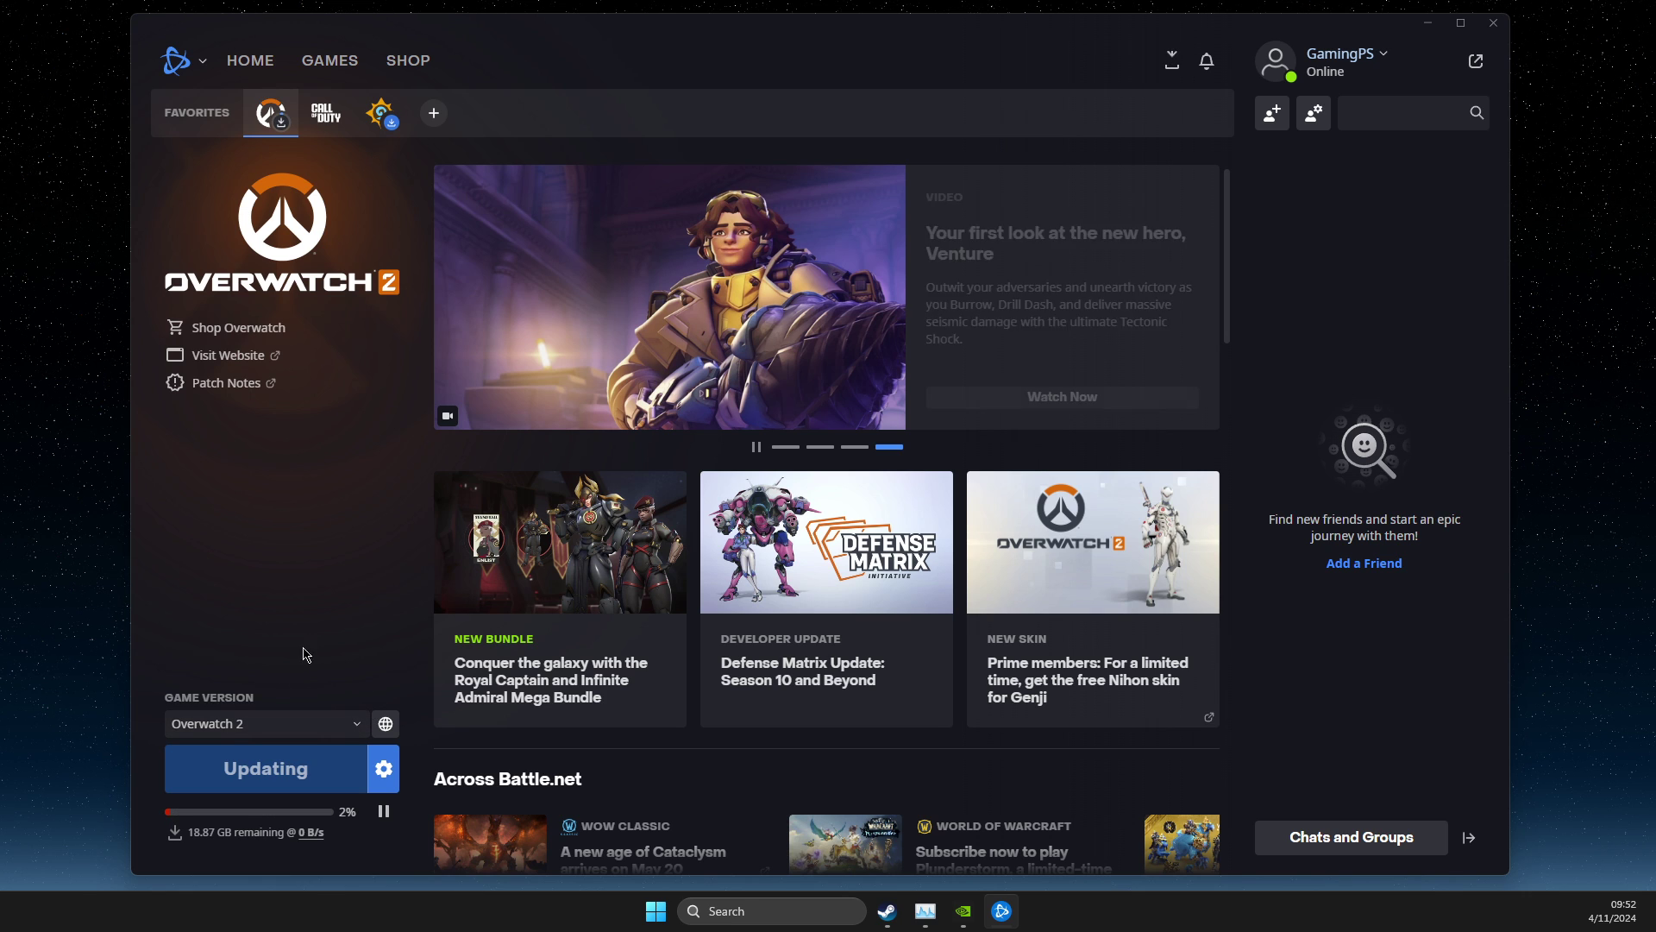
{"action": "left_click", "coordinate": [385, 813]}
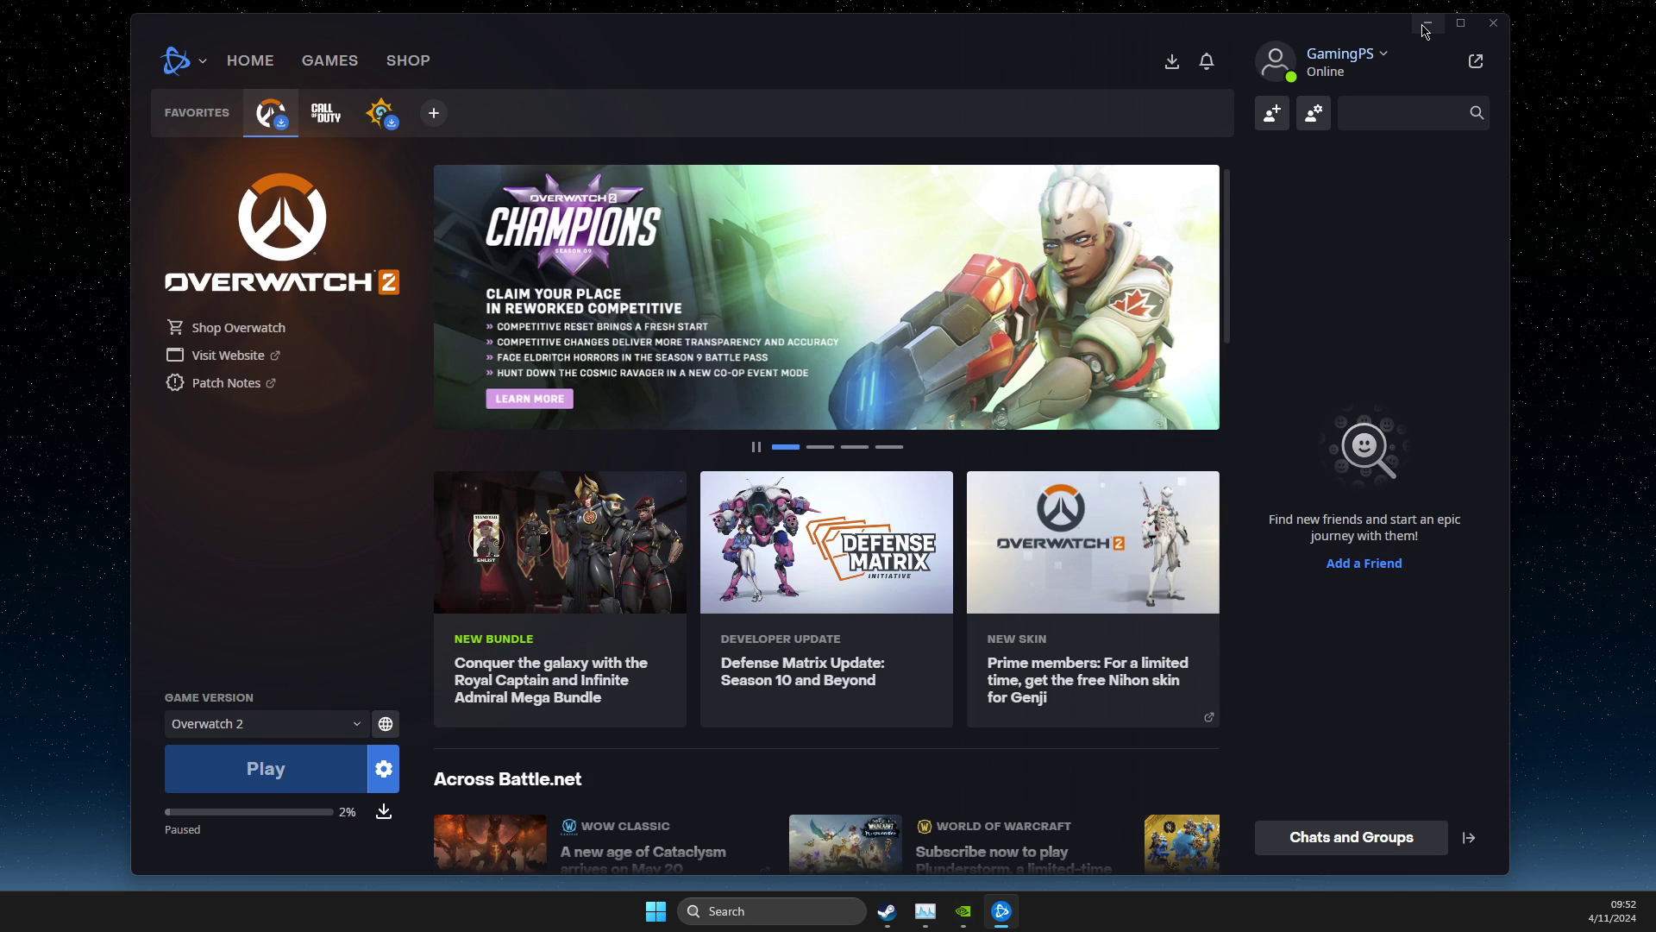
{"action": "left_click", "coordinate": [1425, 30]}
Switch to Steam and browse to the installed files of Call of Duty from its properties
{"action": "left_click", "coordinate": [884, 909]}
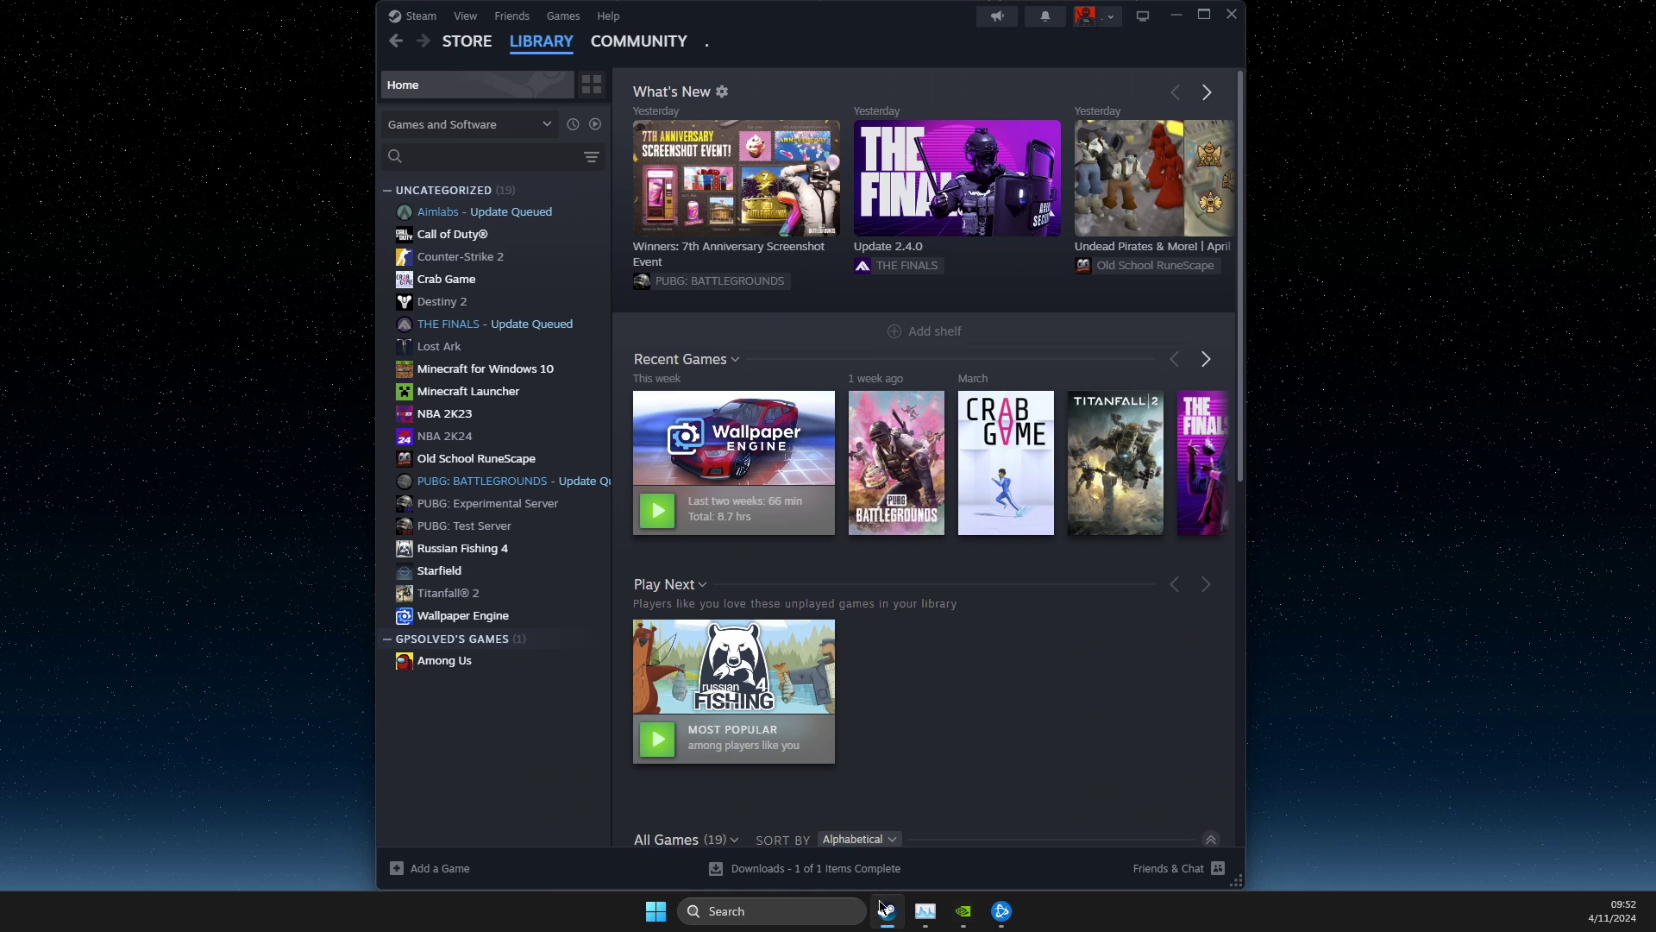
{"action": "left_click", "coordinate": [452, 233]}
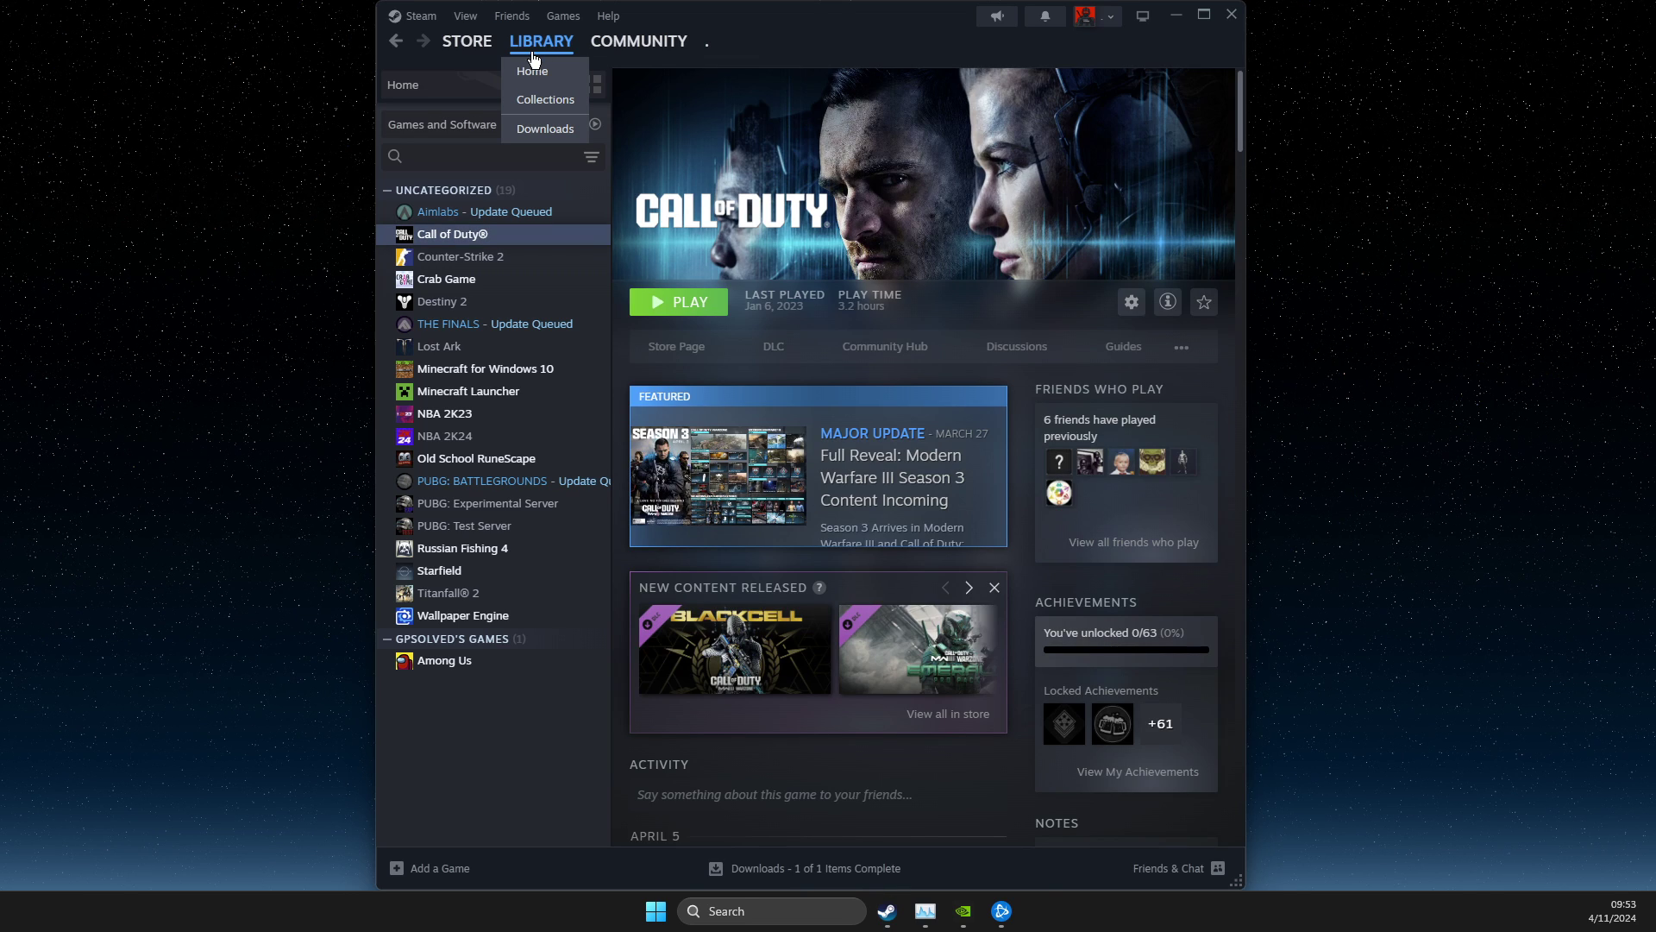
{"action": "right_click", "coordinate": [464, 242]}
{"action": "left_click", "coordinate": [523, 371]}
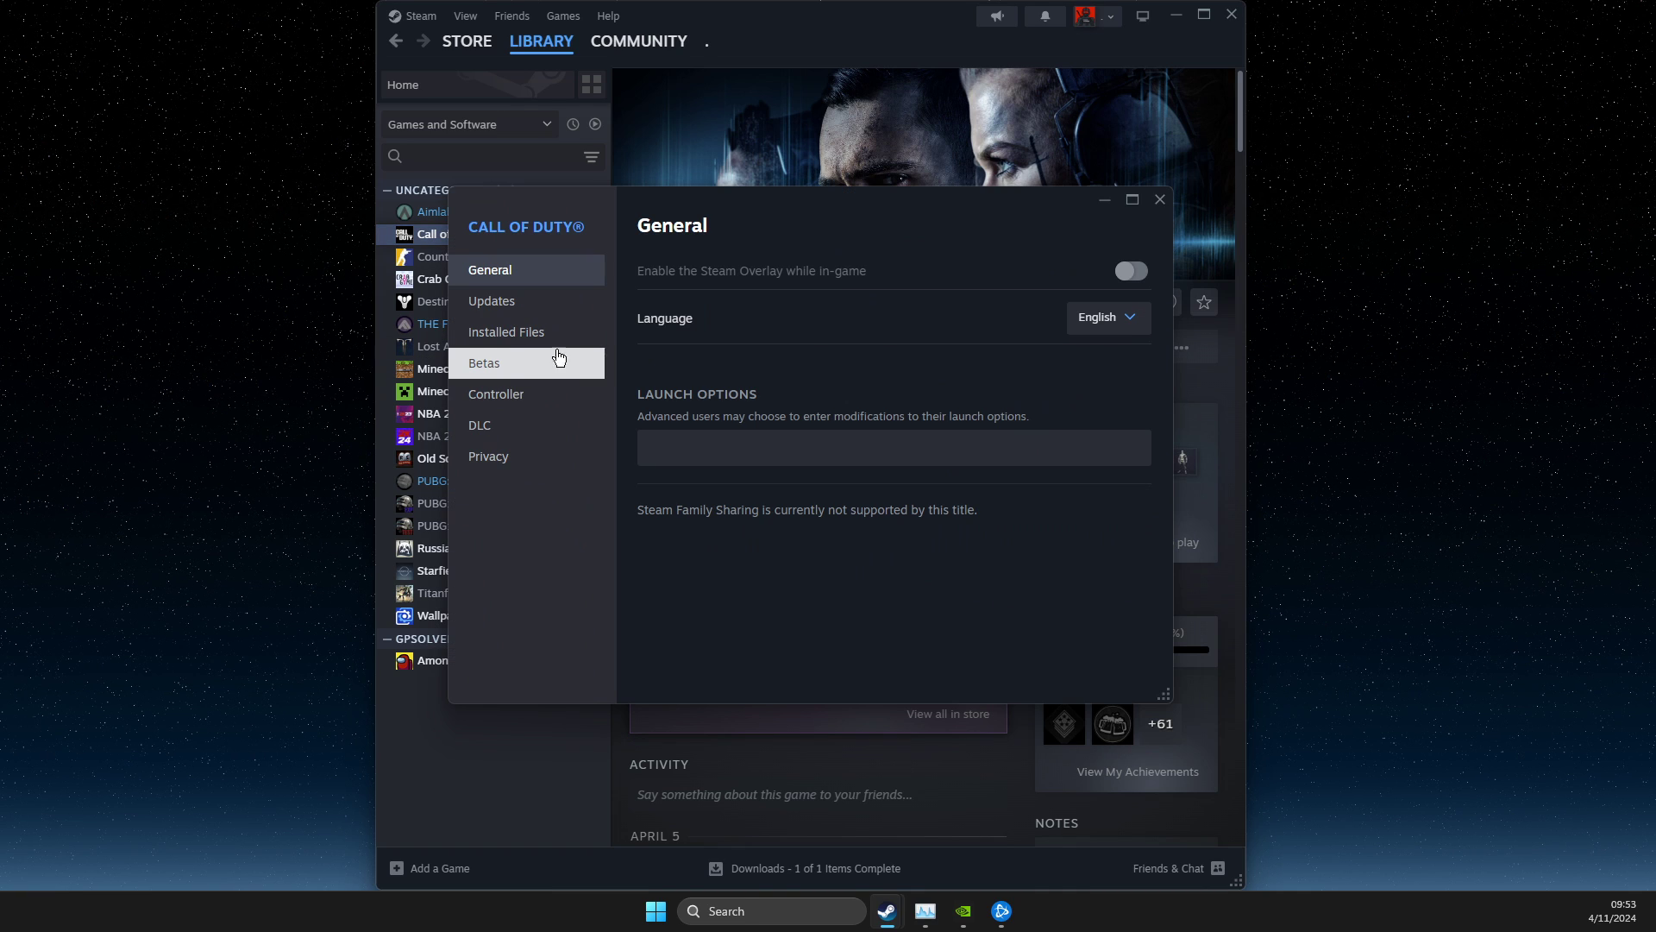
{"action": "left_click", "coordinate": [532, 332]}
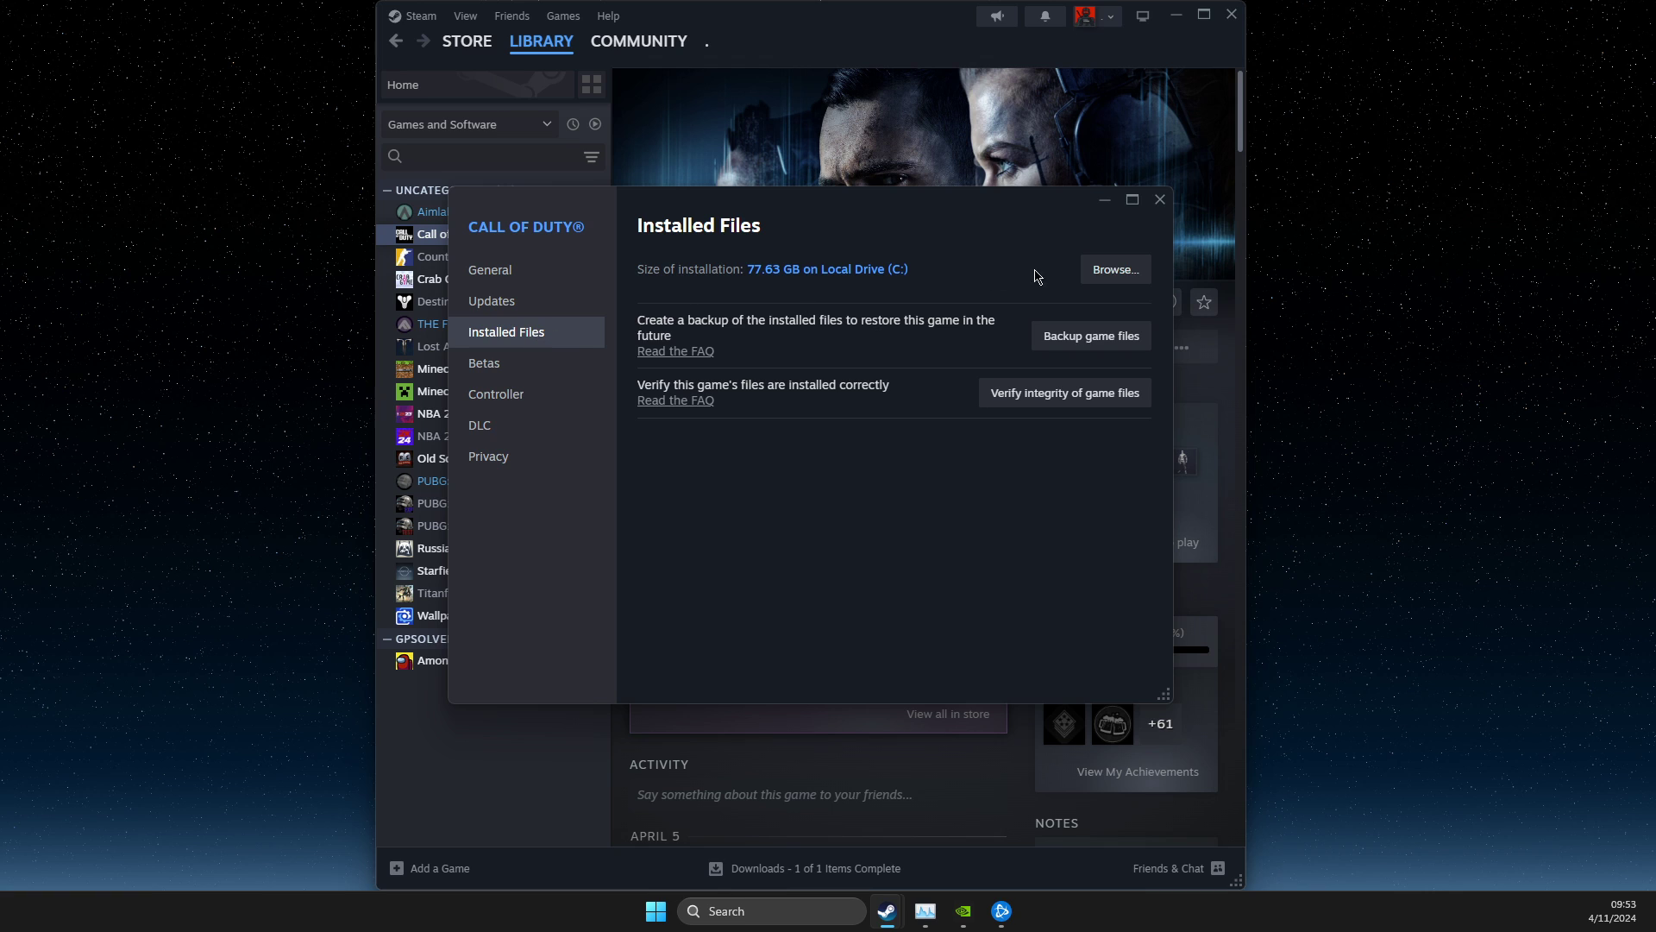
{"action": "left_click", "coordinate": [1099, 273]}
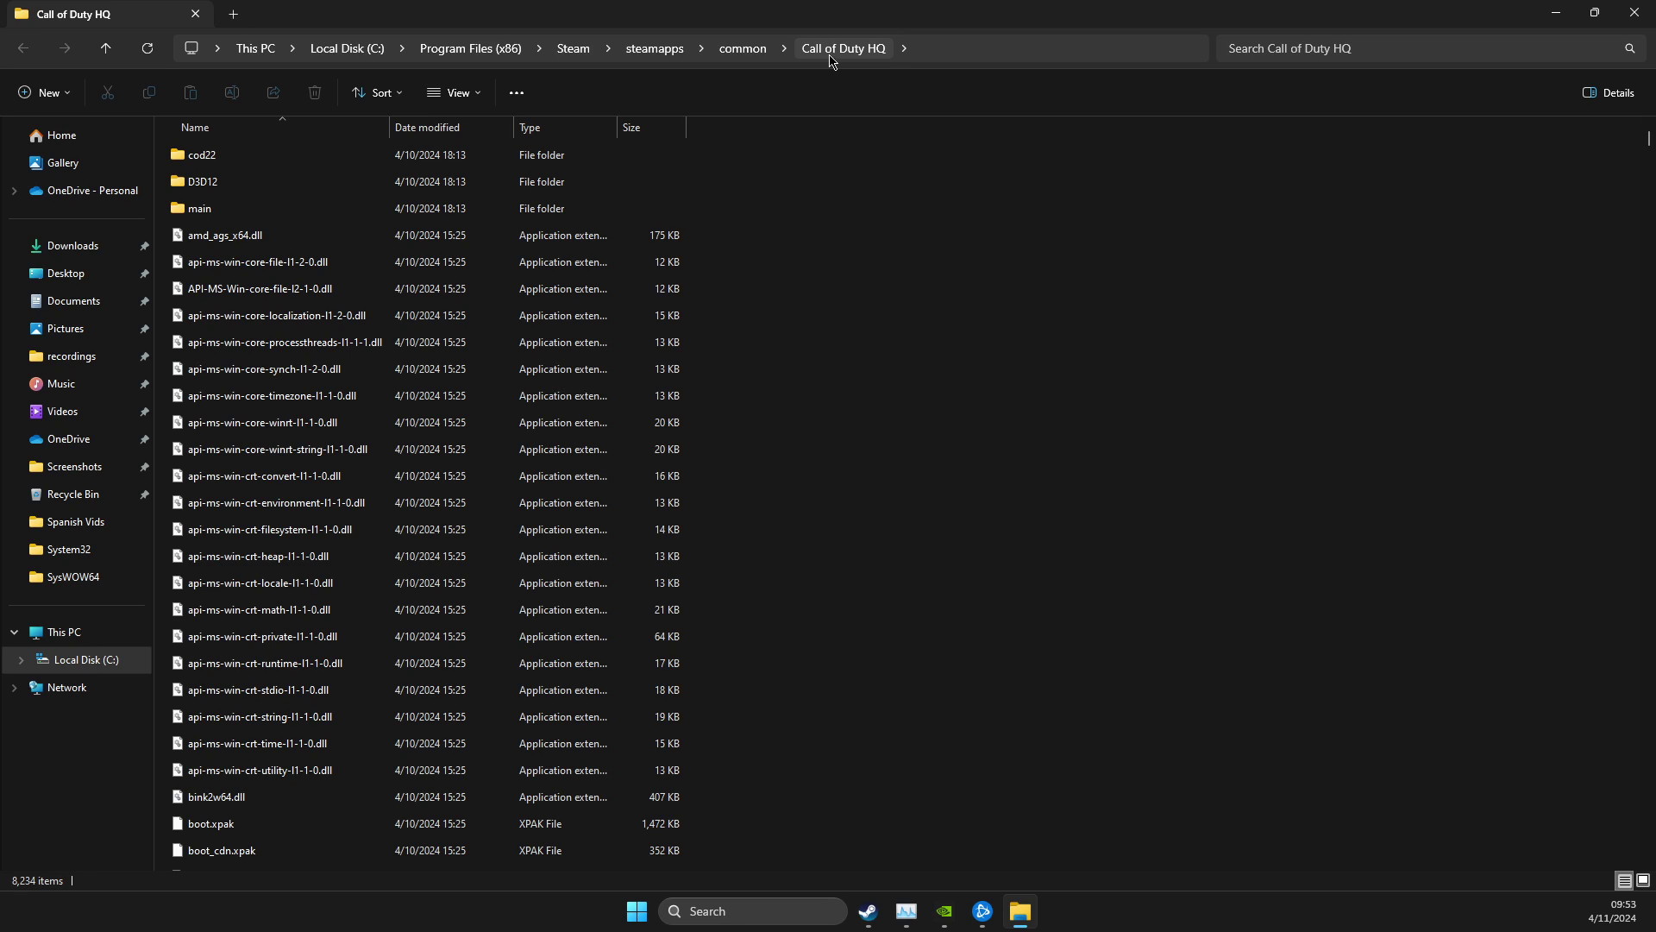
Rename the Call of Duty HQ folder in Steam's common folder as Call of Duty HQ1, then minimize File Explorer and close the game's properties
{"action": "left_click", "coordinate": [743, 50]}
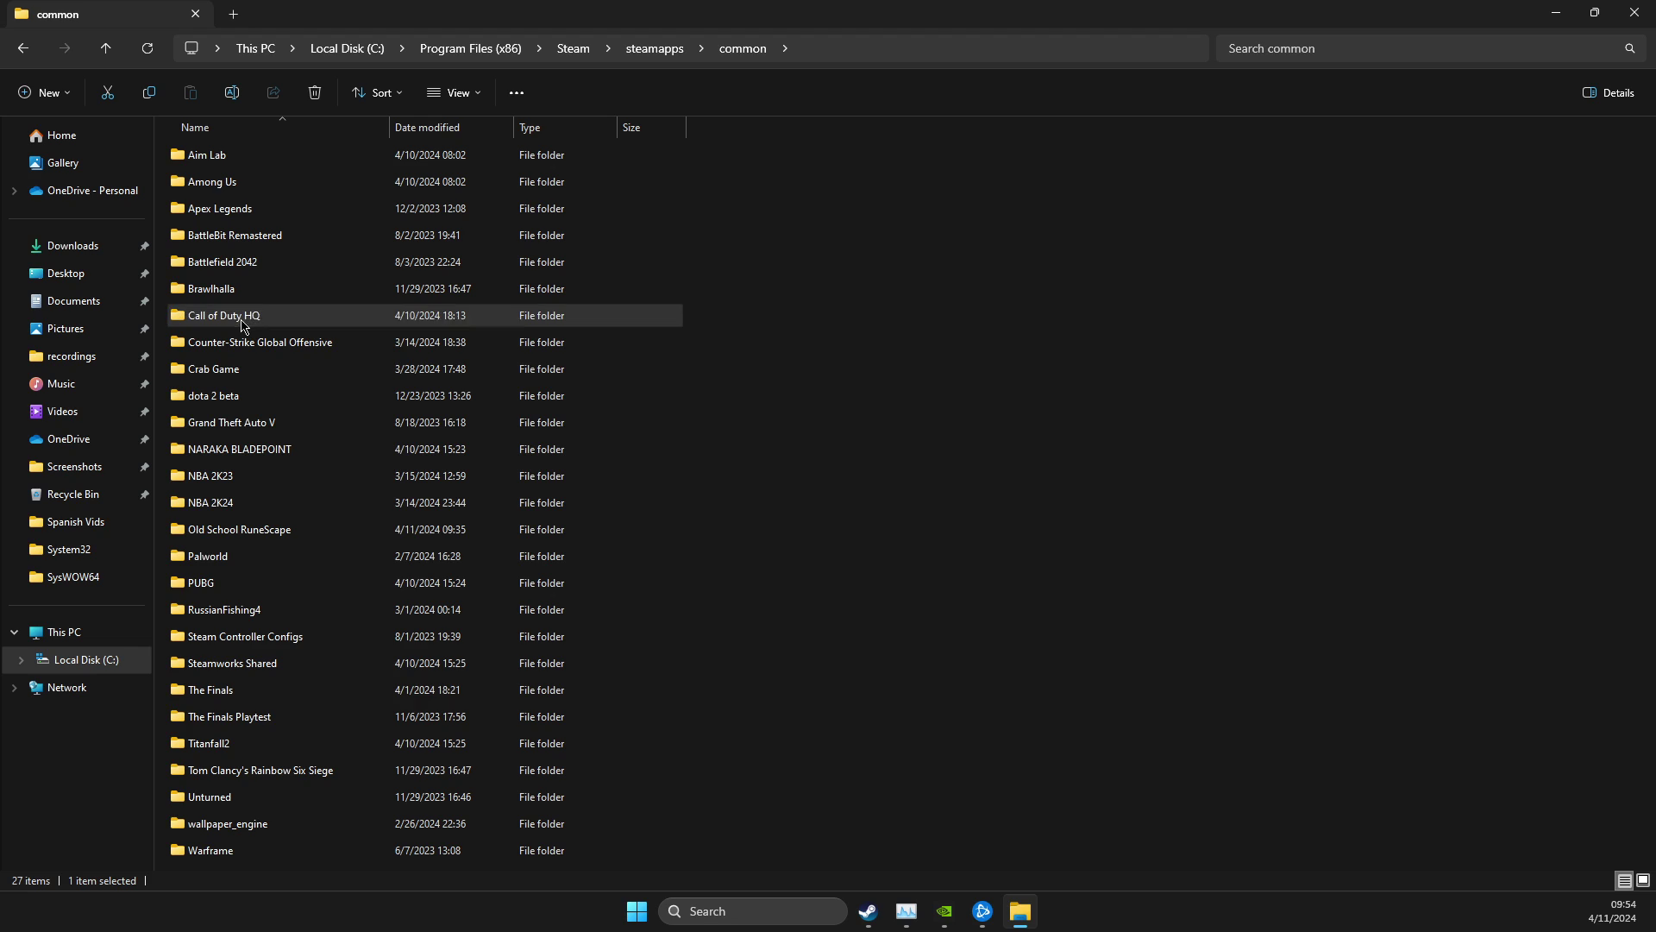
{"action": "right_click", "coordinate": [241, 321]}
{"action": "left_click", "coordinate": [322, 343]}
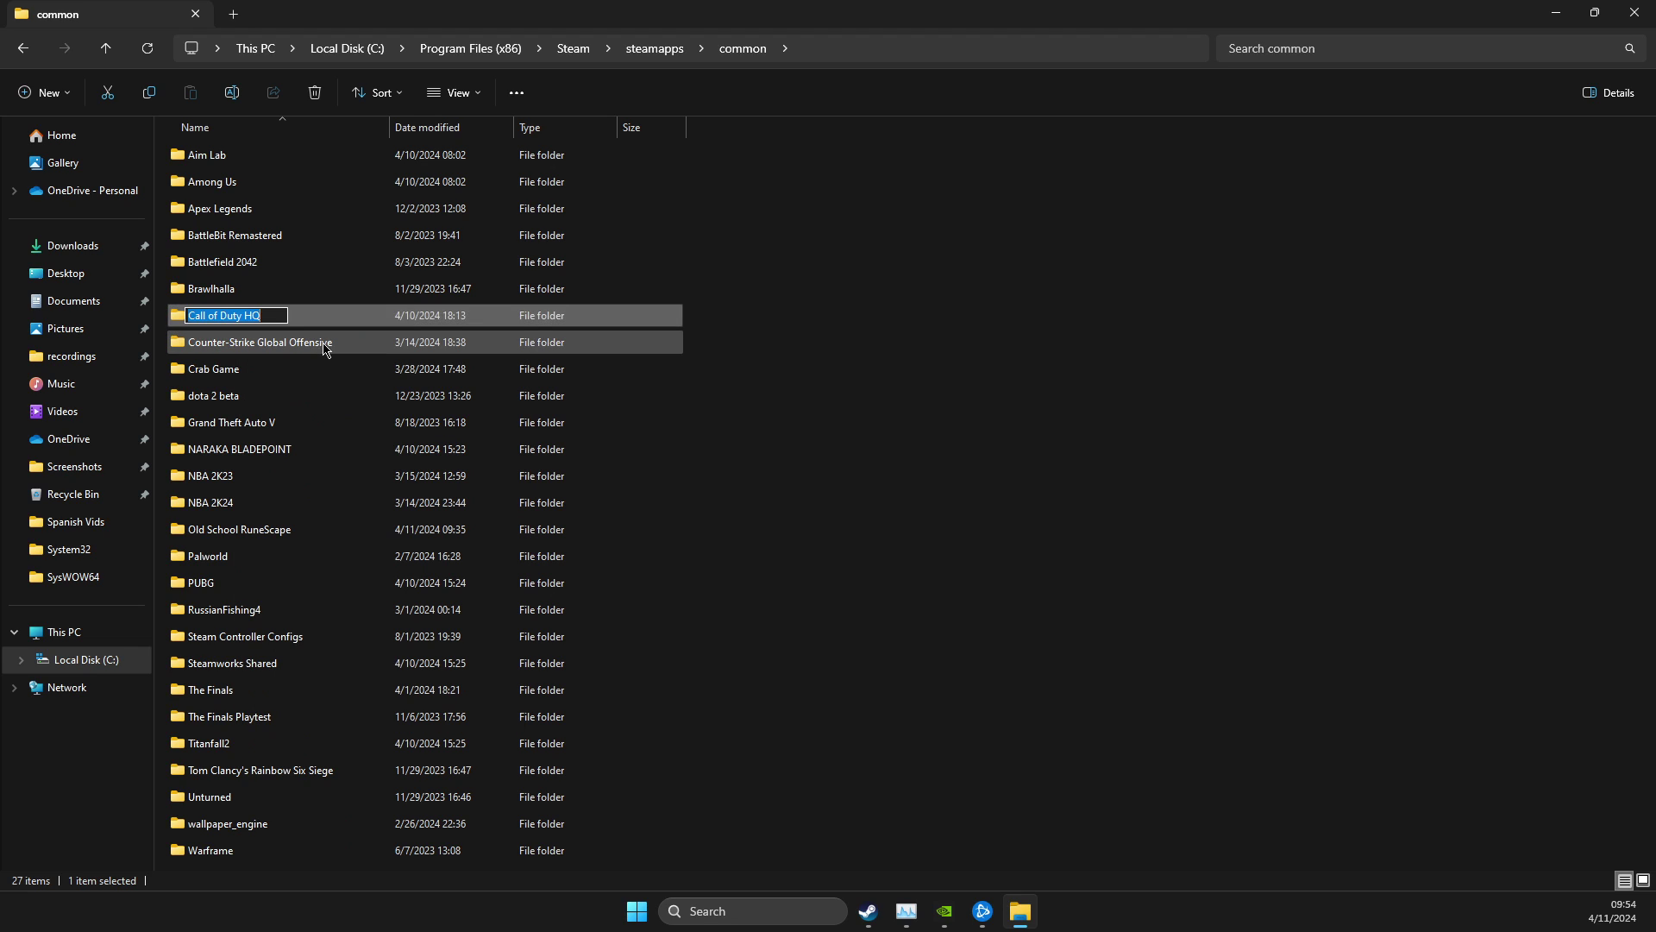
{"action": "left_click", "coordinate": [274, 316]}
{"action": "type", "text": "1"}
{"action": "key", "text": "Return"}
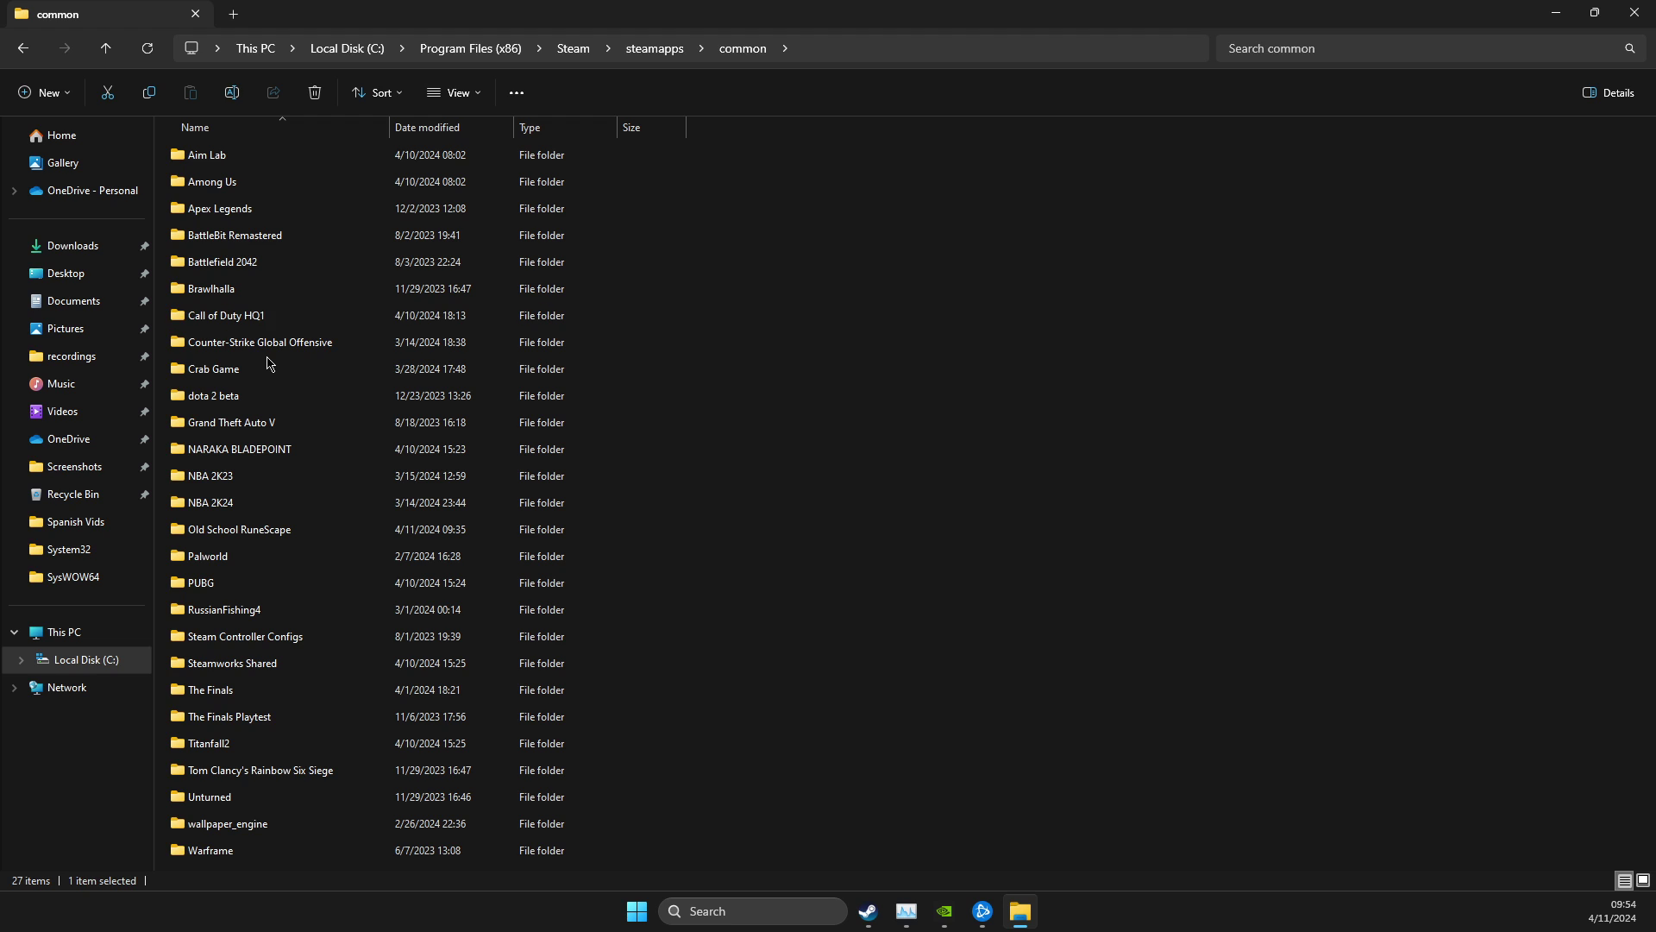
{"action": "left_click", "coordinate": [1592, 17]}
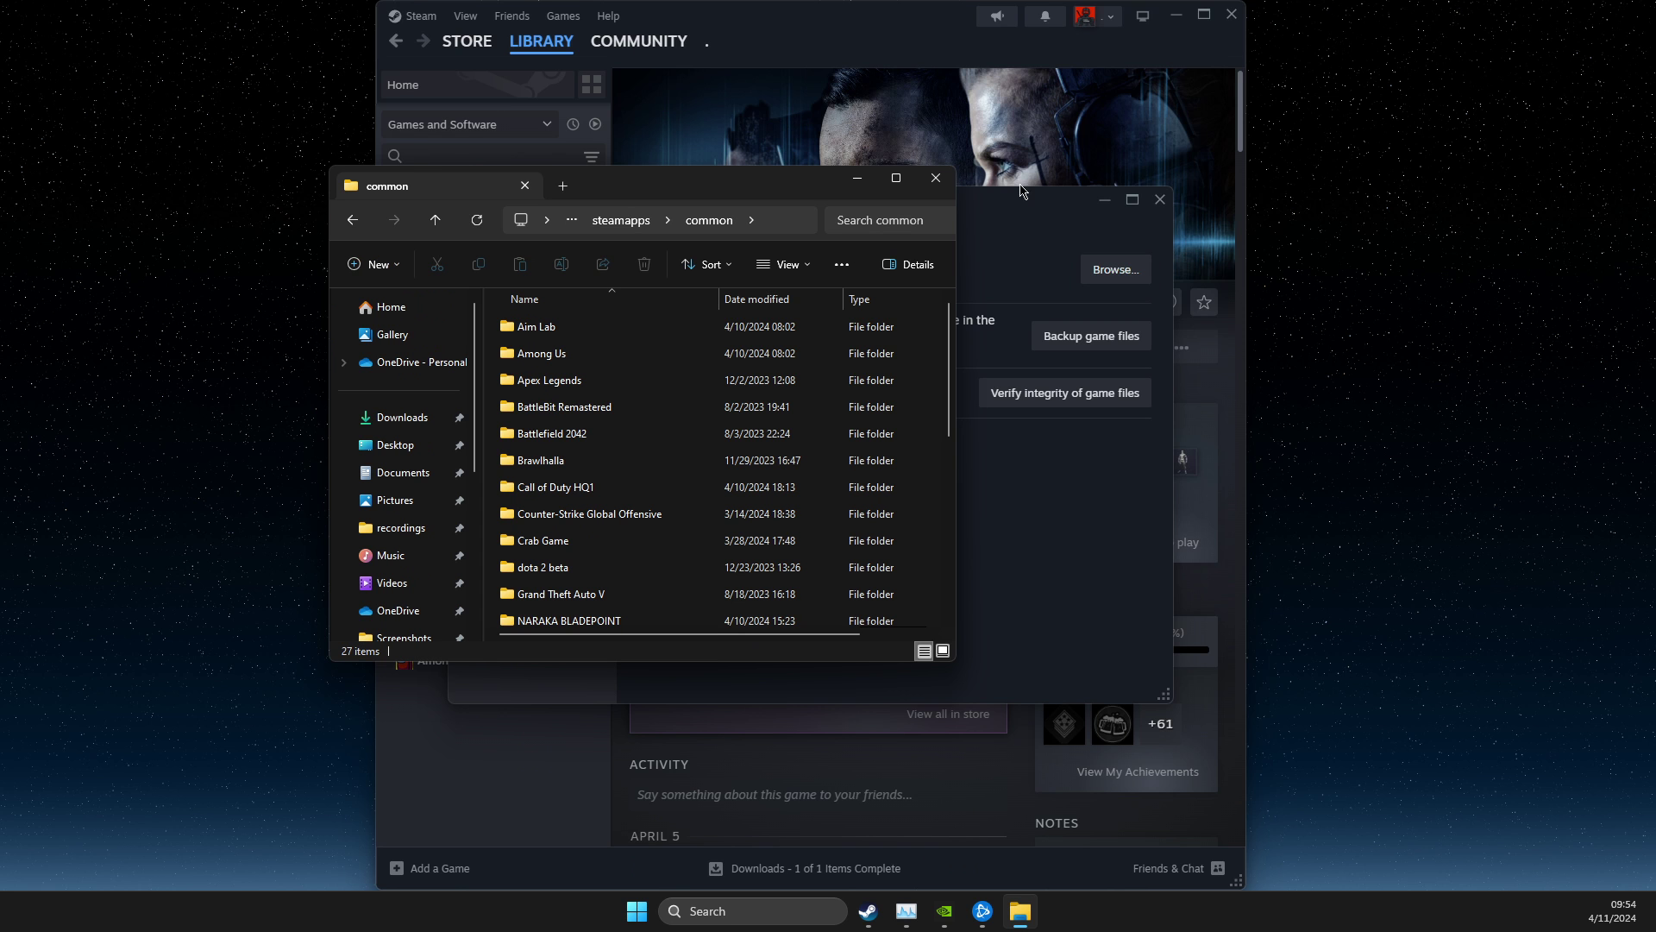
{"action": "left_click", "coordinate": [857, 182]}
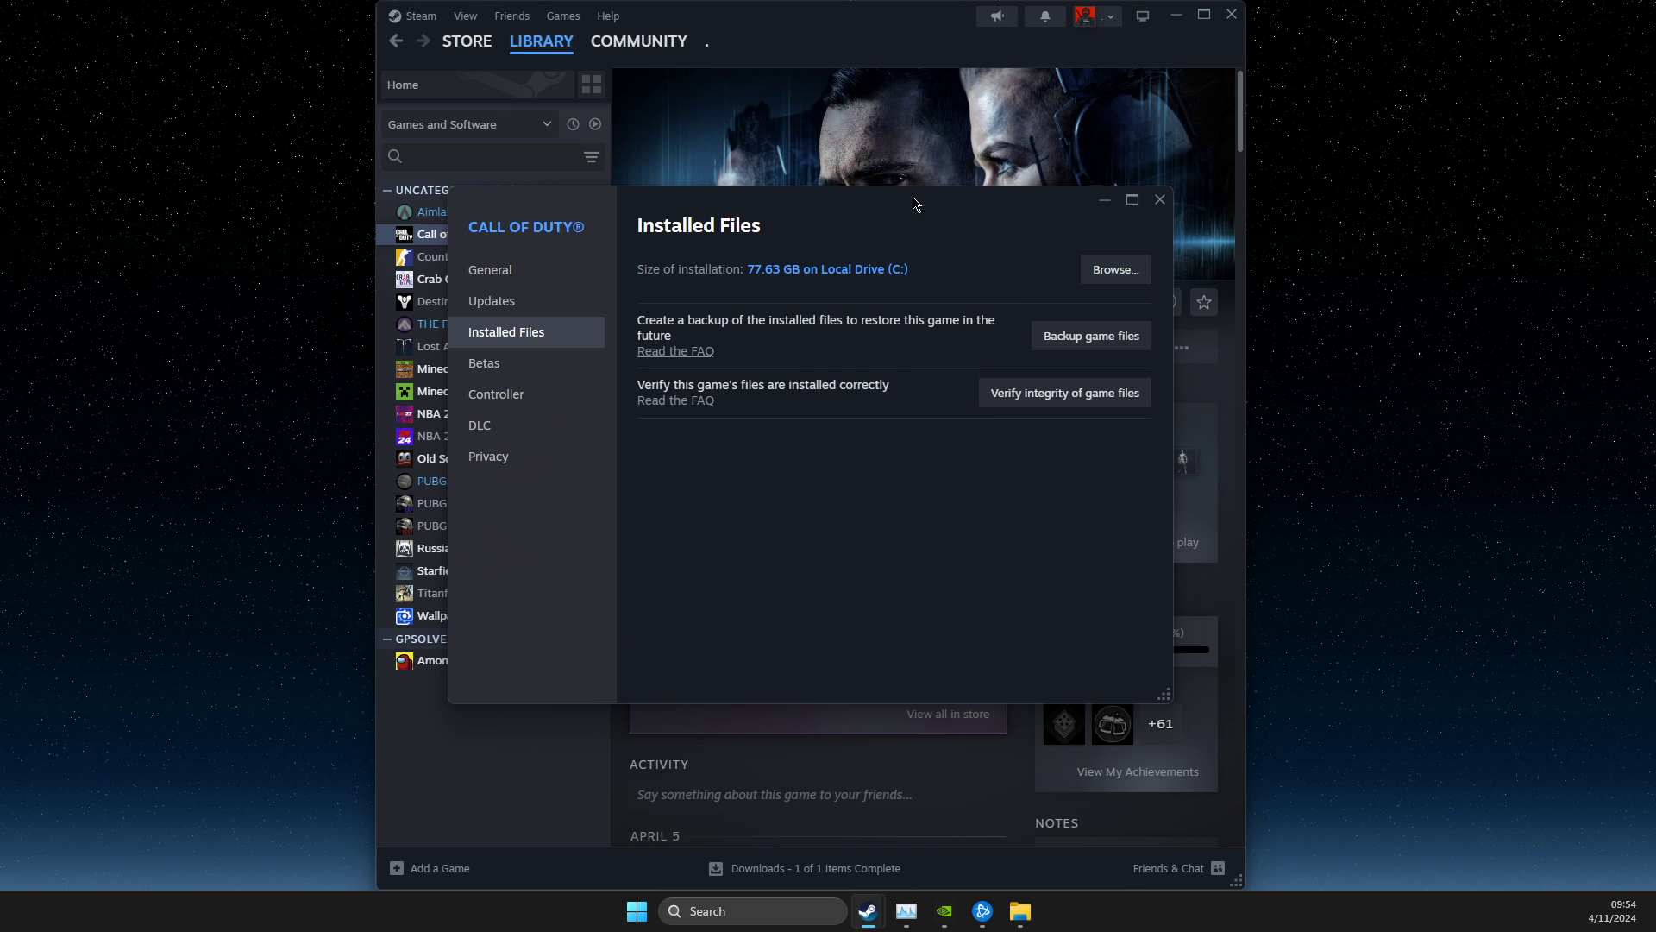
{"action": "left_click", "coordinate": [1159, 199]}
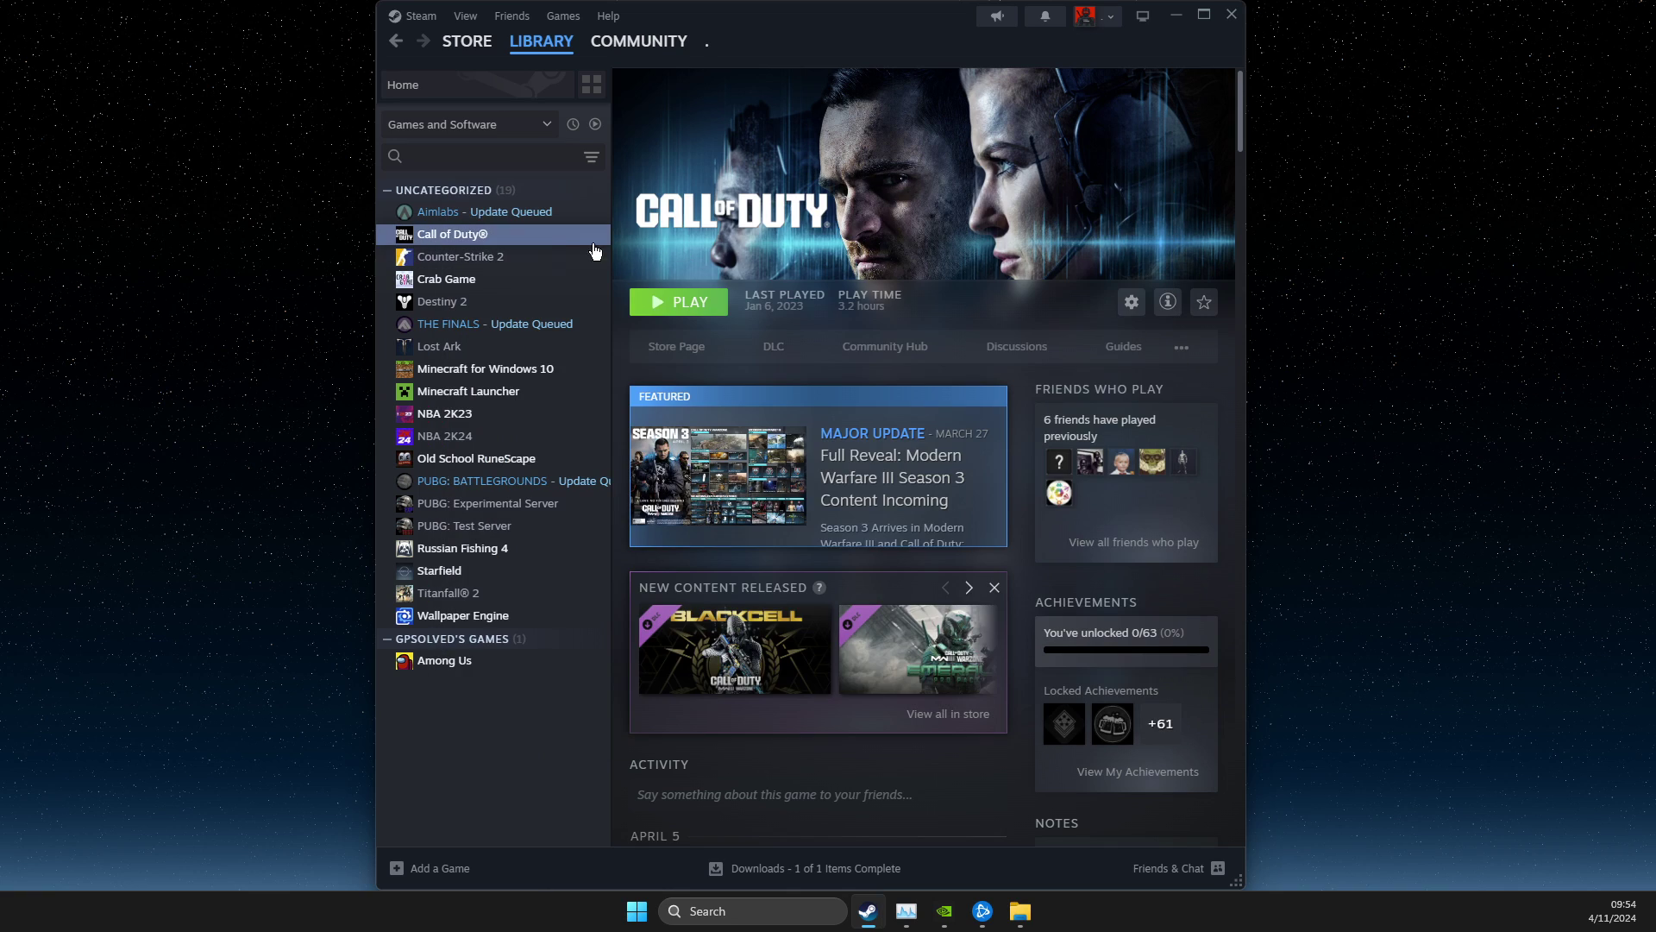
Uninstall Call of Duty from the Steam library and start reinstalling it on Local Drive (C:)
{"action": "right_click", "coordinate": [481, 246]}
{"action": "mouse_move", "coordinate": [552, 345]}
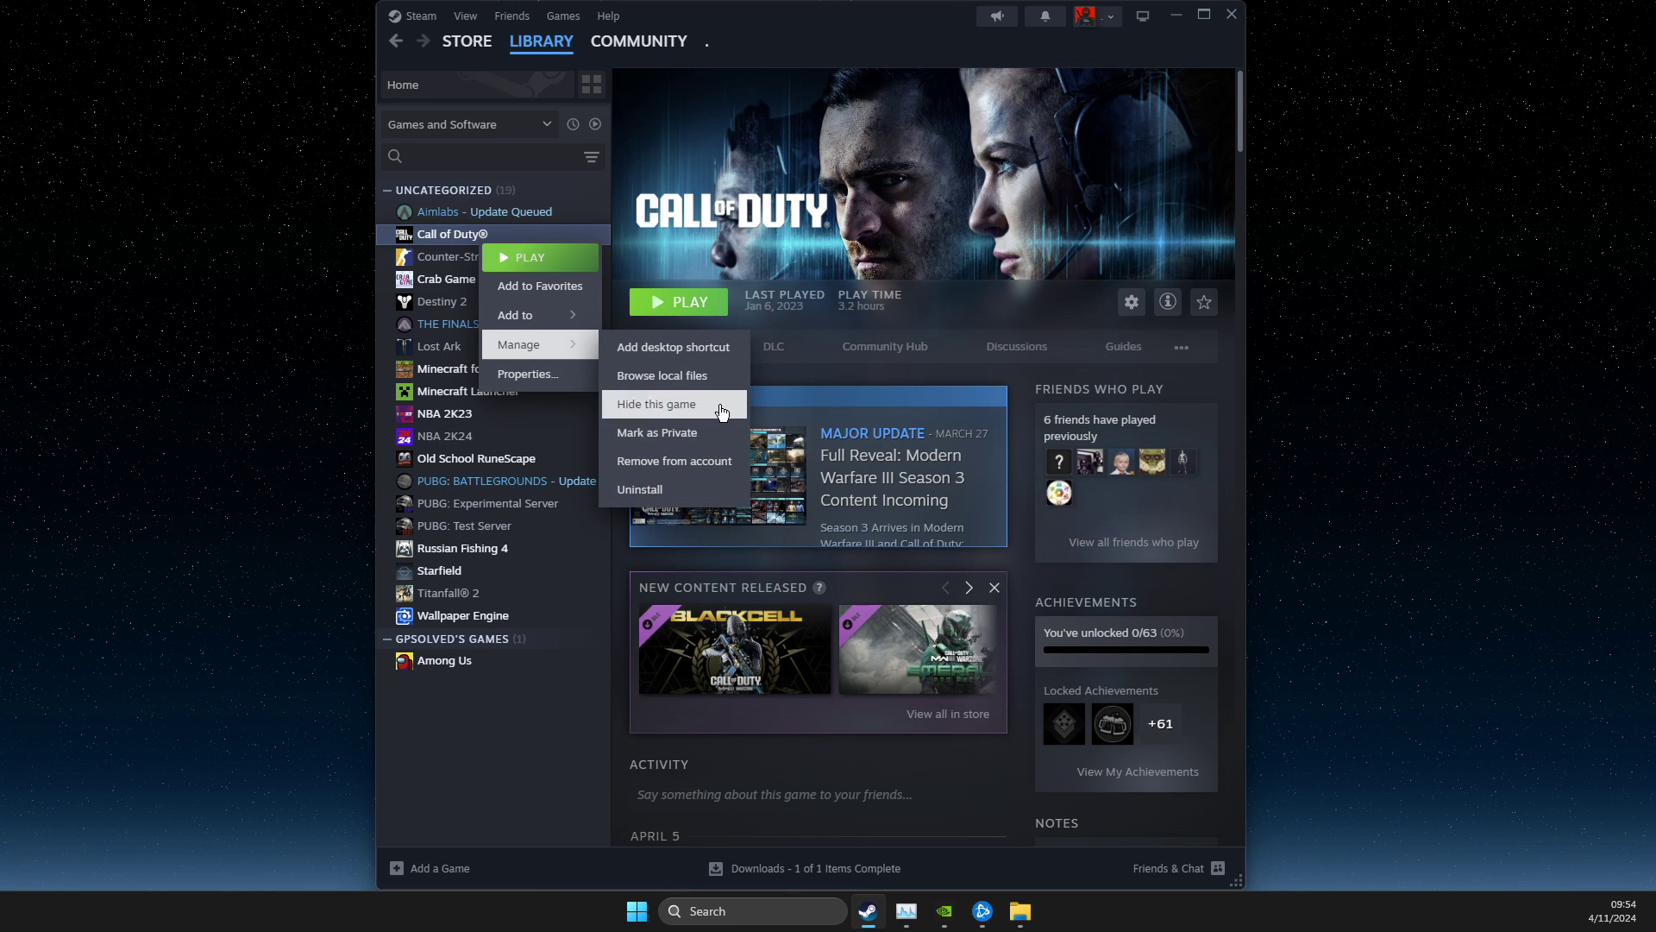
{"action": "left_click", "coordinate": [690, 488]}
{"action": "left_click", "coordinate": [891, 508]}
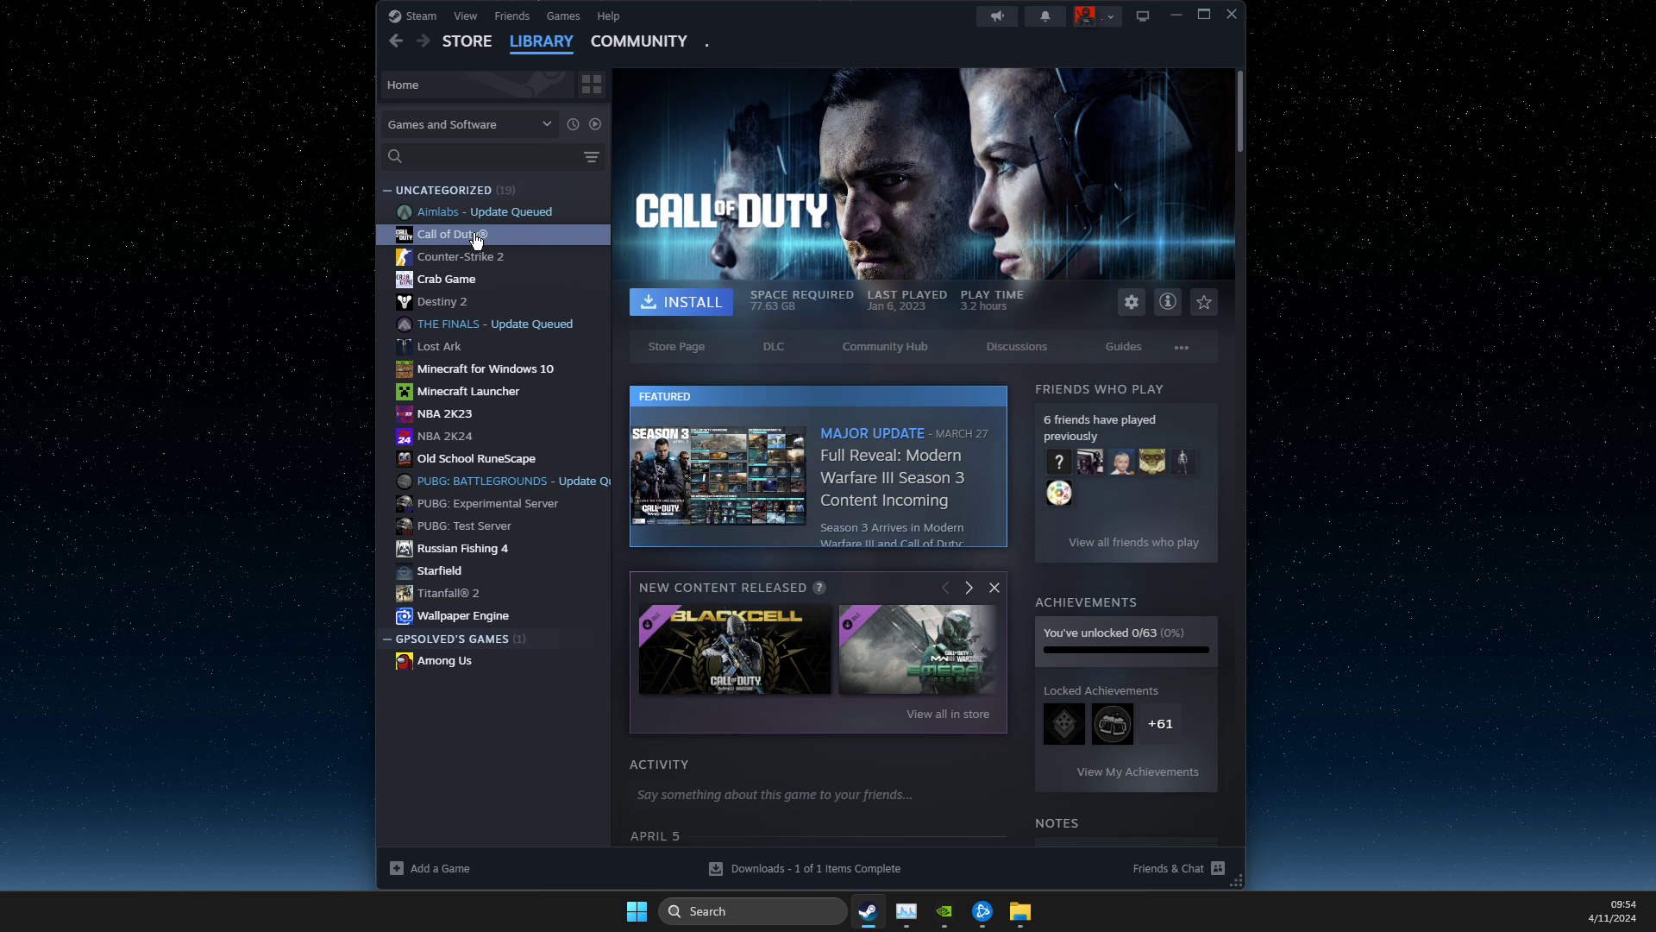
{"action": "left_click", "coordinate": [676, 308]}
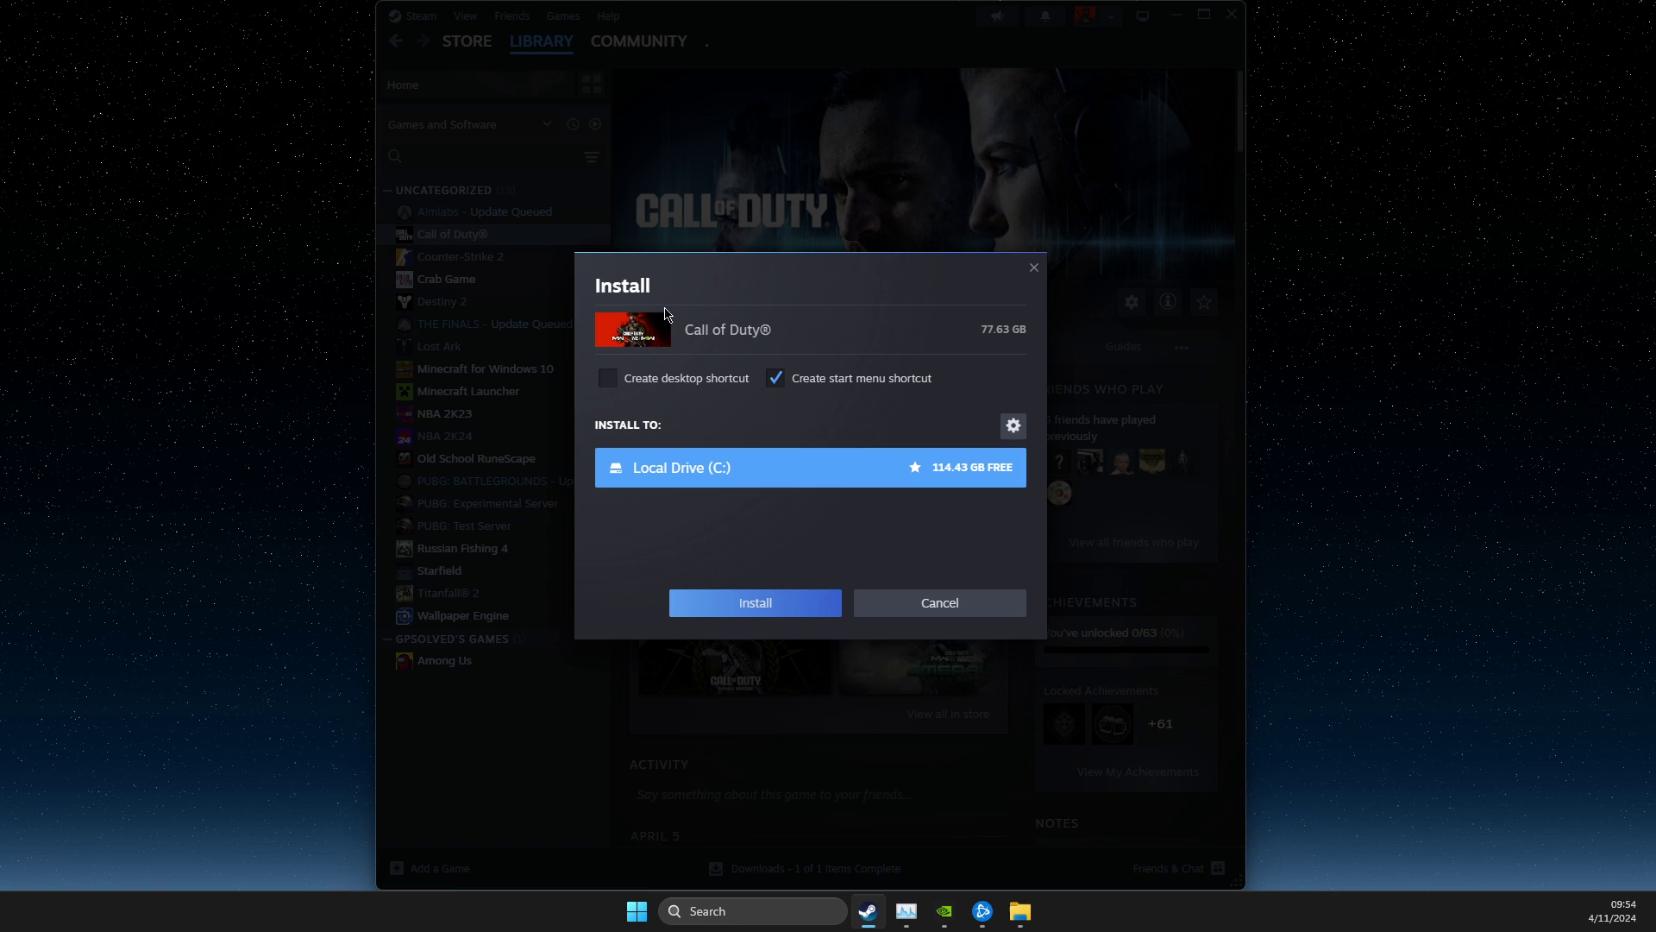
{"action": "left_click", "coordinate": [781, 606]}
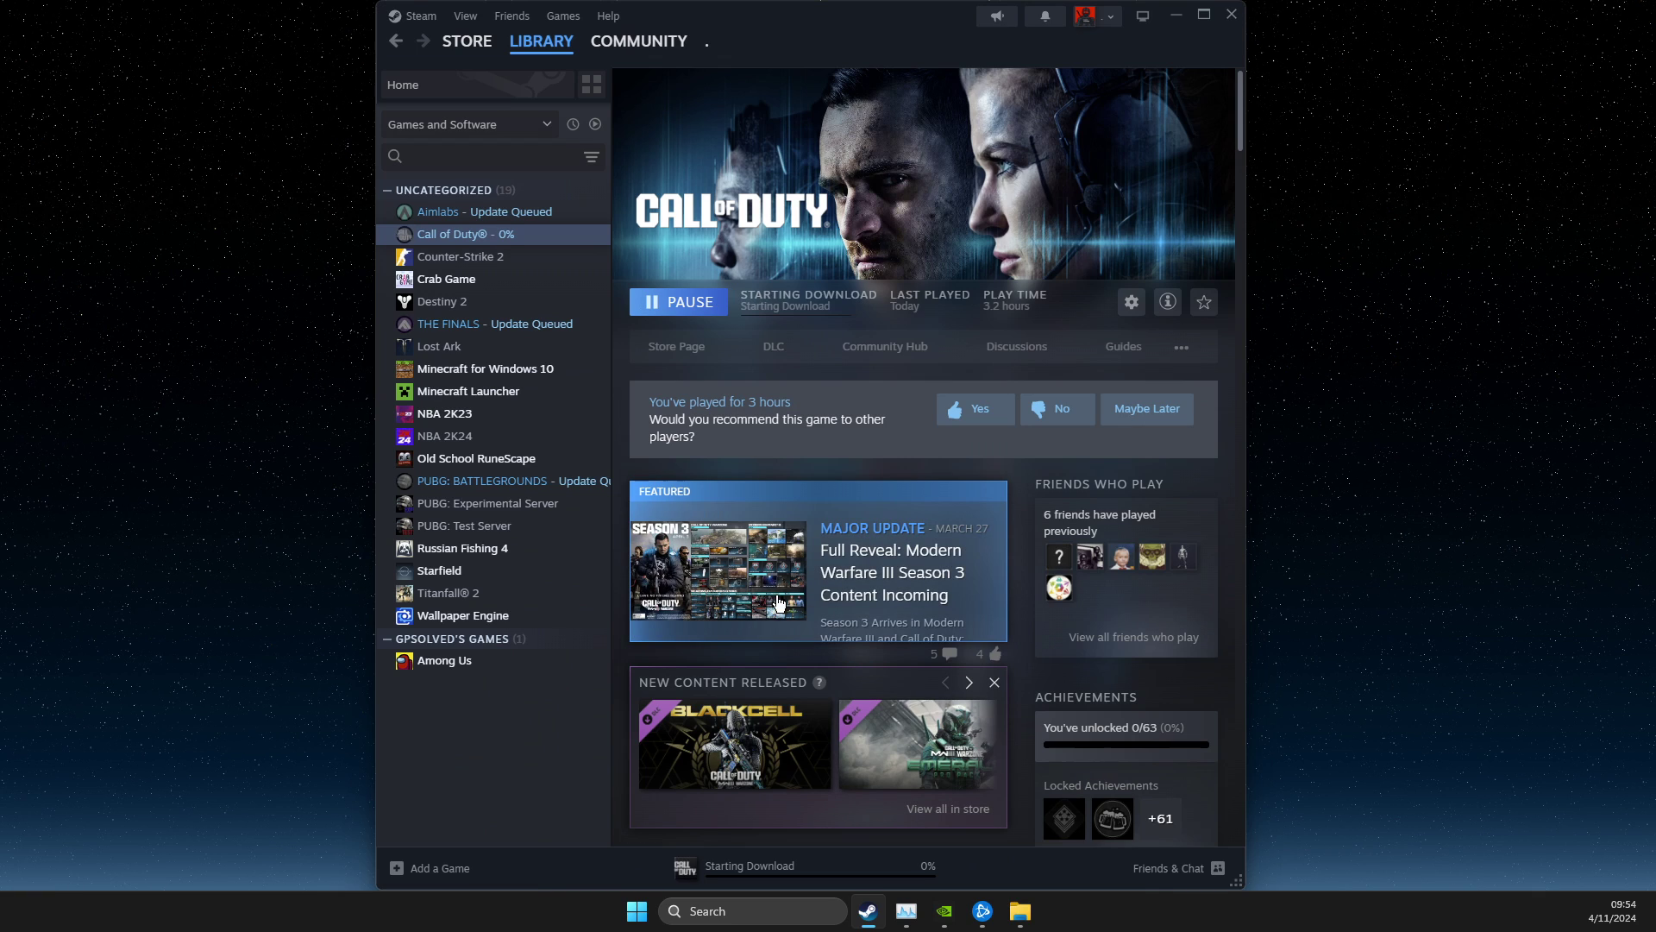
Pause the Call of Duty download, resume it briefly, and pause it again
{"action": "left_click", "coordinate": [689, 312]}
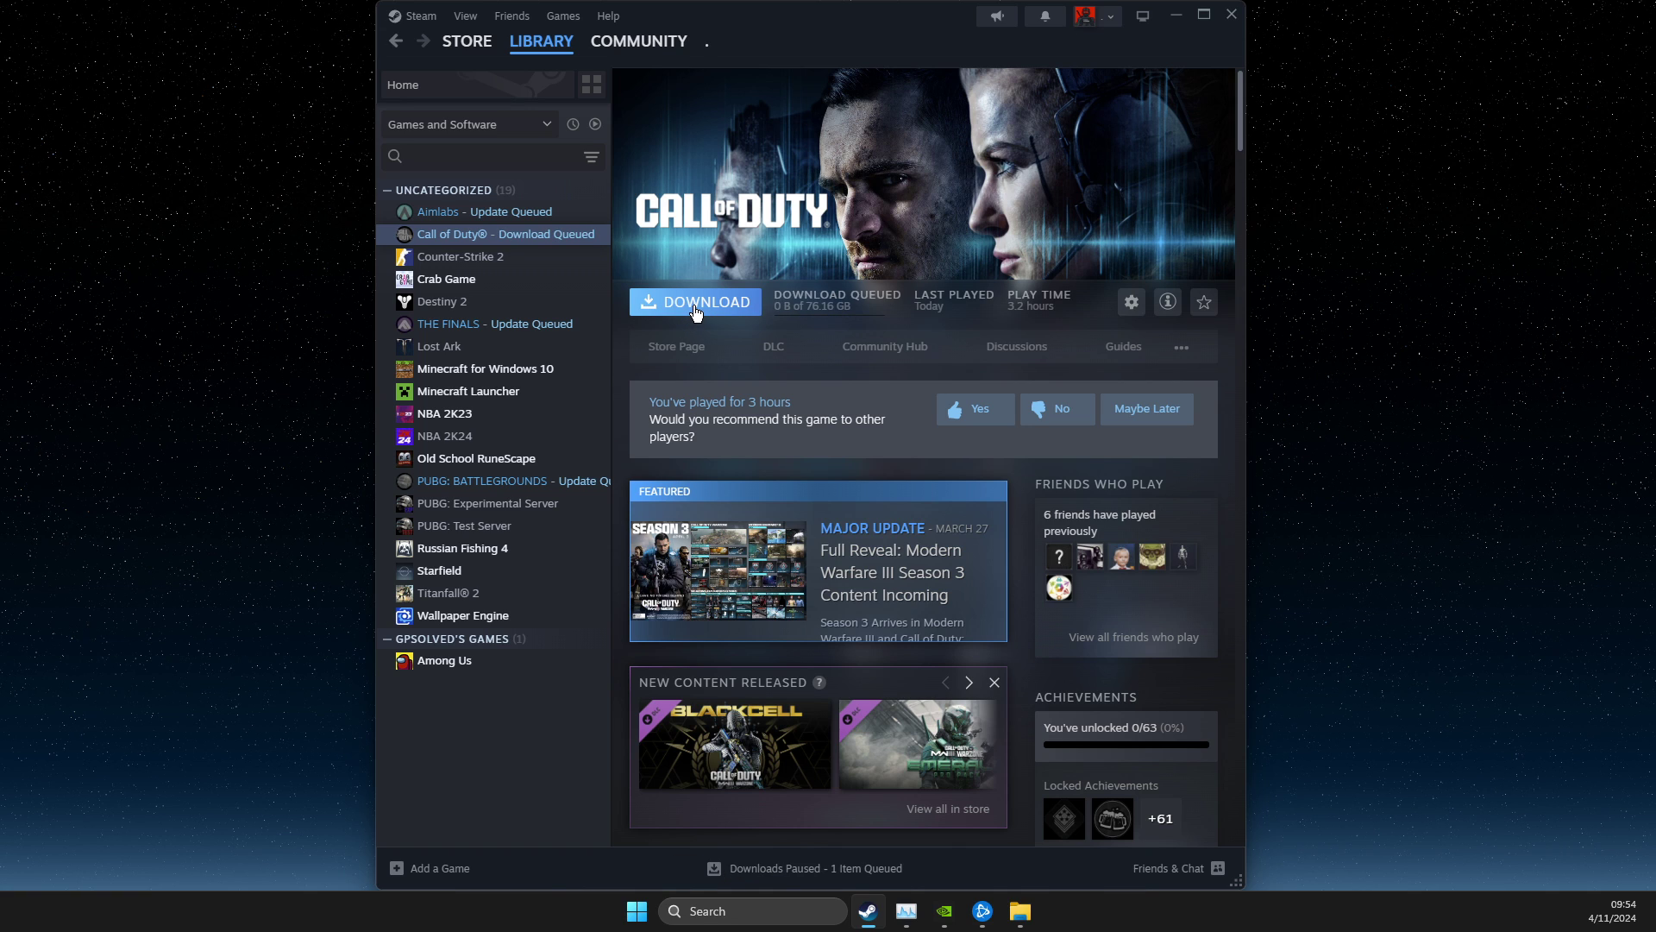
{"action": "left_click", "coordinate": [695, 311]}
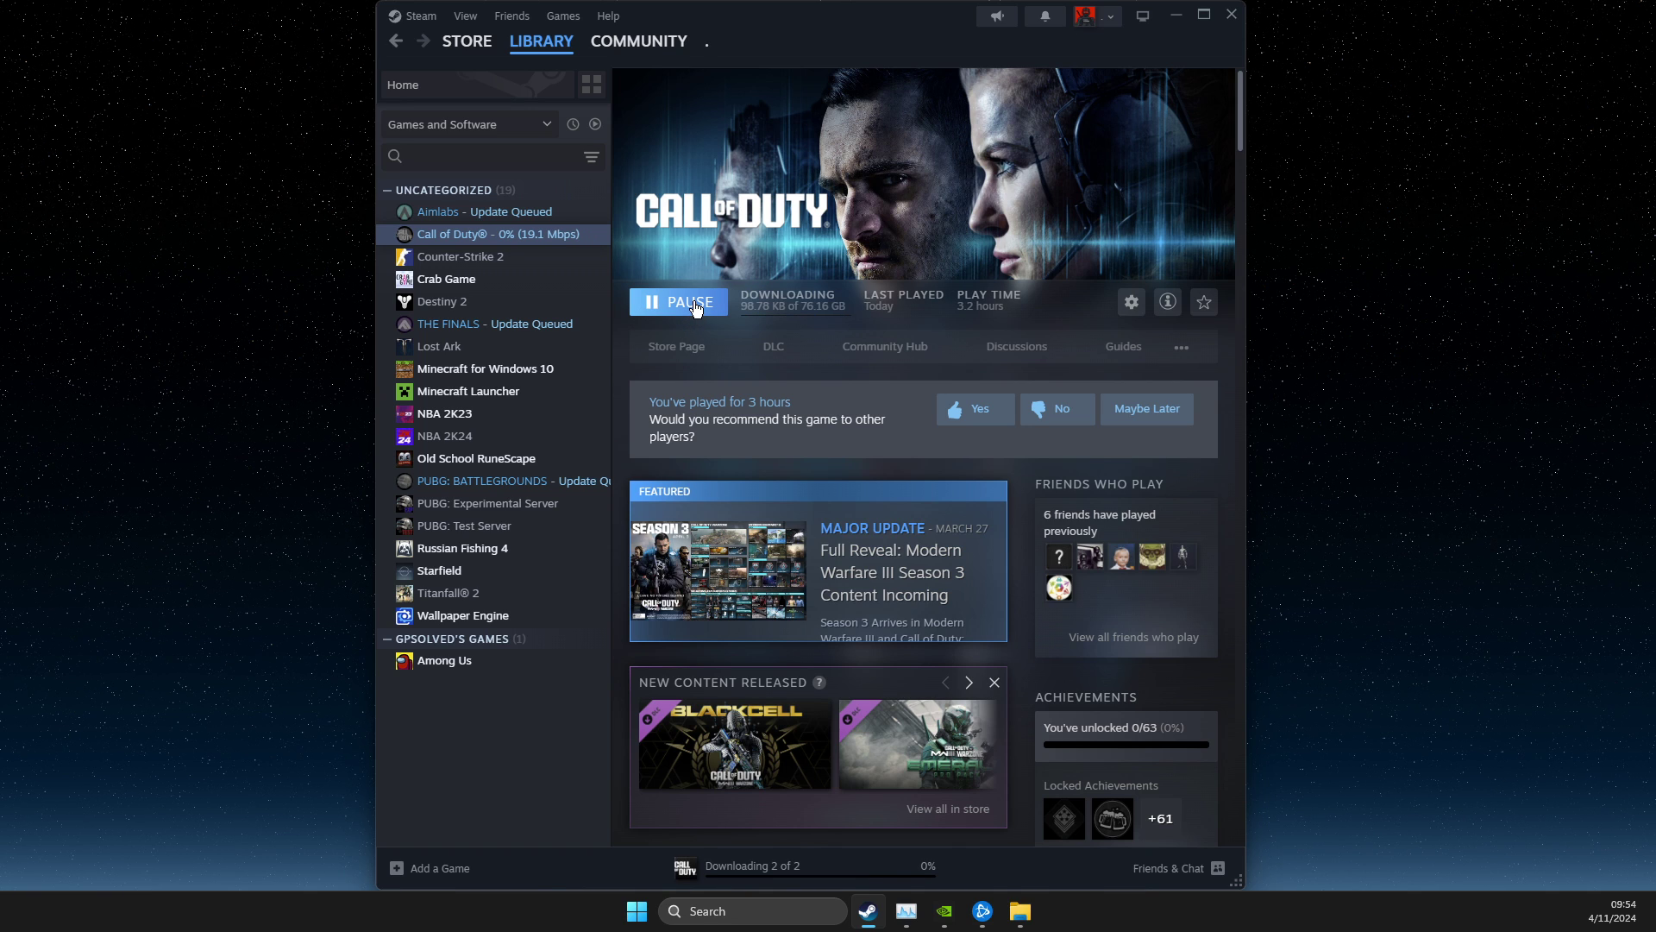
{"action": "left_click", "coordinate": [693, 314]}
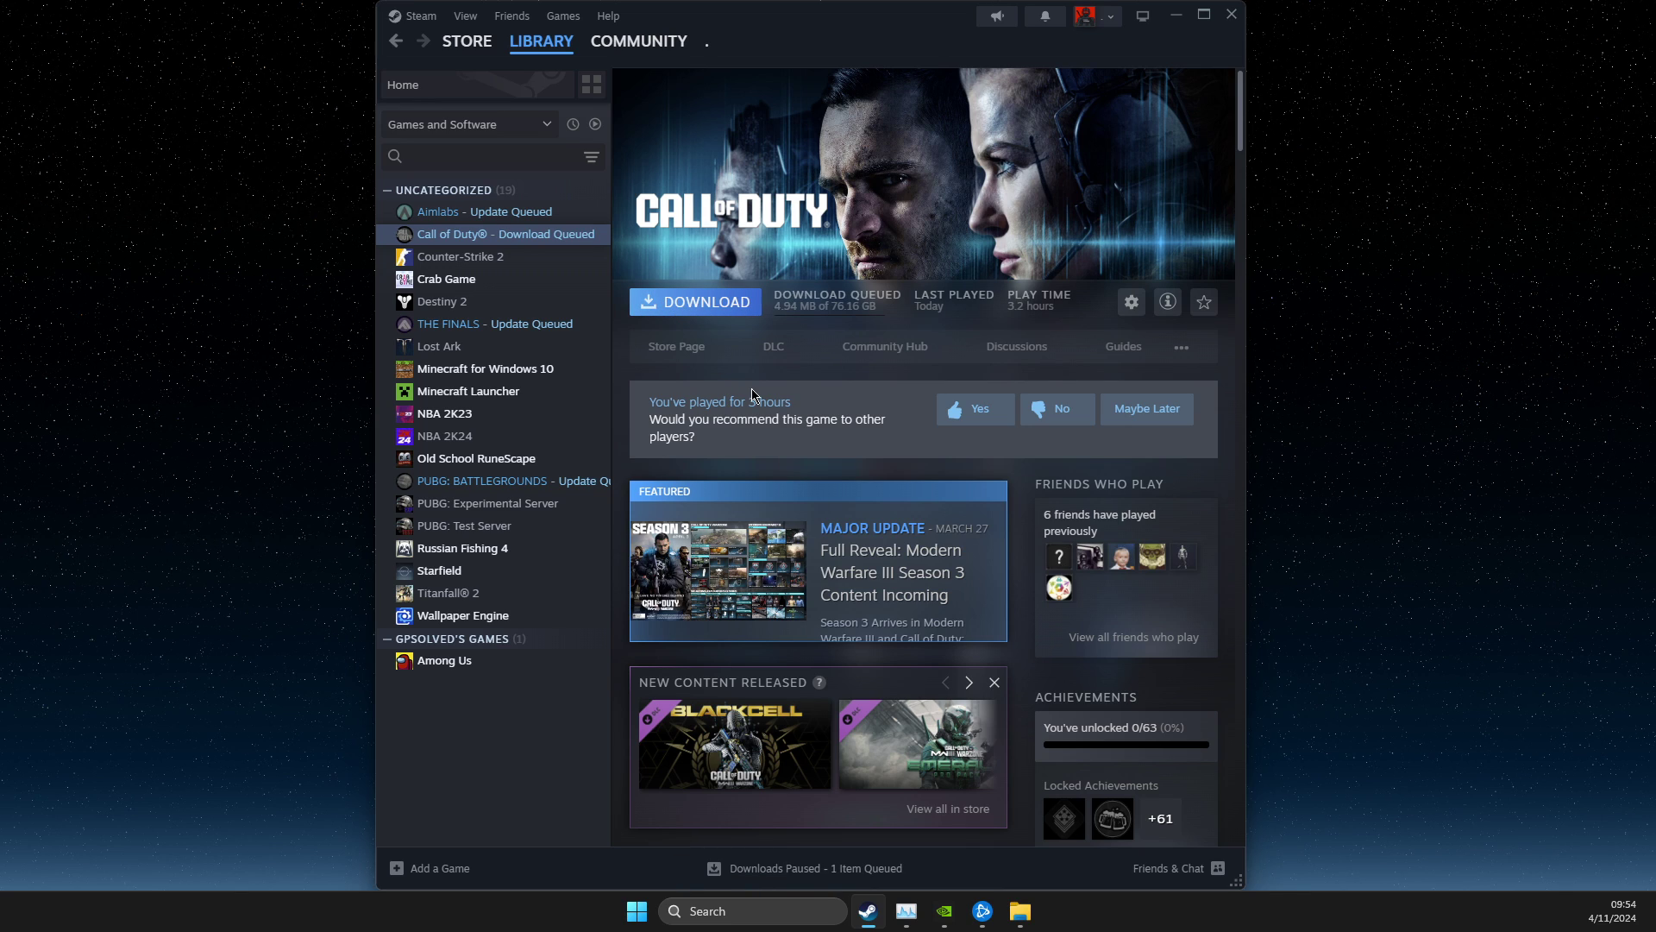
Switch to File Explorer and look through Steam's common folder for the Call of Duty HQ1 and Call of Duty HQ folders
{"action": "left_click", "coordinate": [1022, 916]}
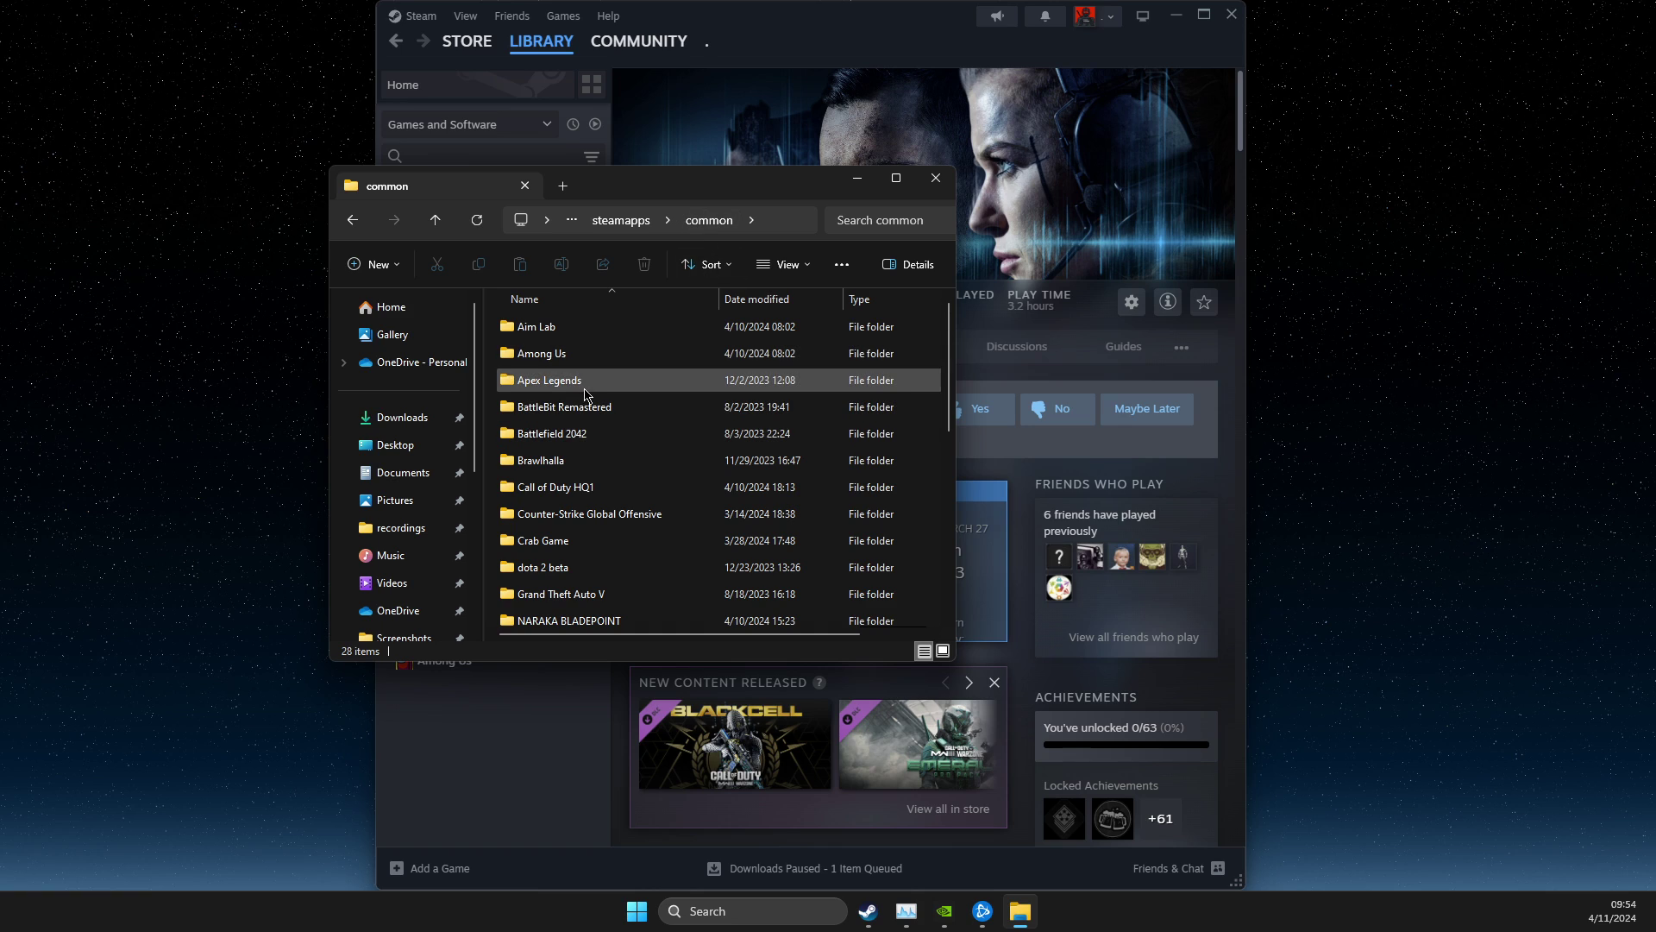
{"action": "scroll", "coordinate": [587, 397], "scroll_direction": "down", "scroll_amount": 4}
{"action": "scroll", "coordinate": [616, 422], "scroll_direction": "up", "scroll_amount": 2}
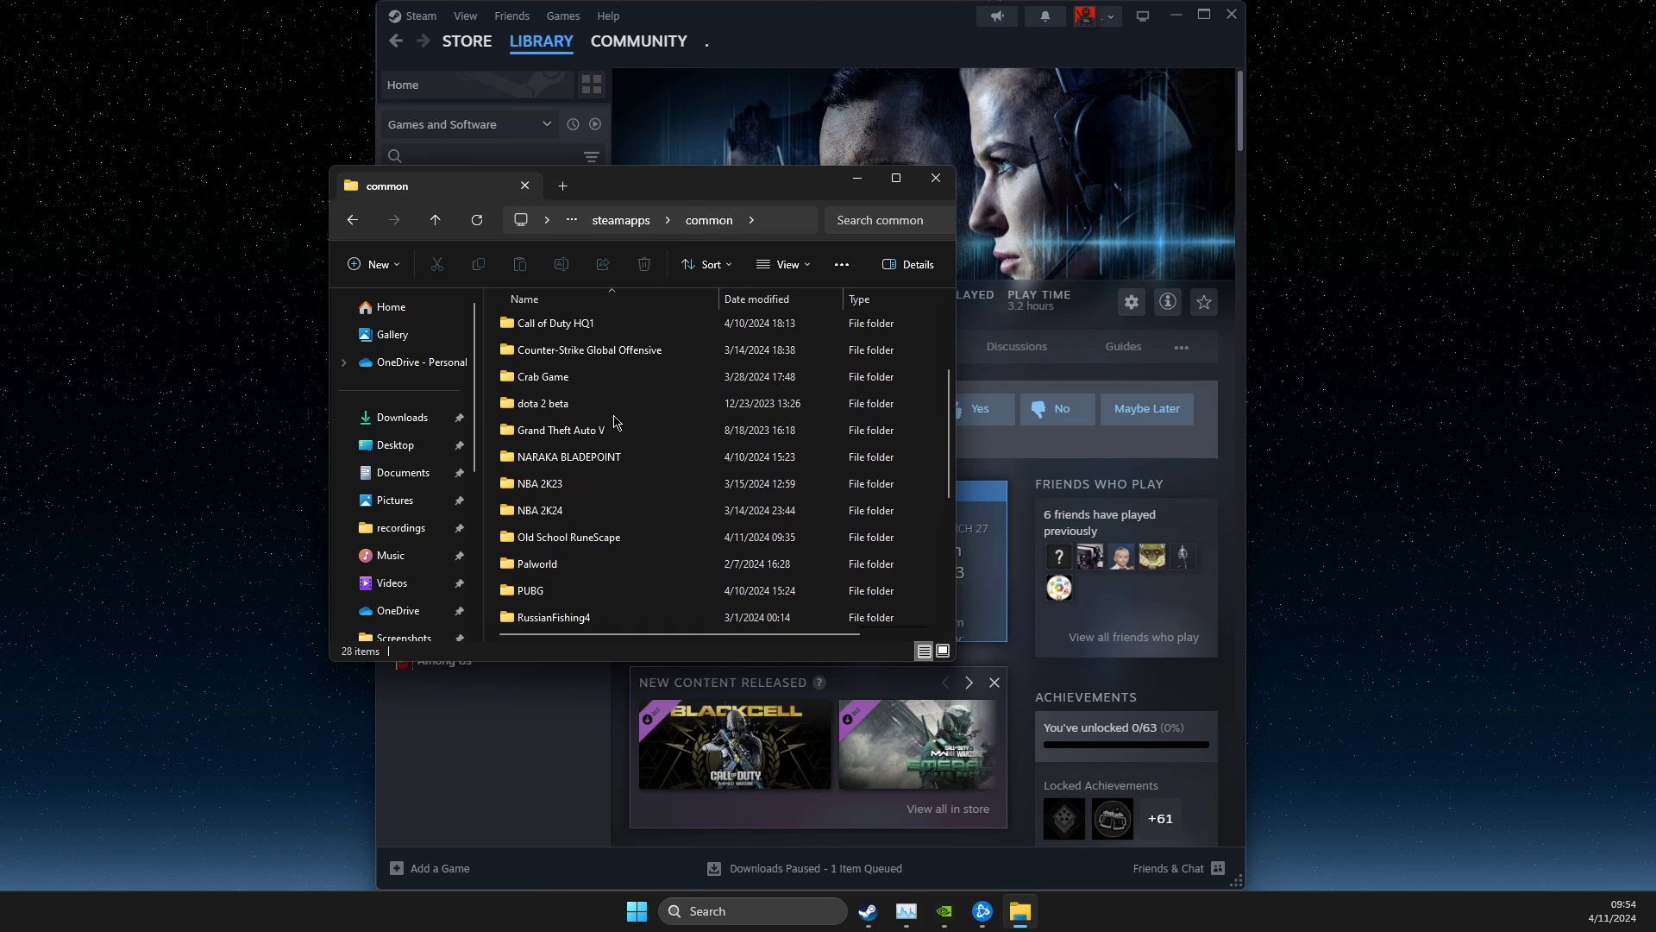
{"action": "scroll", "coordinate": [615, 422], "scroll_direction": "up", "scroll_amount": 2}
{"action": "left_click", "coordinate": [618, 491]}
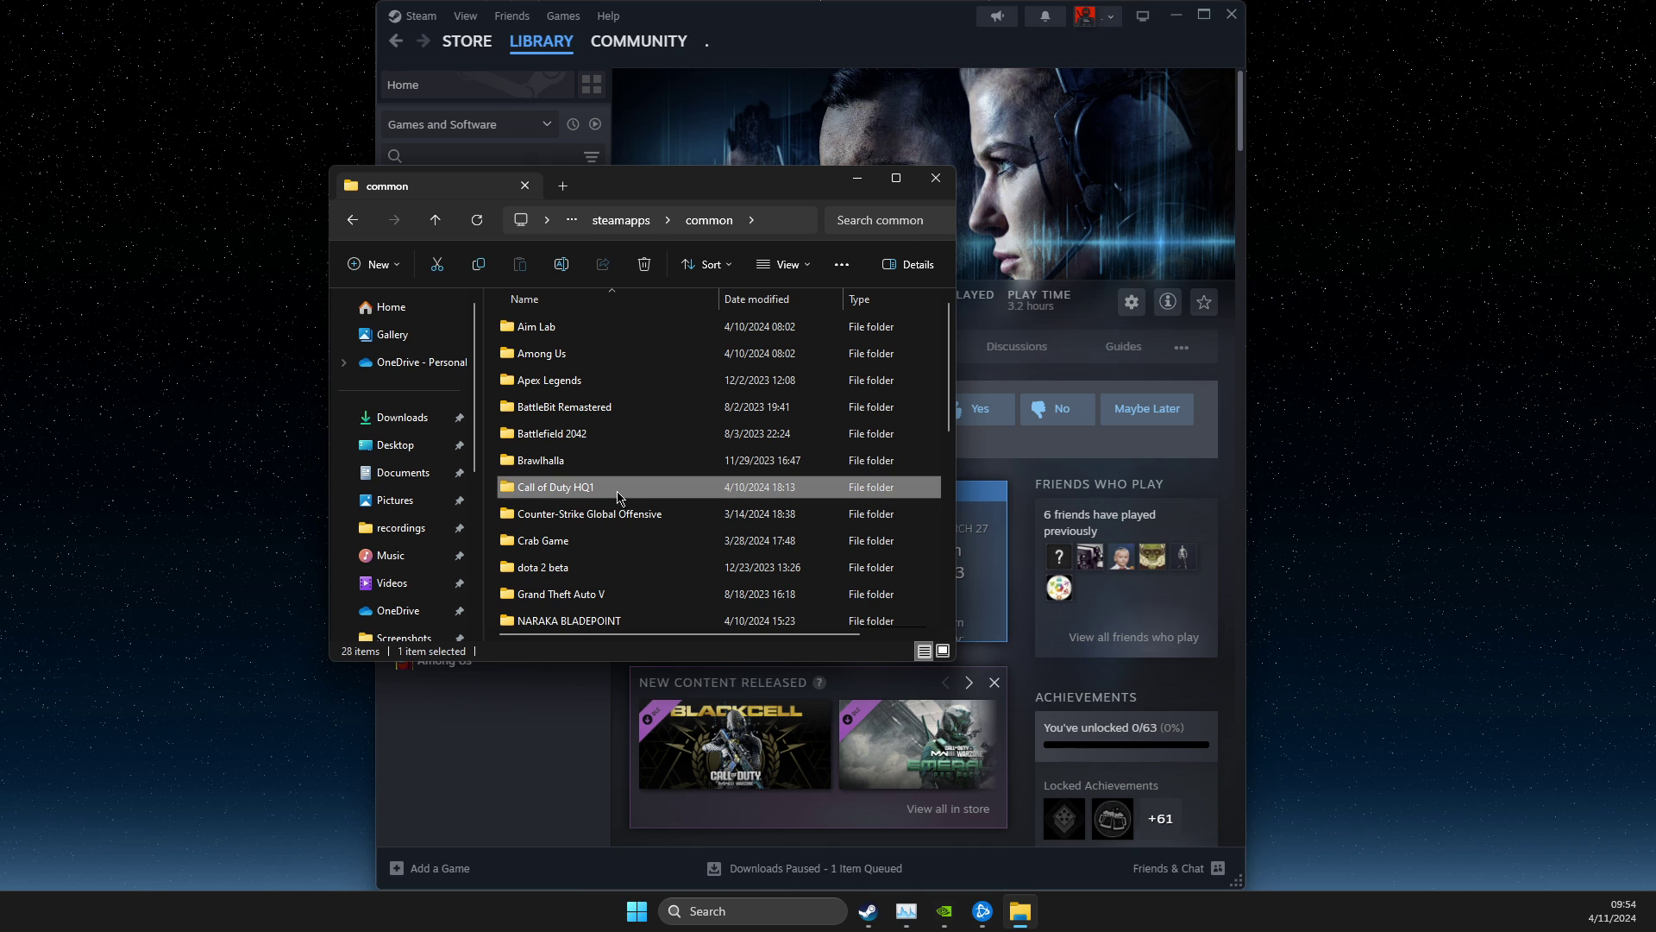
{"action": "scroll", "coordinate": [625, 498], "scroll_direction": "down", "scroll_amount": 2}
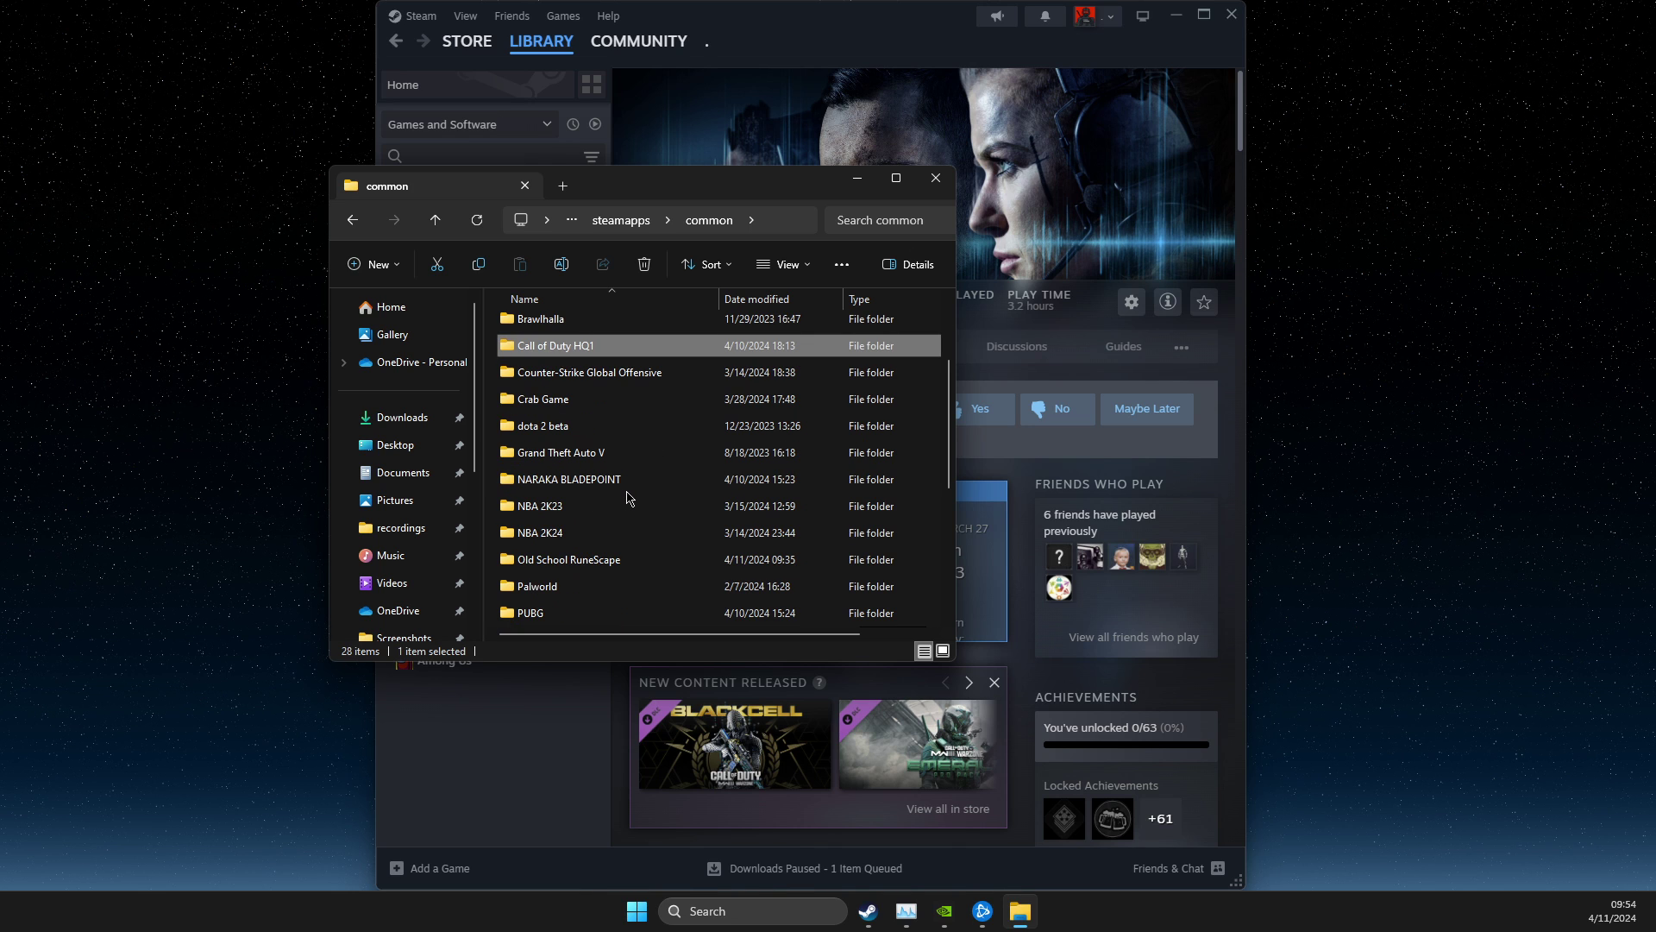
{"action": "scroll", "coordinate": [628, 498], "scroll_direction": "down", "scroll_amount": 5}
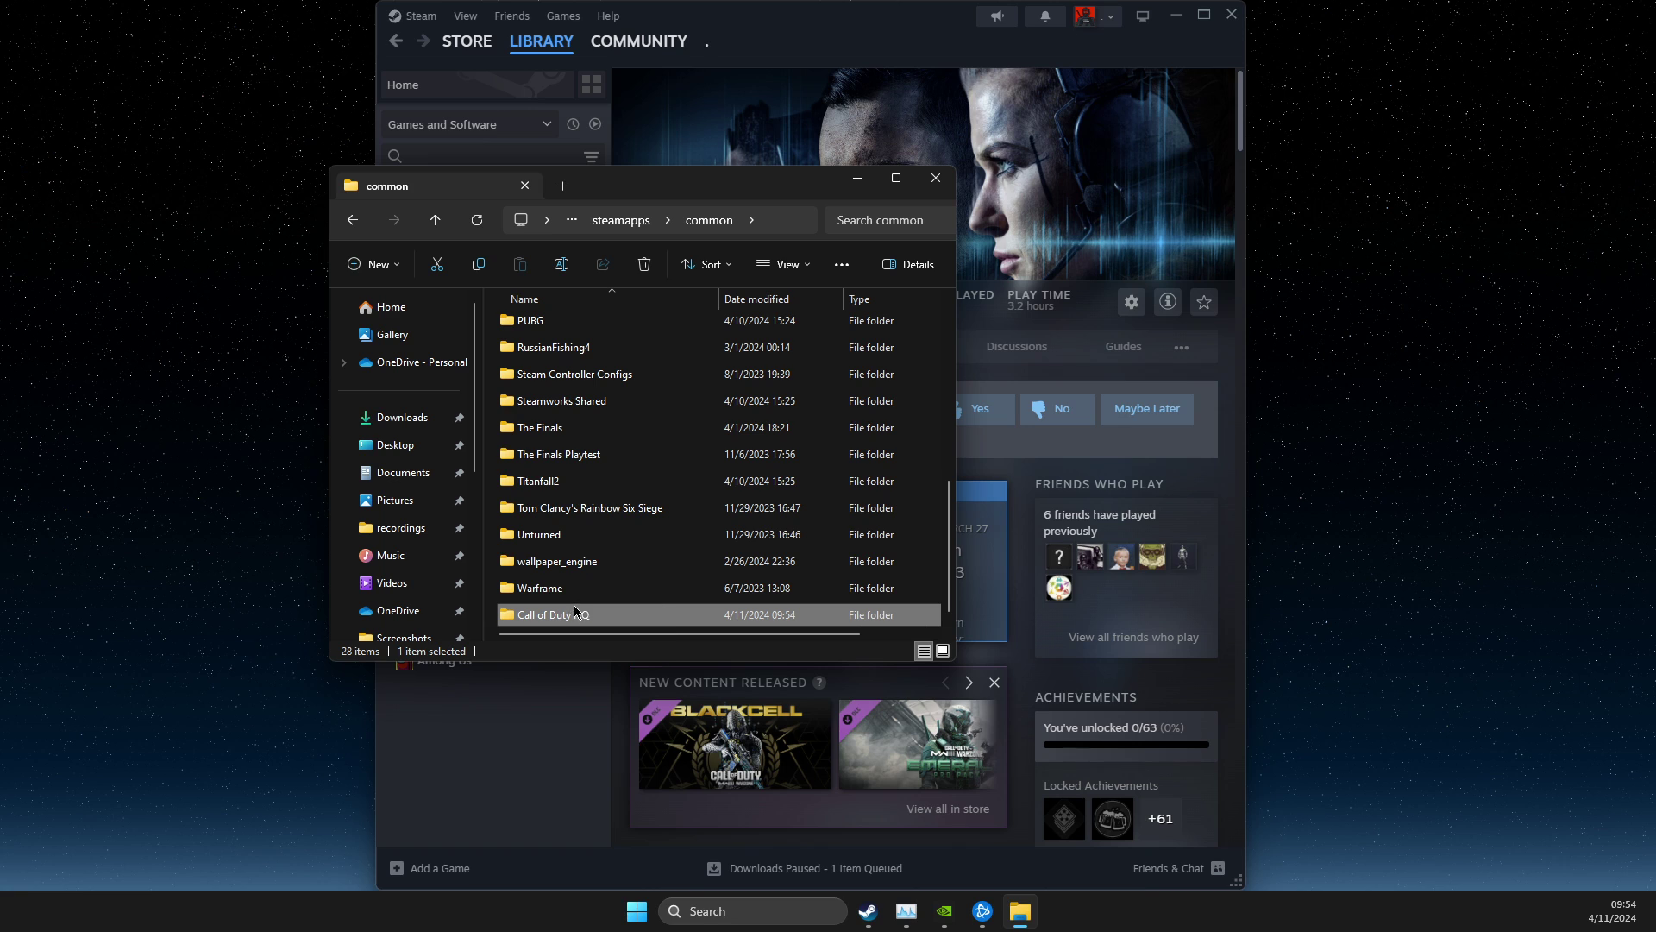
{"action": "scroll", "coordinate": [584, 619], "scroll_direction": "up", "scroll_amount": 5}
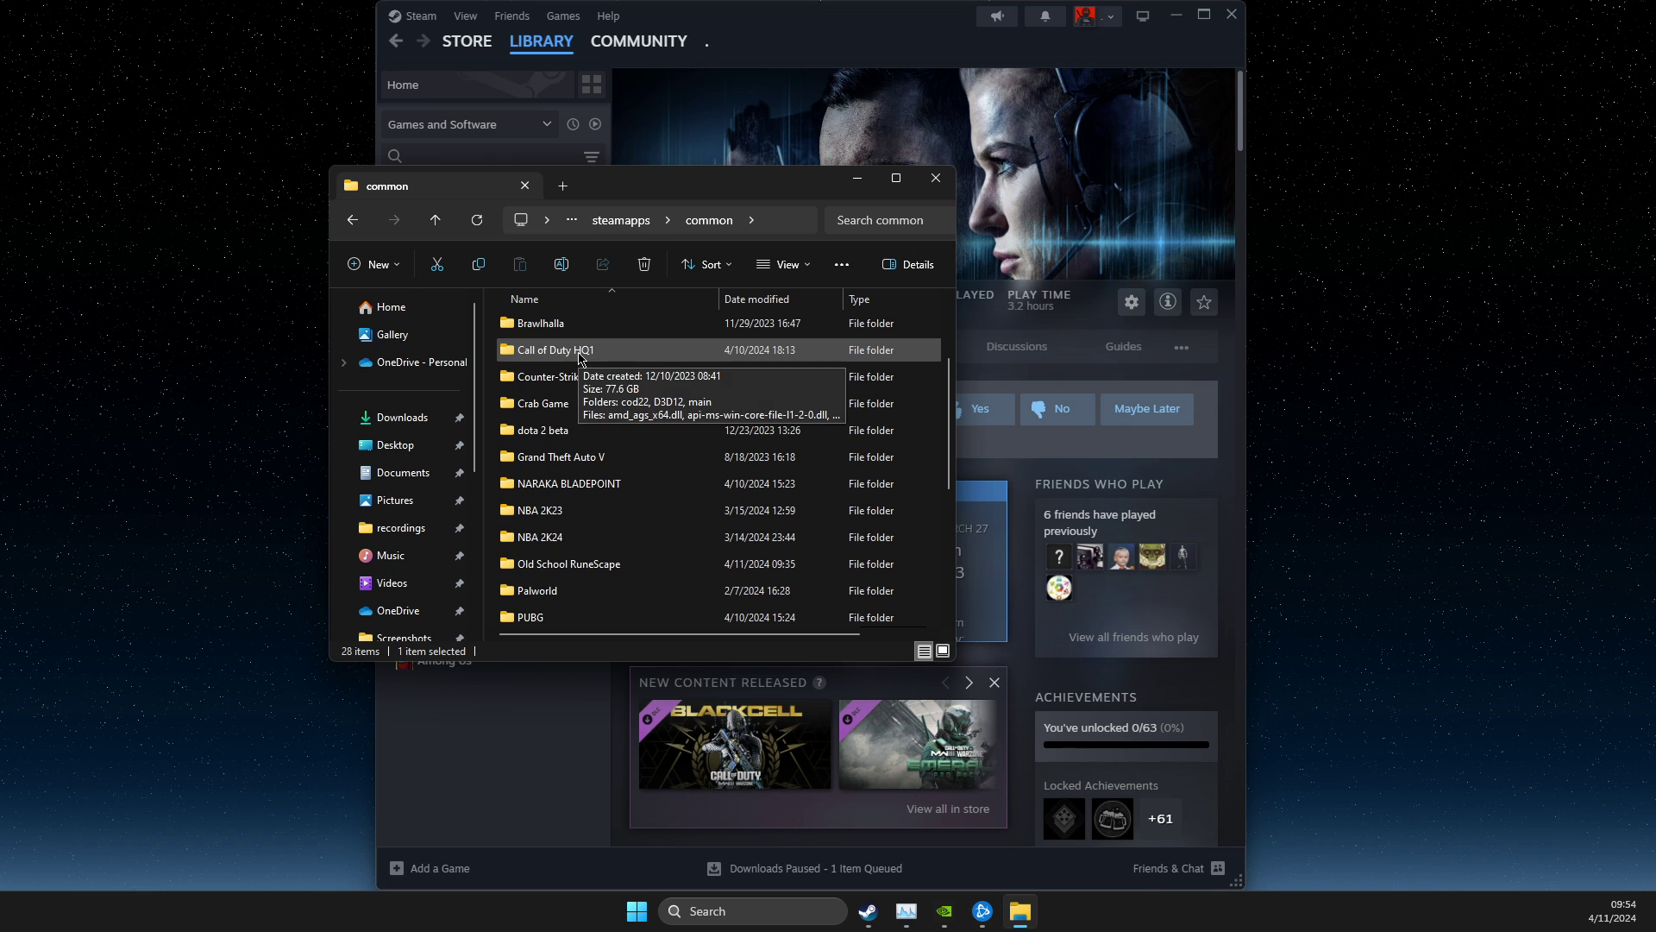
{"action": "scroll", "coordinate": [578, 370], "scroll_direction": "down", "scroll_amount": 4}
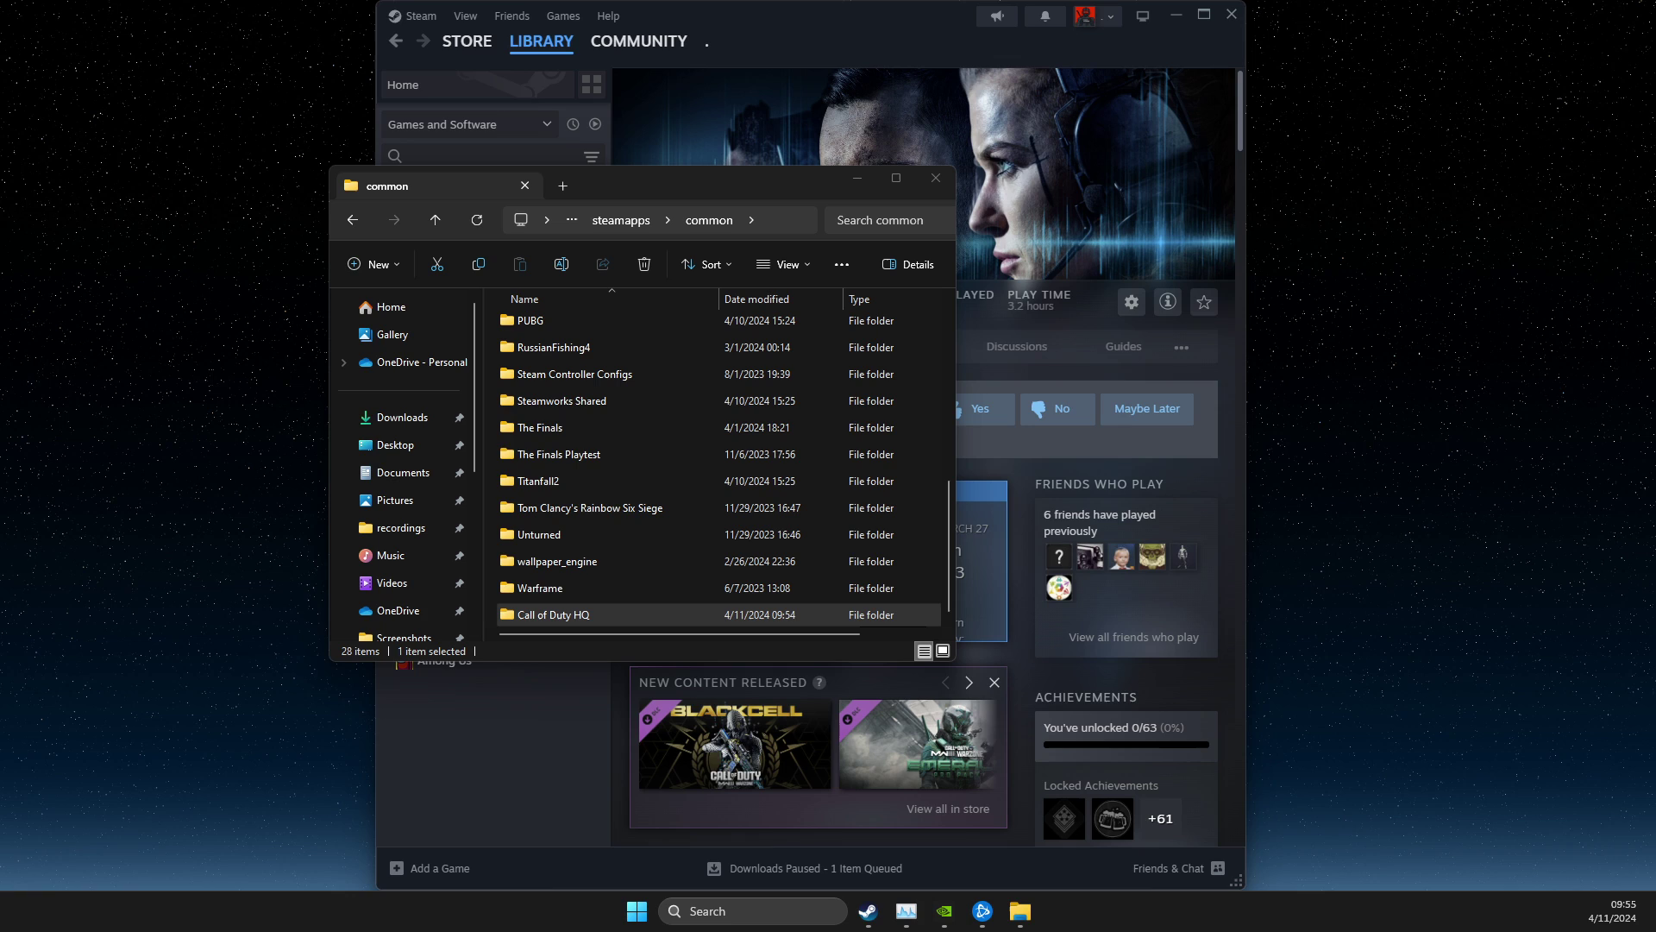
{"action": "scroll", "coordinate": [646, 447], "scroll_direction": "up", "scroll_amount": 1}
{"action": "scroll", "coordinate": [647, 445], "scroll_direction": "up", "scroll_amount": 5}
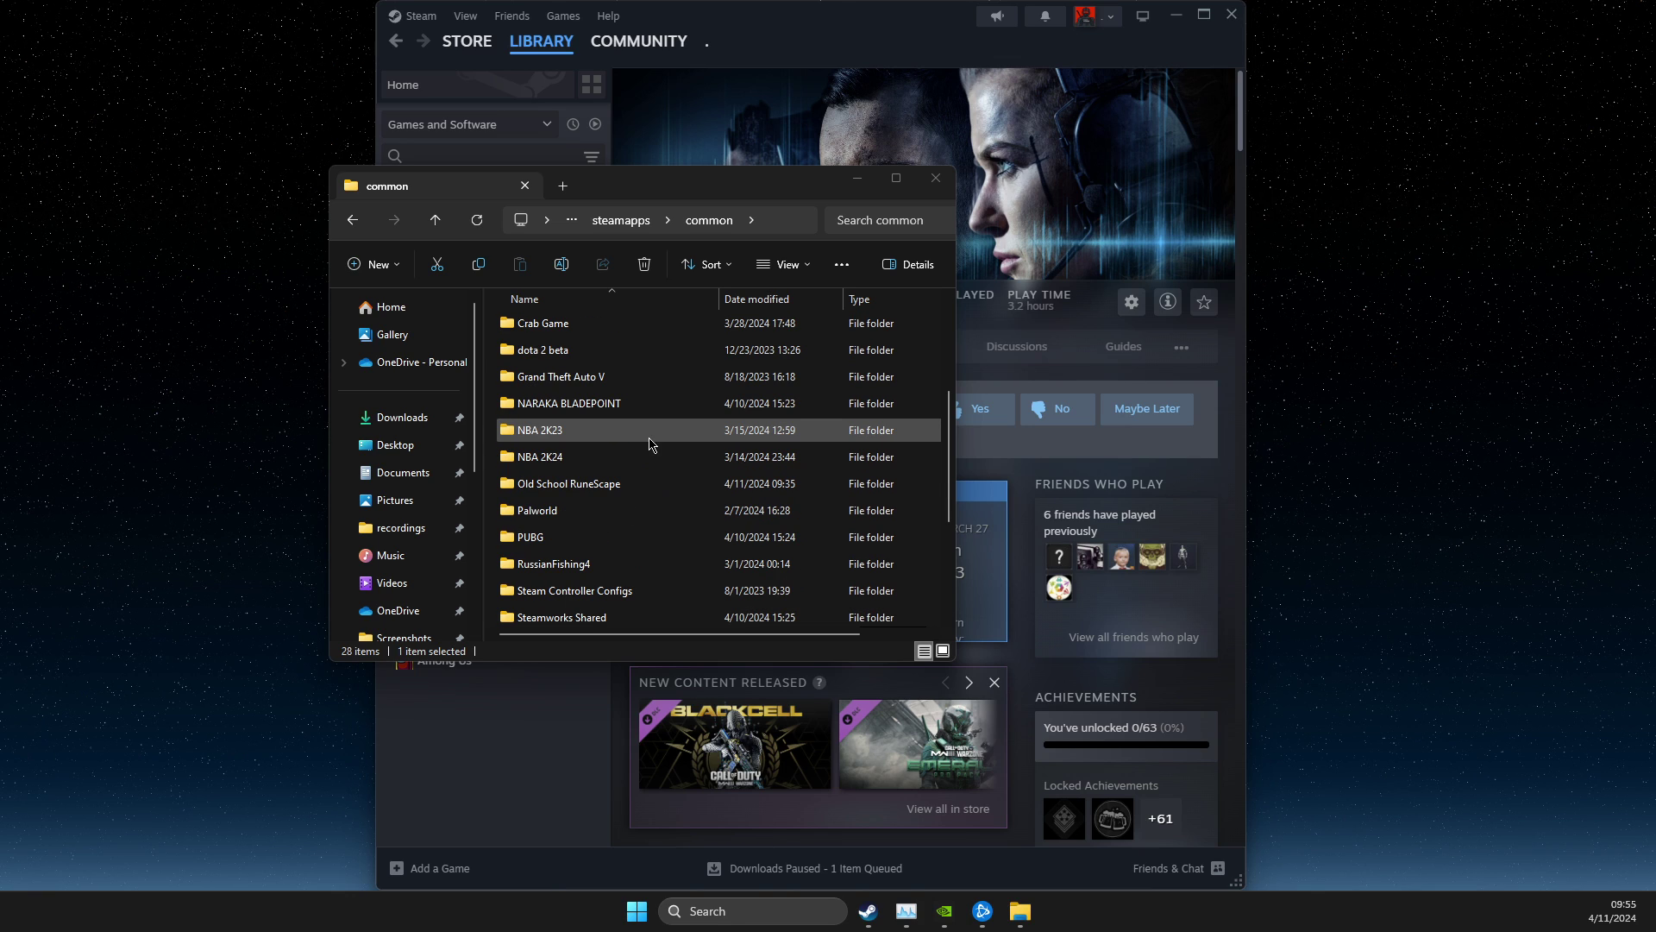
Move all files and folders from Call of Duty HQ1 into the Call of Duty HQ folder
{"action": "double_click", "coordinate": [615, 429]}
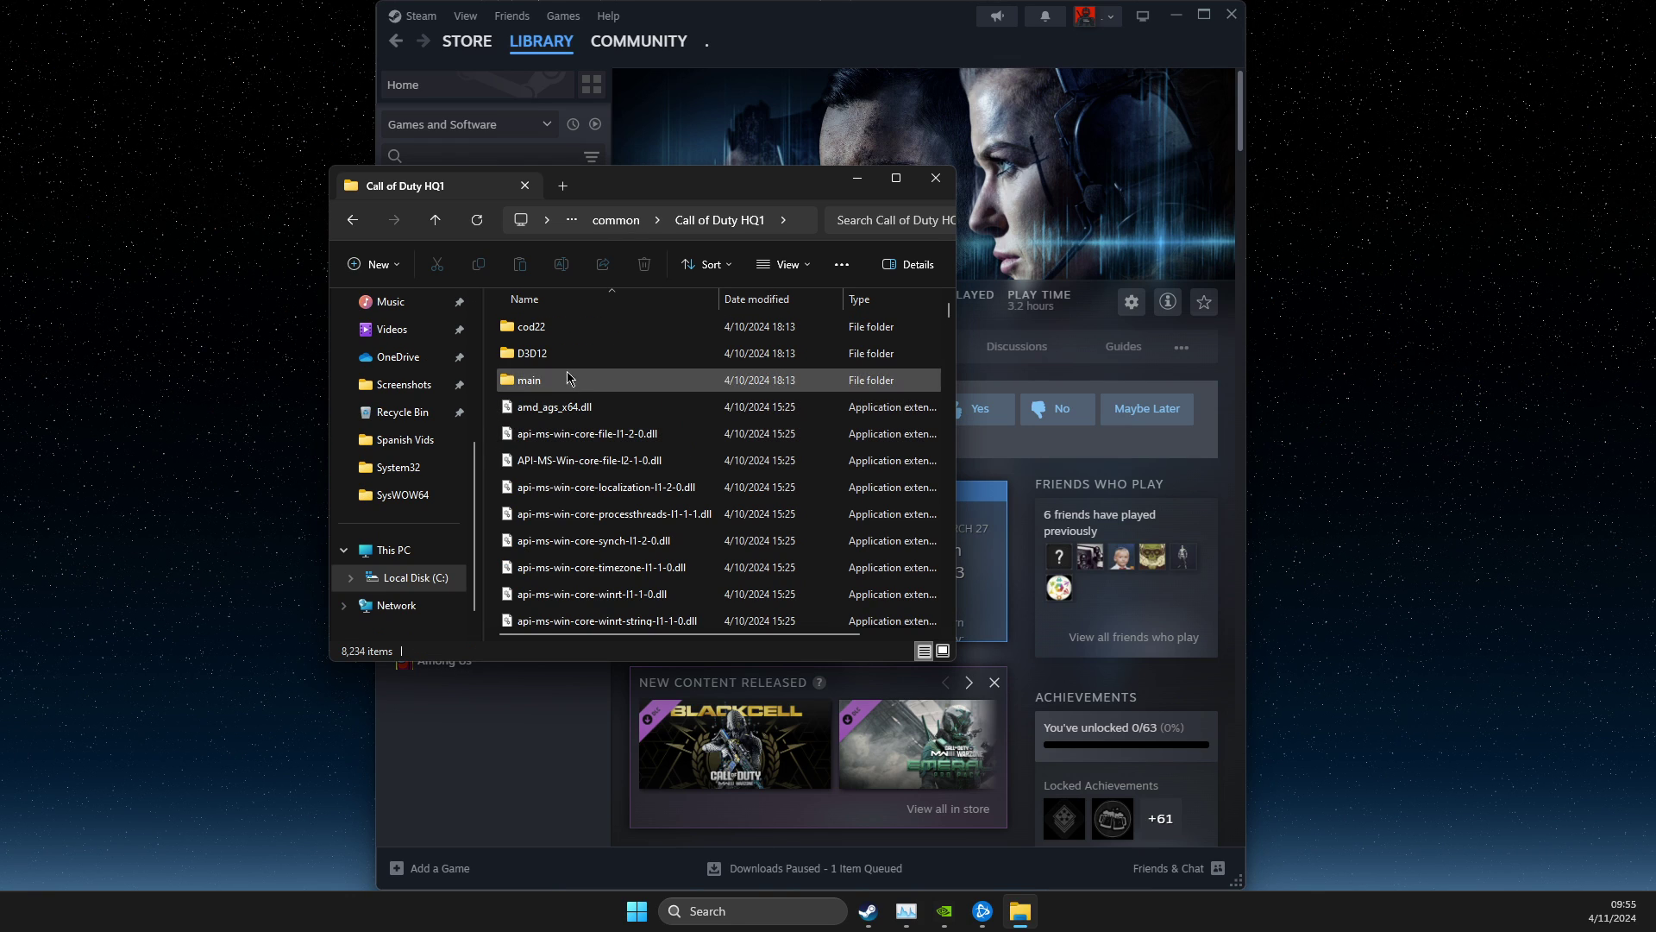
{"action": "key", "text": "ctrl+a"}
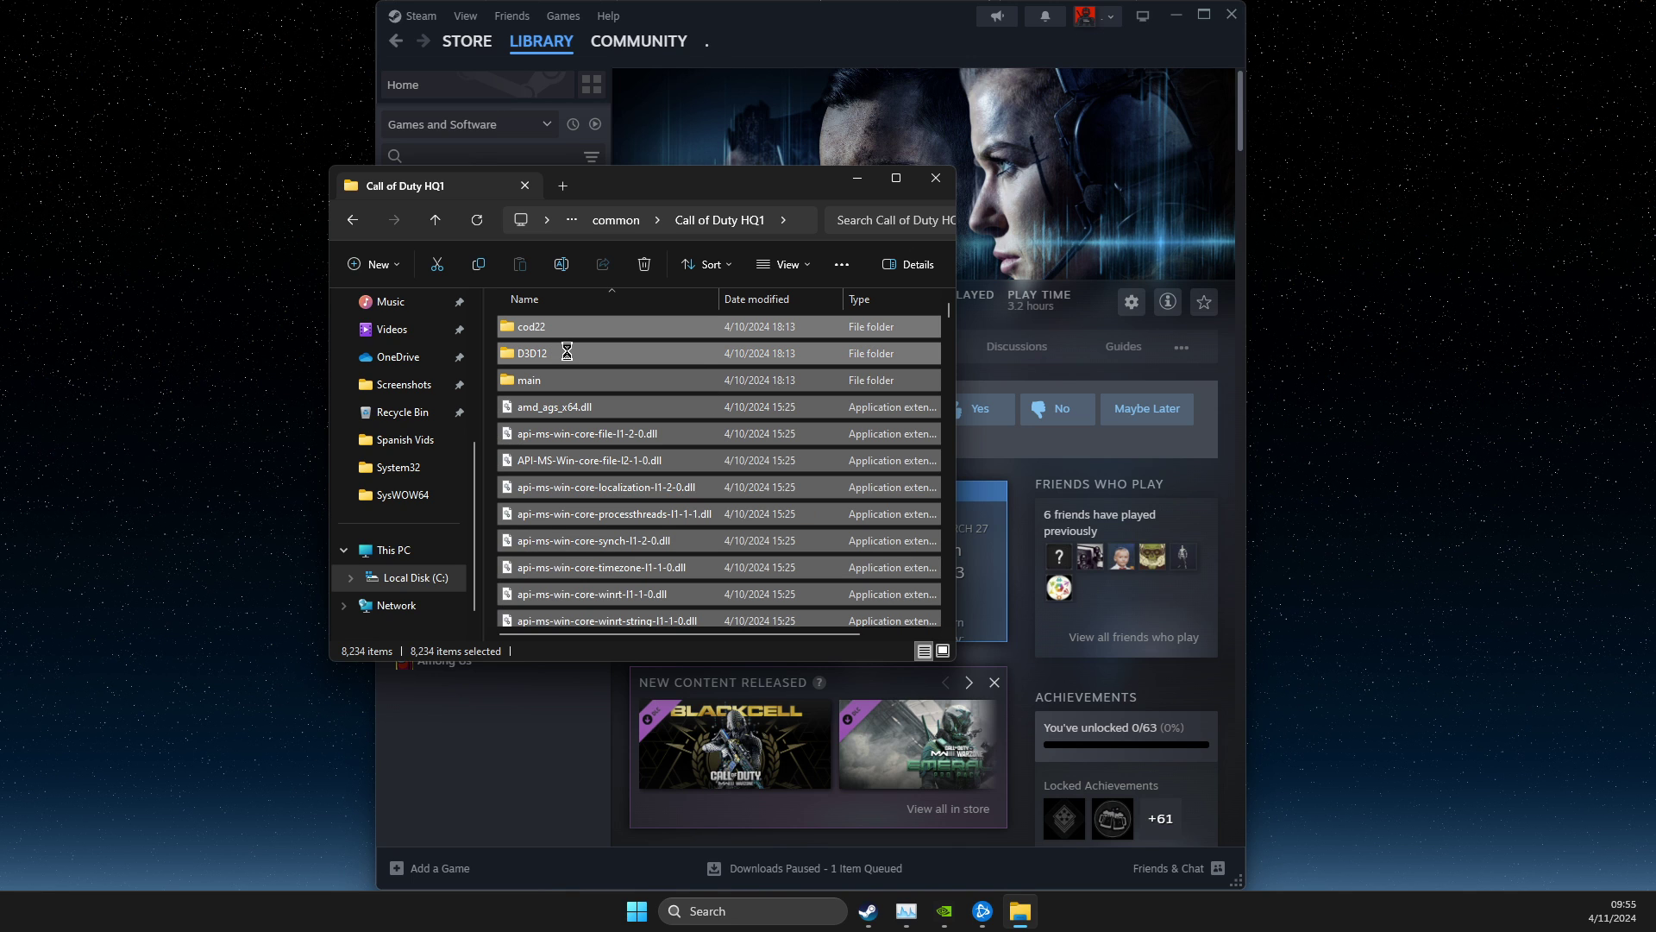
{"action": "key", "text": "ctrl+x"}
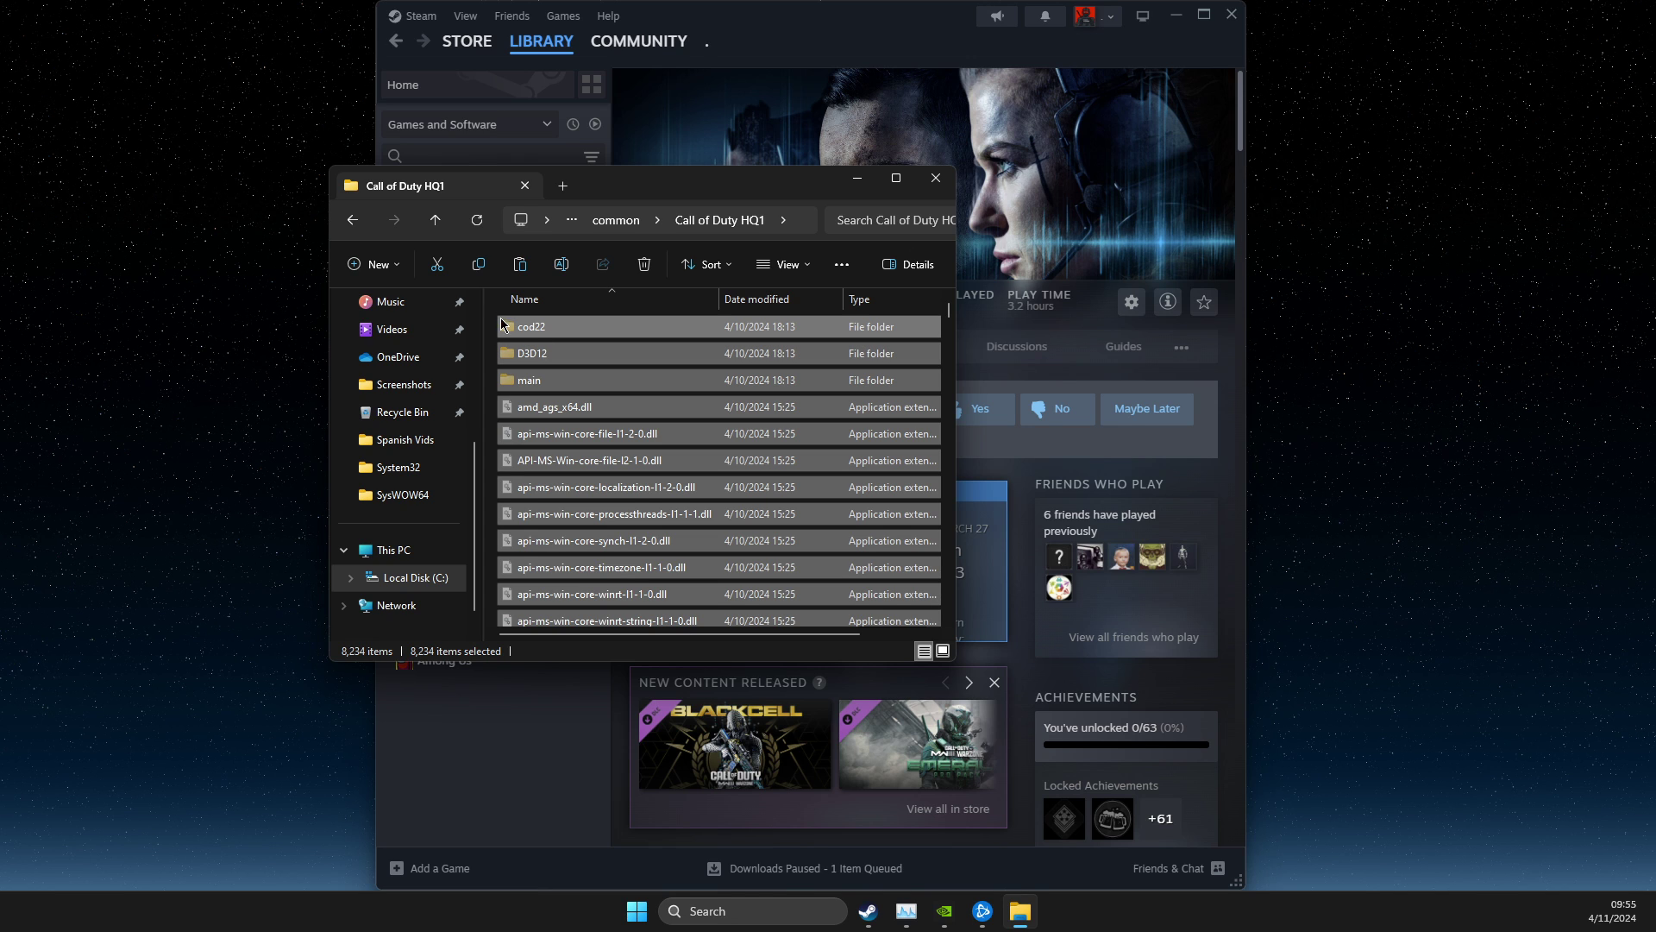
{"action": "left_click", "coordinate": [353, 226]}
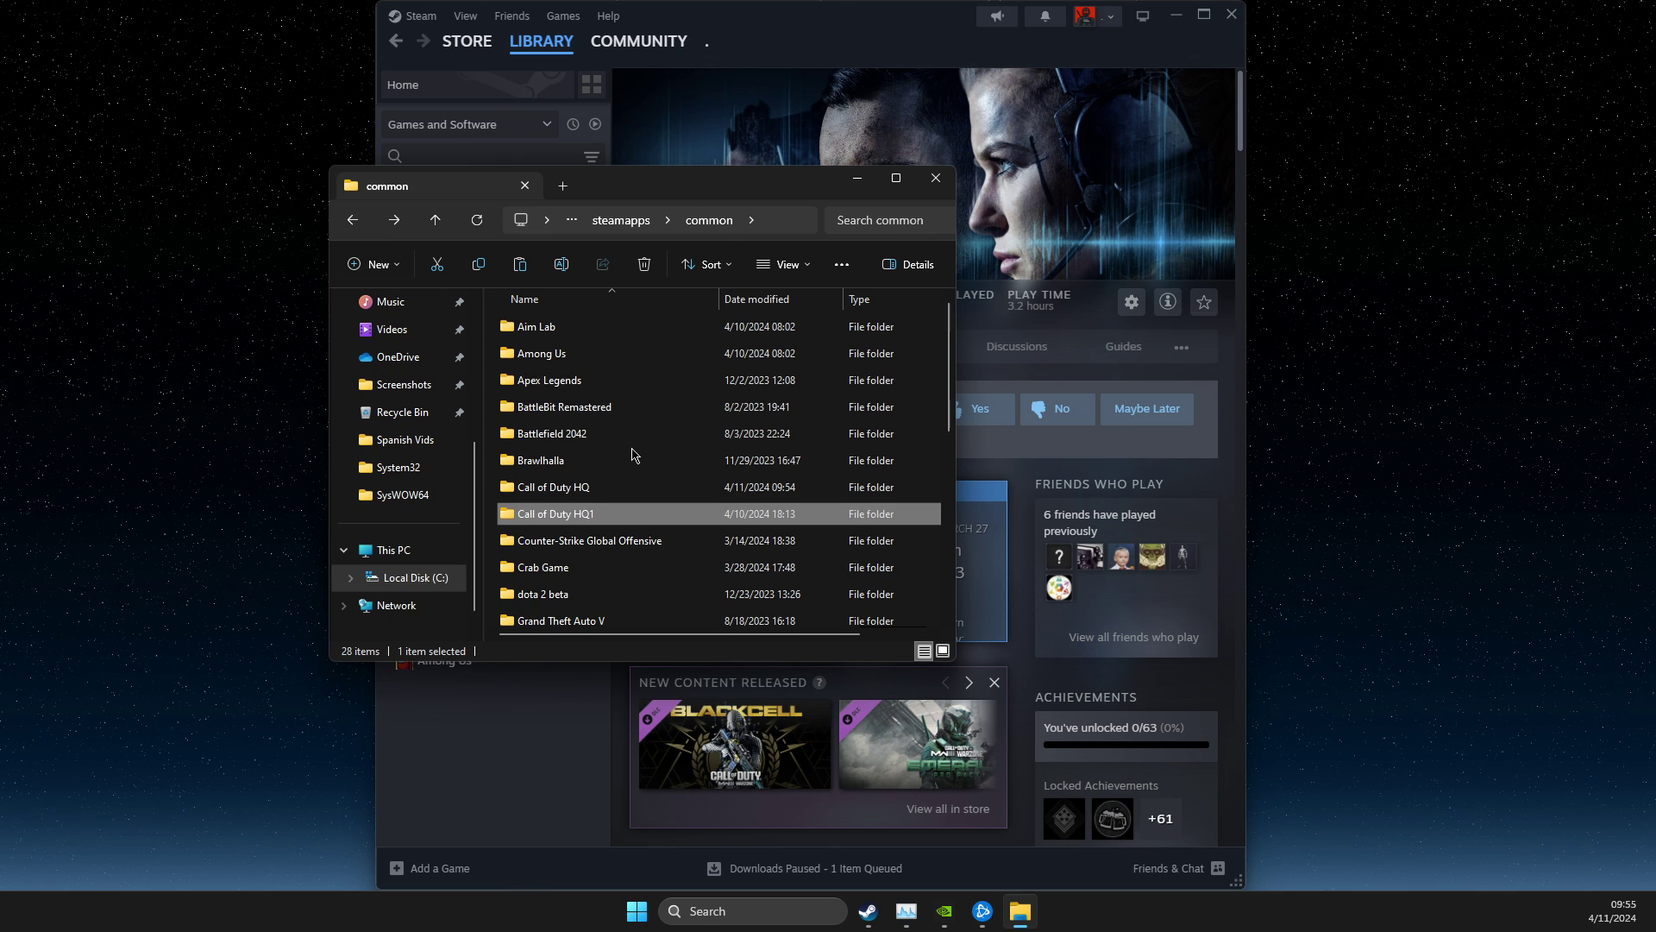
{"action": "double_click", "coordinate": [561, 489]}
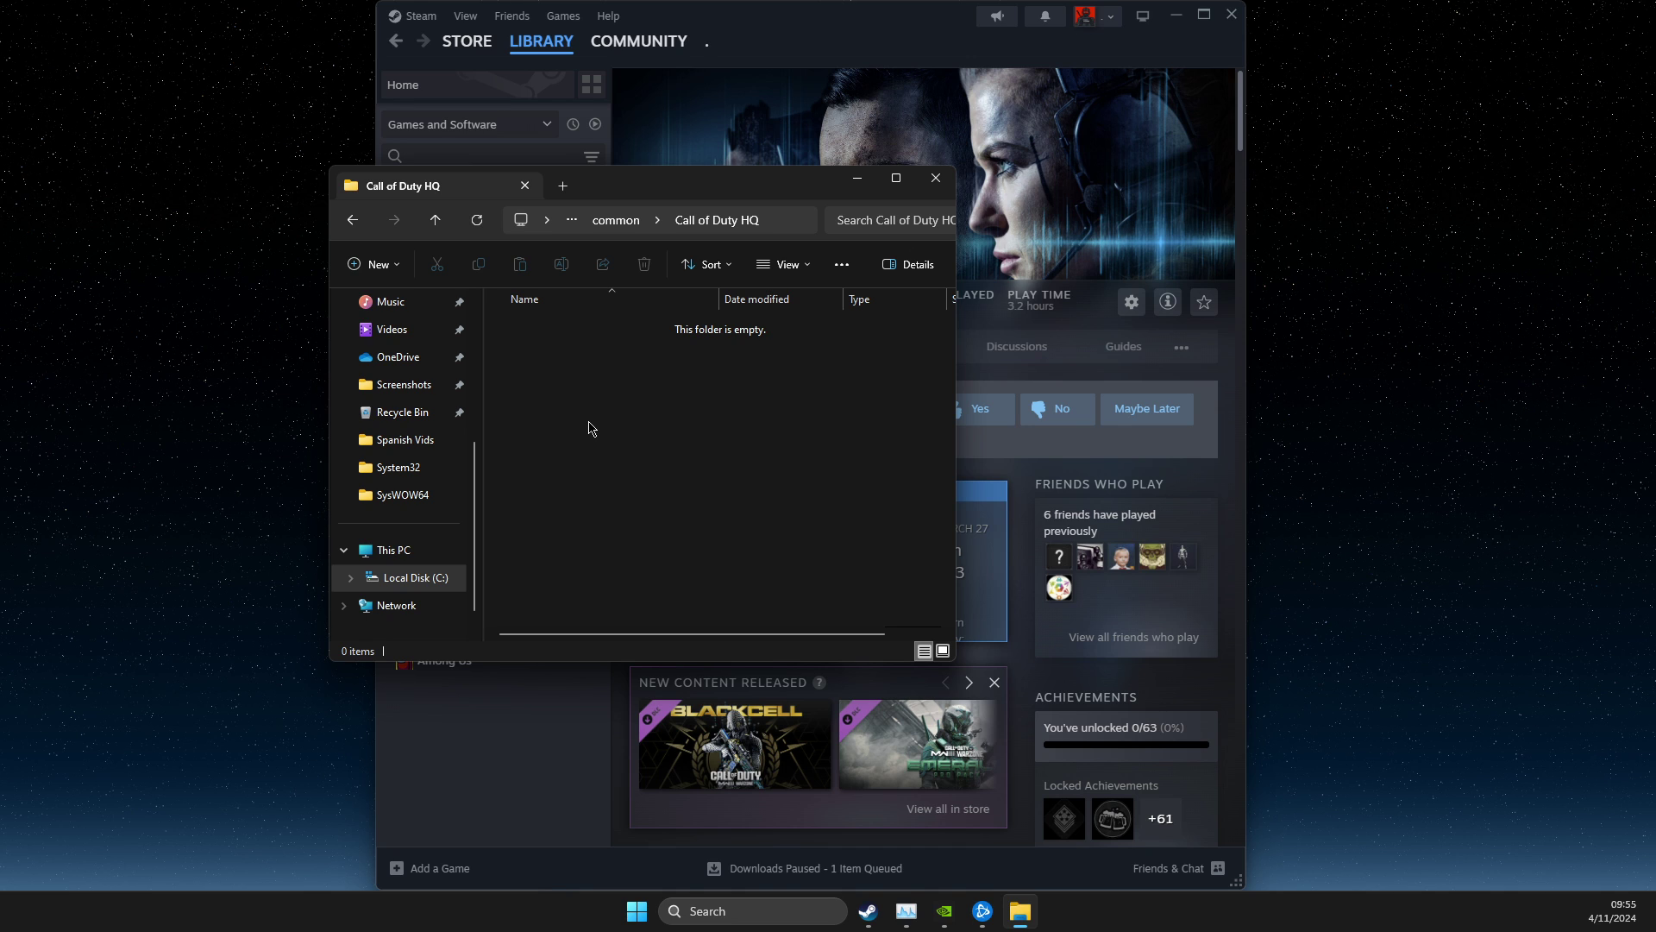
{"action": "key", "text": "ctrl+v"}
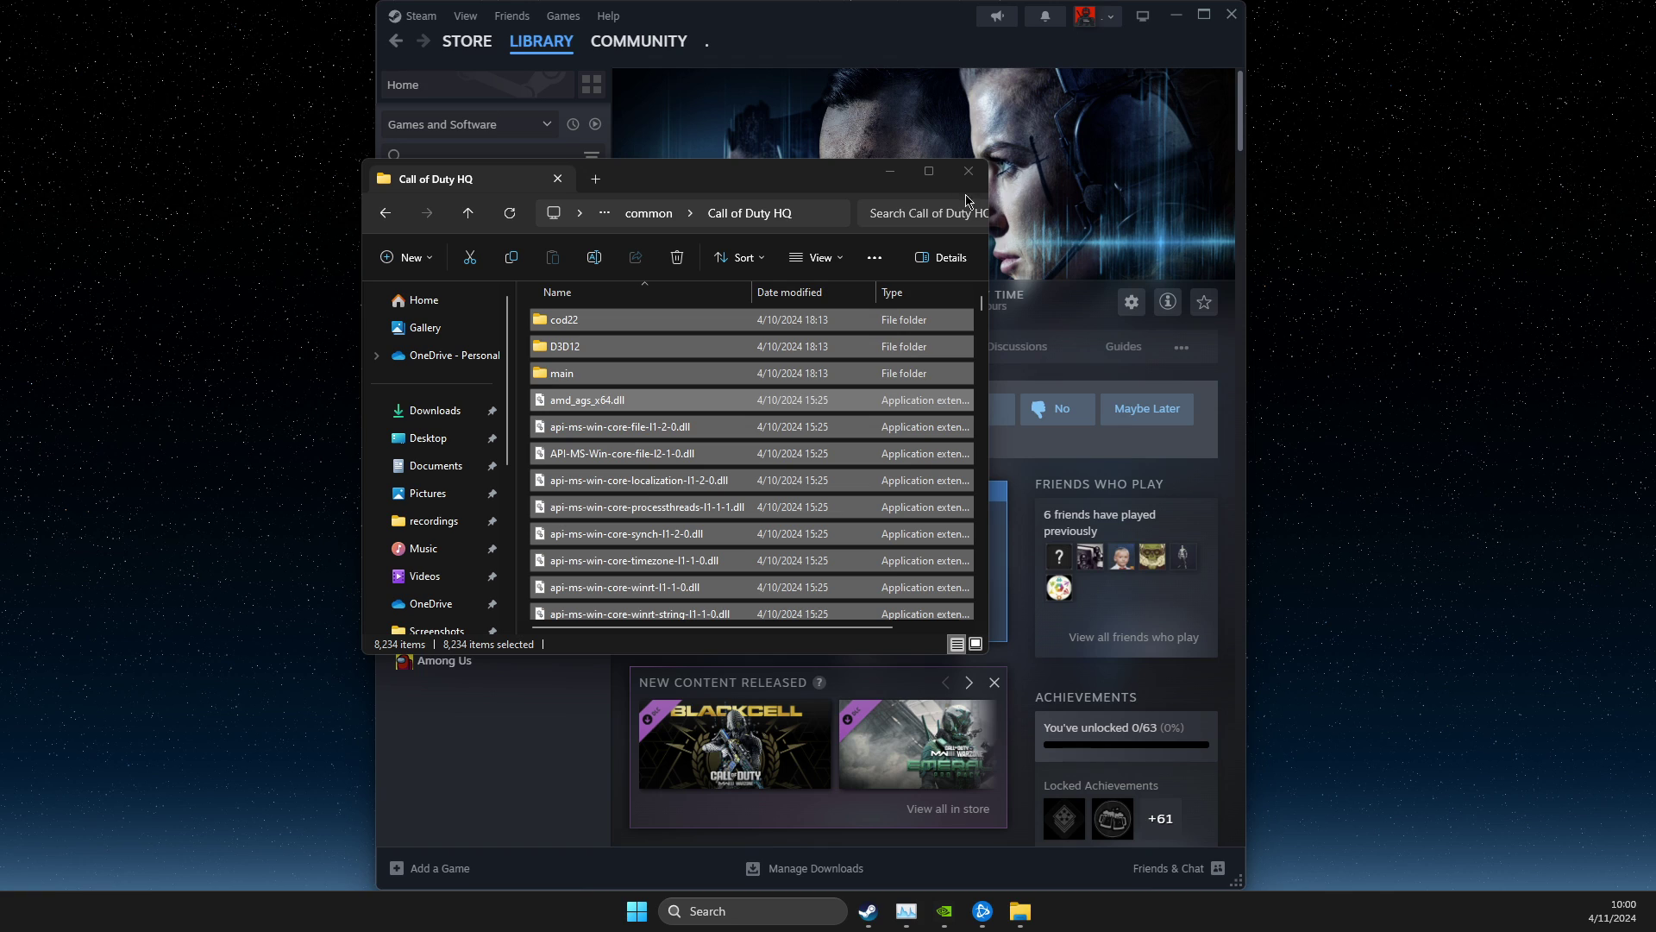
Minimize File Explorer and install Call of Duty in Steam on Local Drive (C:)
{"action": "left_click", "coordinate": [891, 174]}
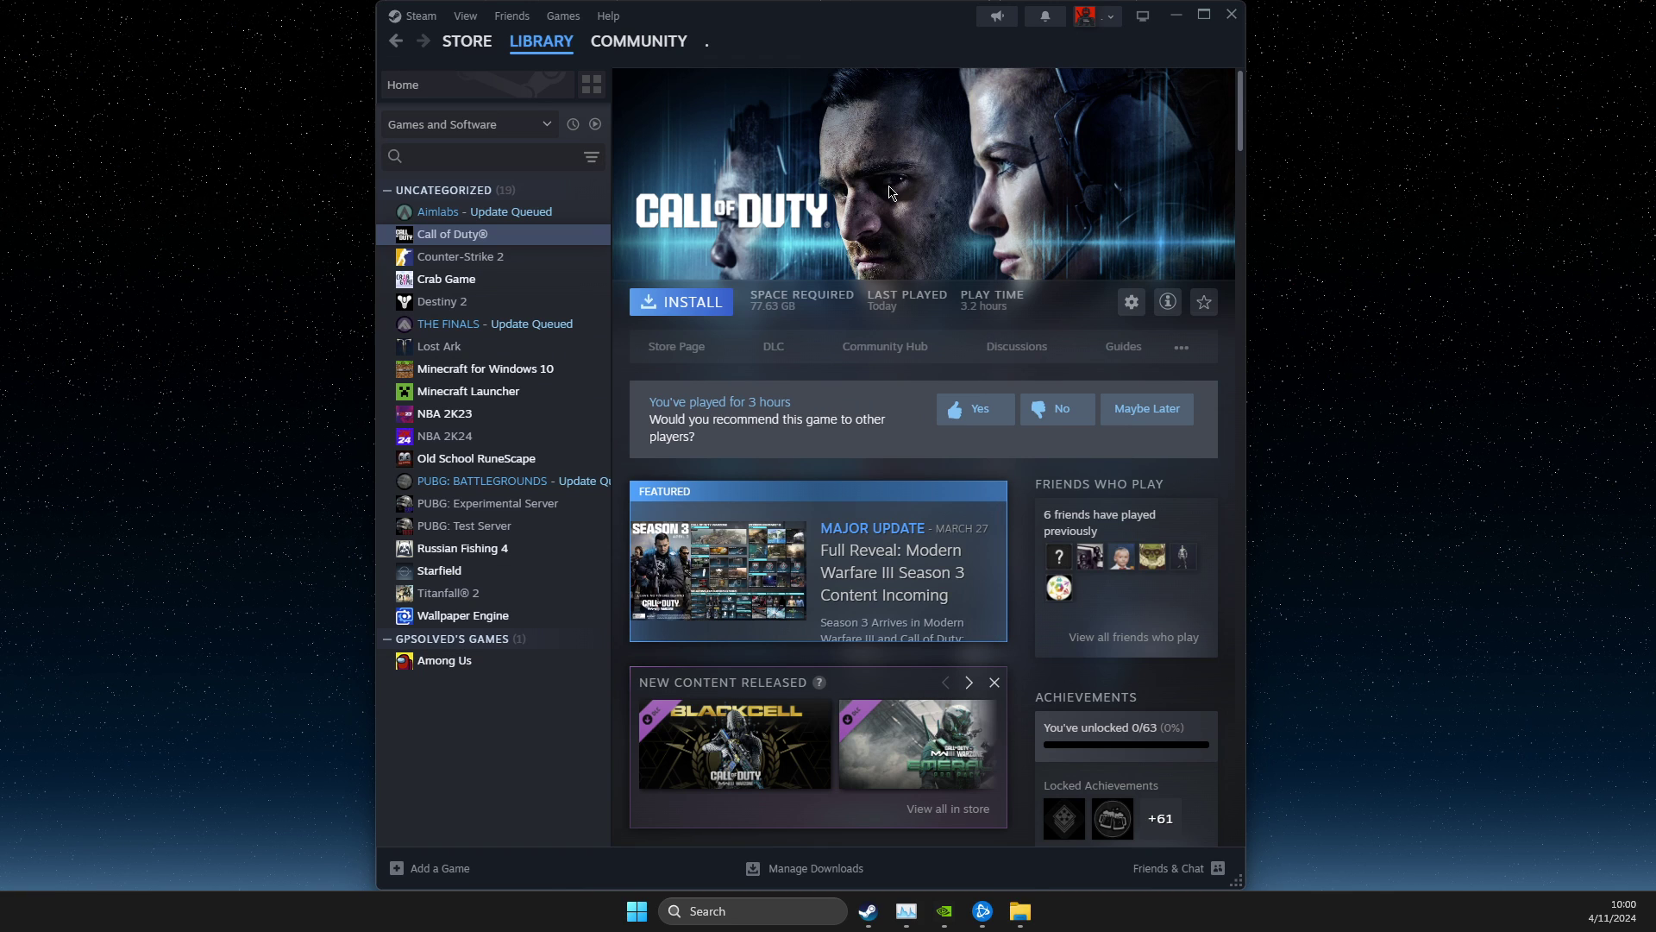
{"action": "left_click", "coordinate": [685, 309]}
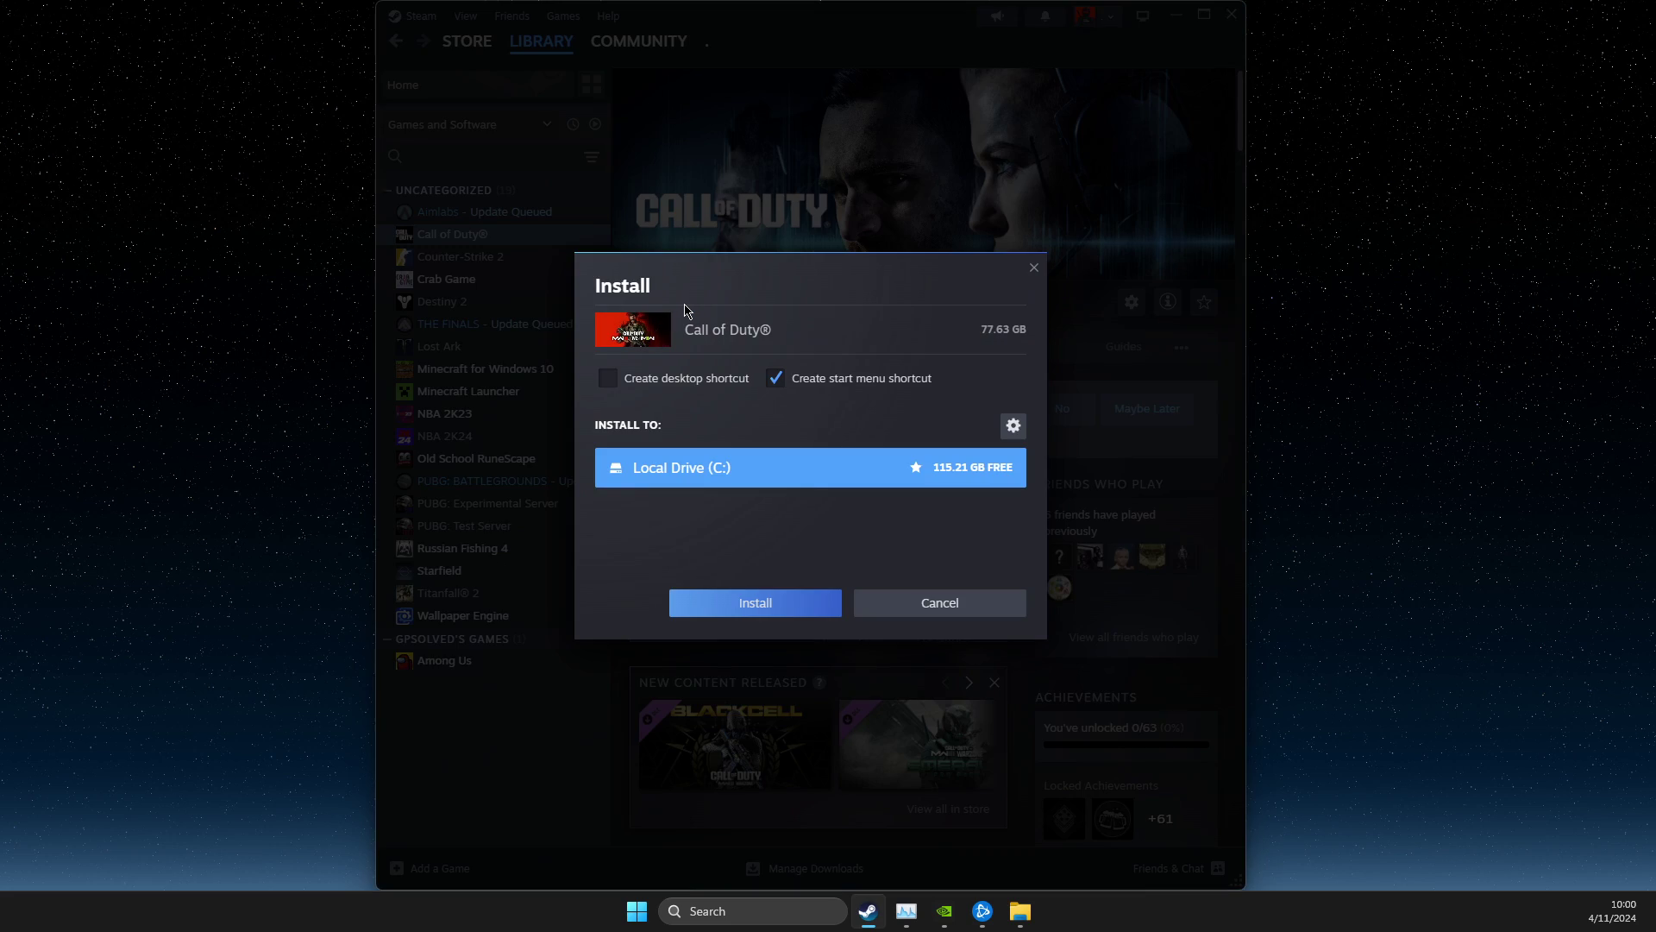
{"action": "left_click", "coordinate": [762, 605]}
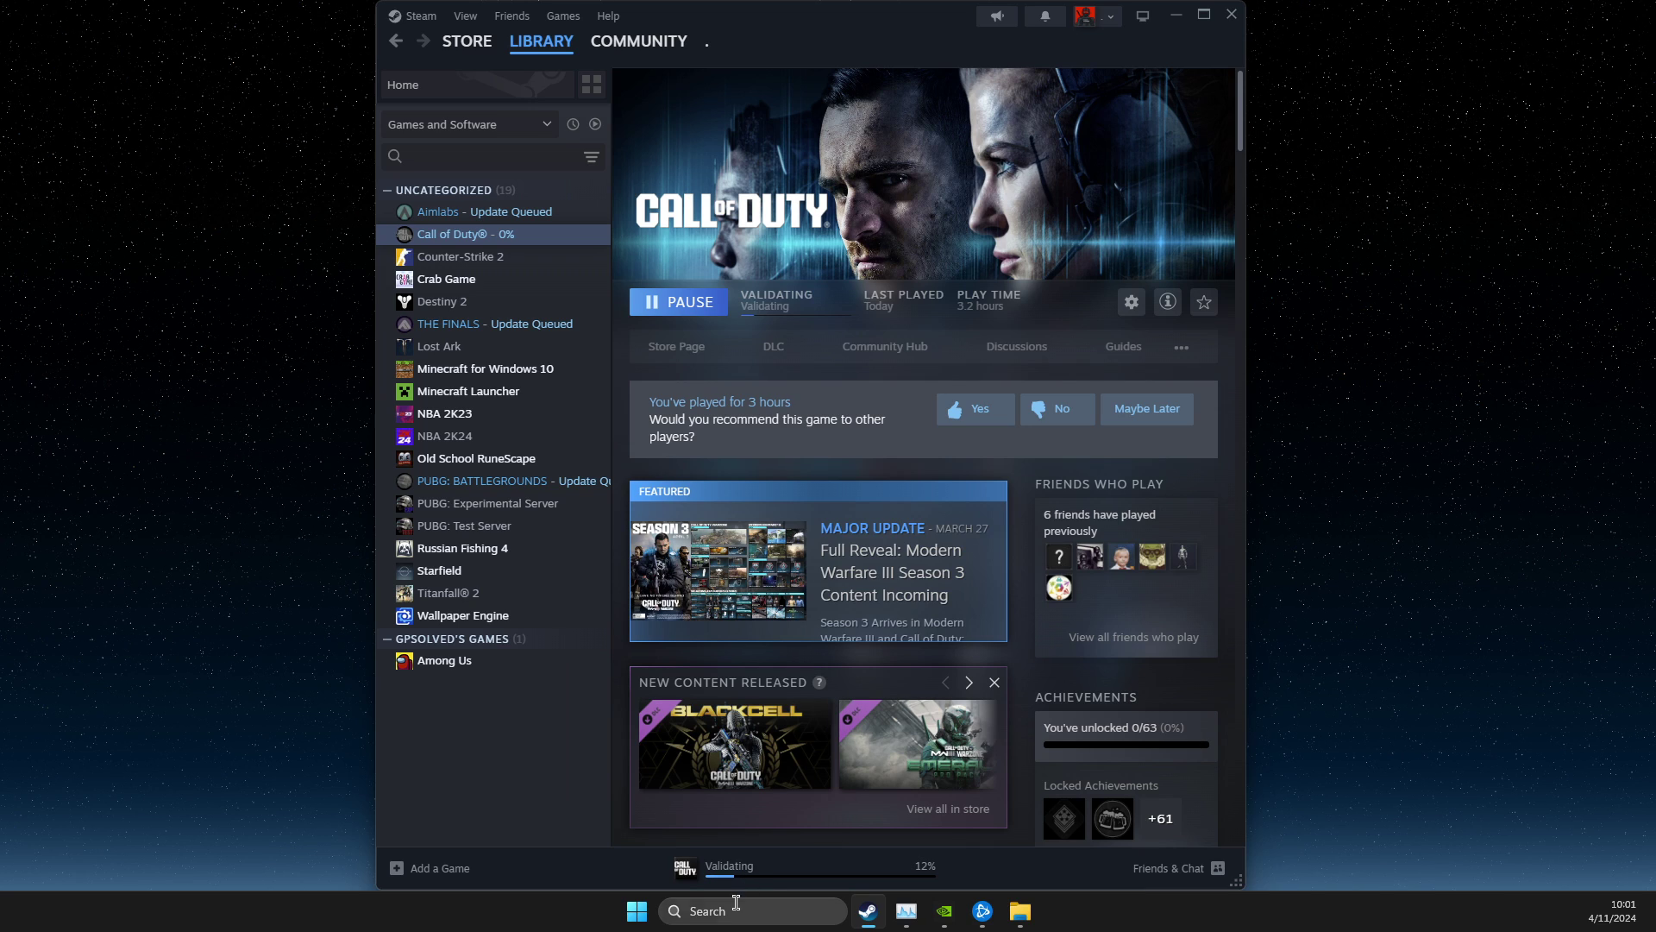
Minimize Steam, find the Documents folder through Windows search, and open its Call of Duty folder
{"action": "left_click", "coordinate": [1175, 15]}
{"action": "left_click", "coordinate": [734, 902]}
{"action": "type", "text": "documen"}
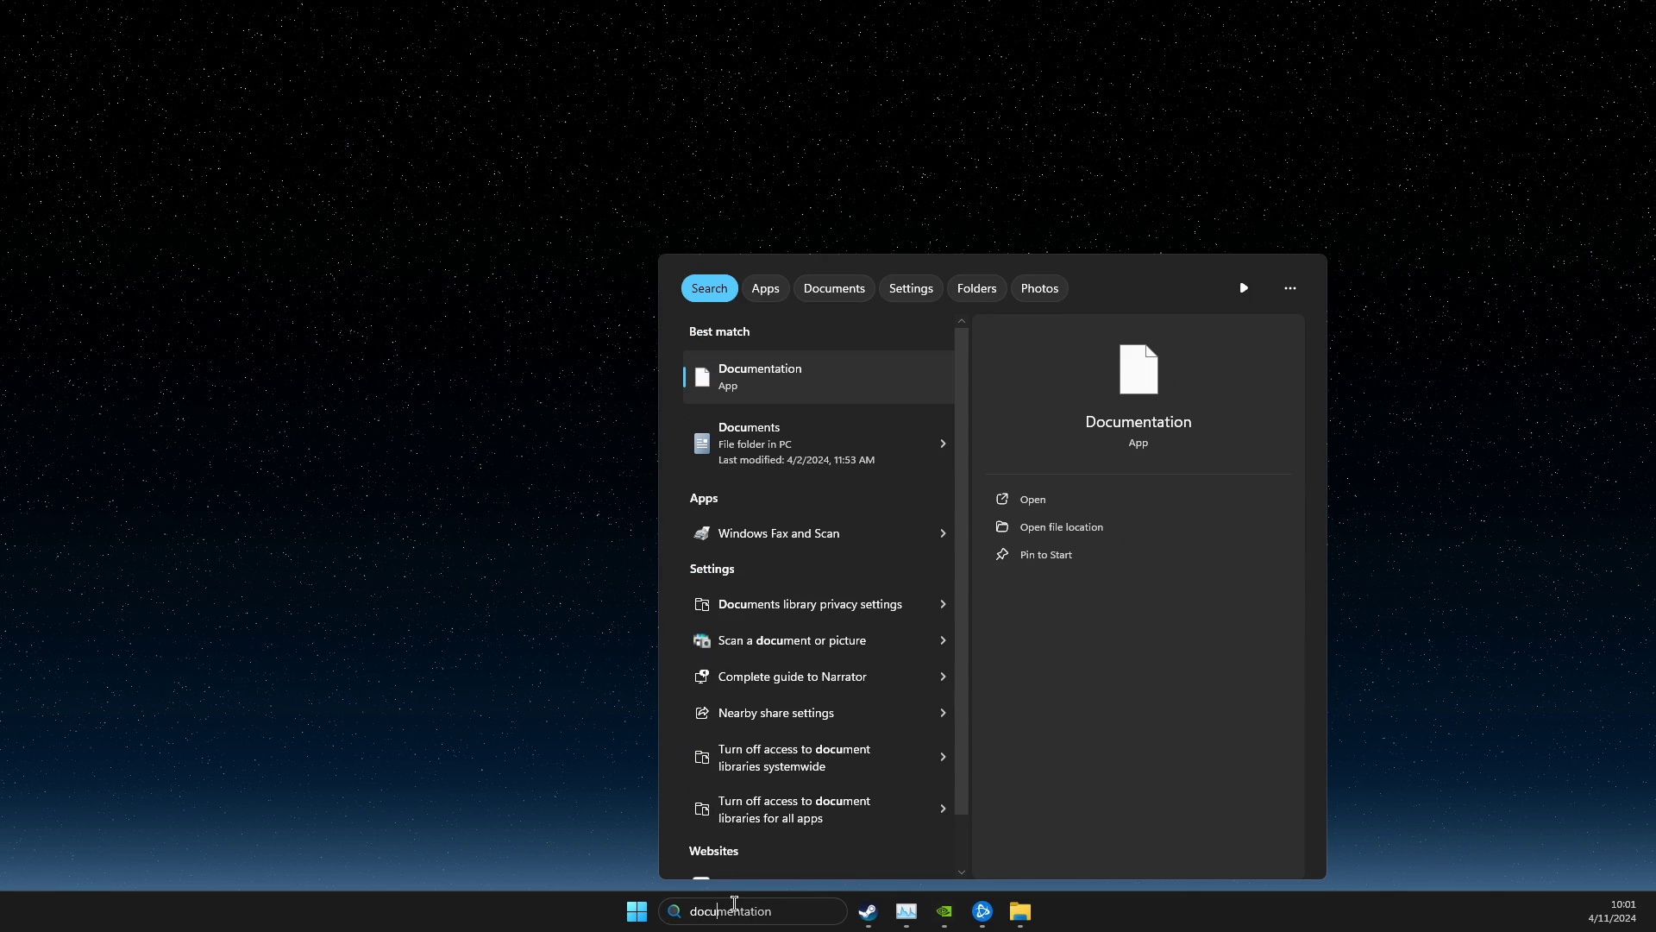
{"action": "left_click", "coordinate": [752, 470]}
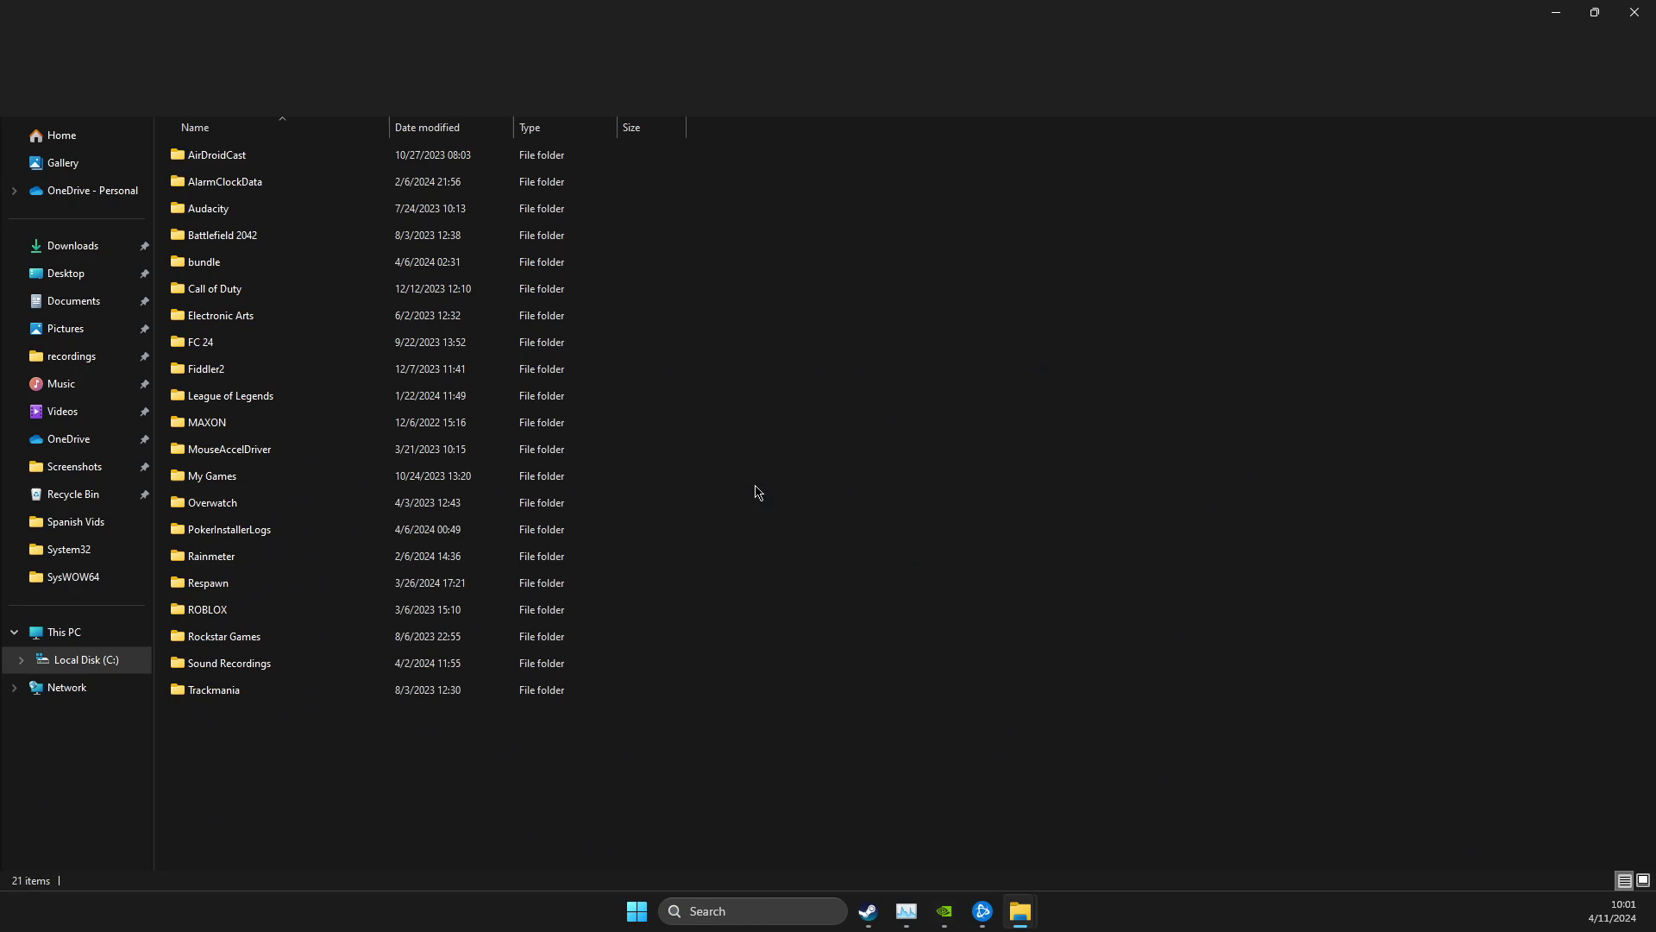
{"action": "left_click", "coordinate": [278, 294]}
{"action": "double_click", "coordinate": [271, 295]}
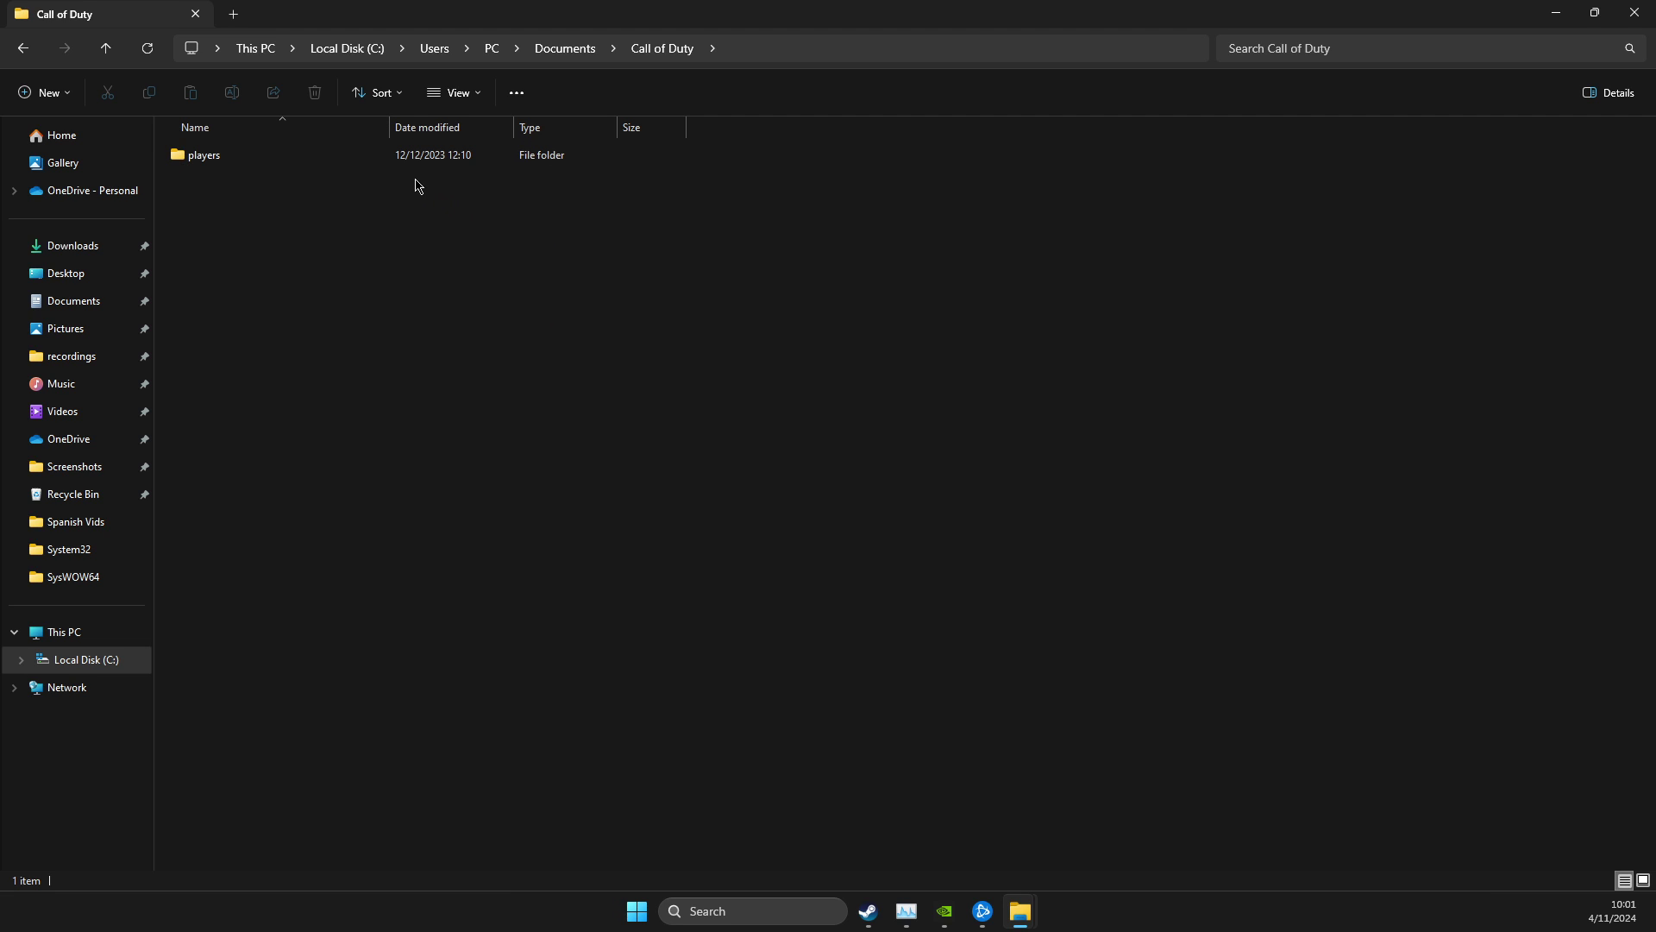
Return to Documents, rename the Call of Duty folder as Call of Duty1, and minimize File Explorer
{"action": "left_click", "coordinate": [23, 48]}
{"action": "right_click", "coordinate": [259, 292]}
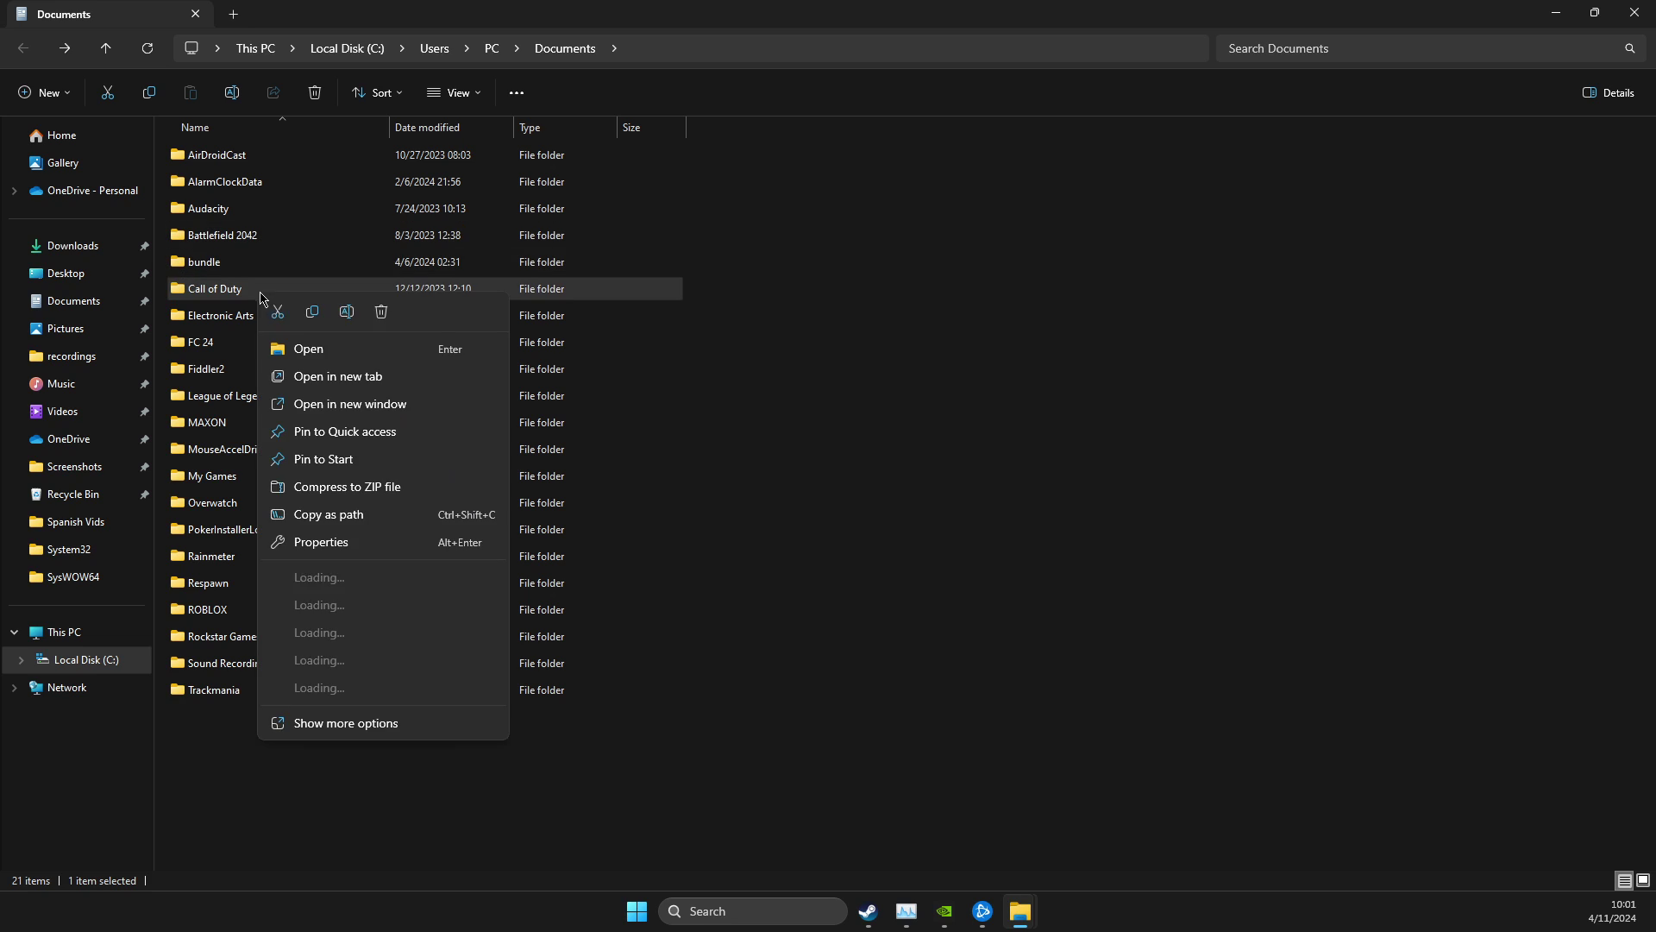
{"action": "left_click", "coordinate": [346, 313]}
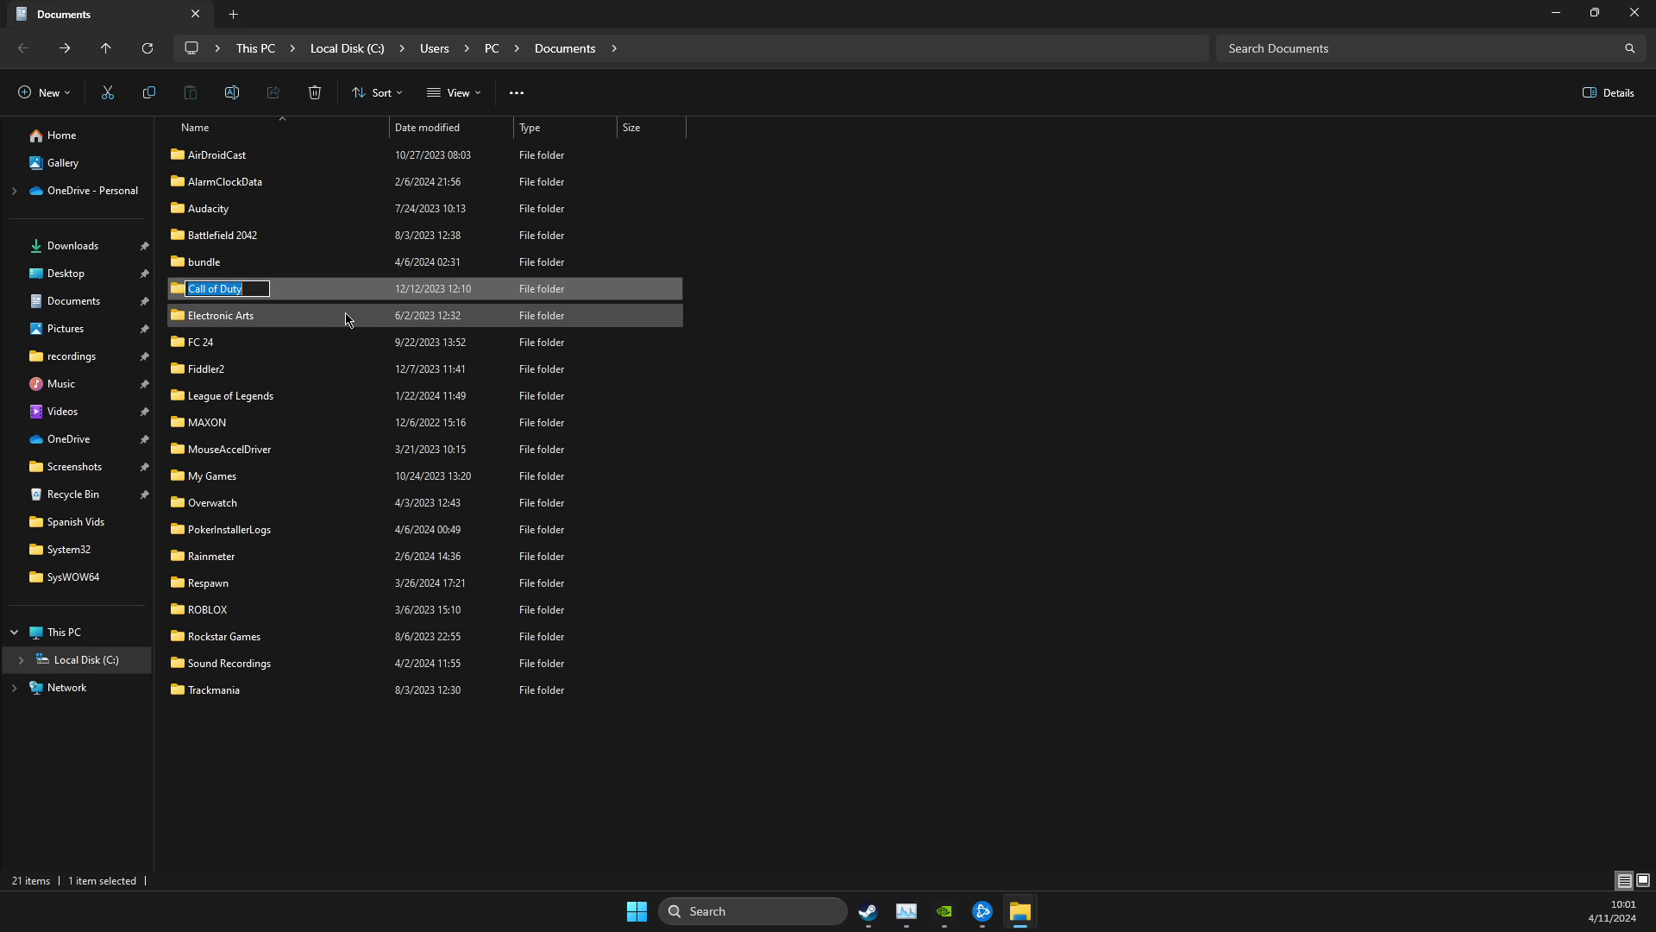
{"action": "left_click", "coordinate": [274, 290]}
{"action": "type", "text": "1"}
{"action": "left_click", "coordinate": [300, 376]}
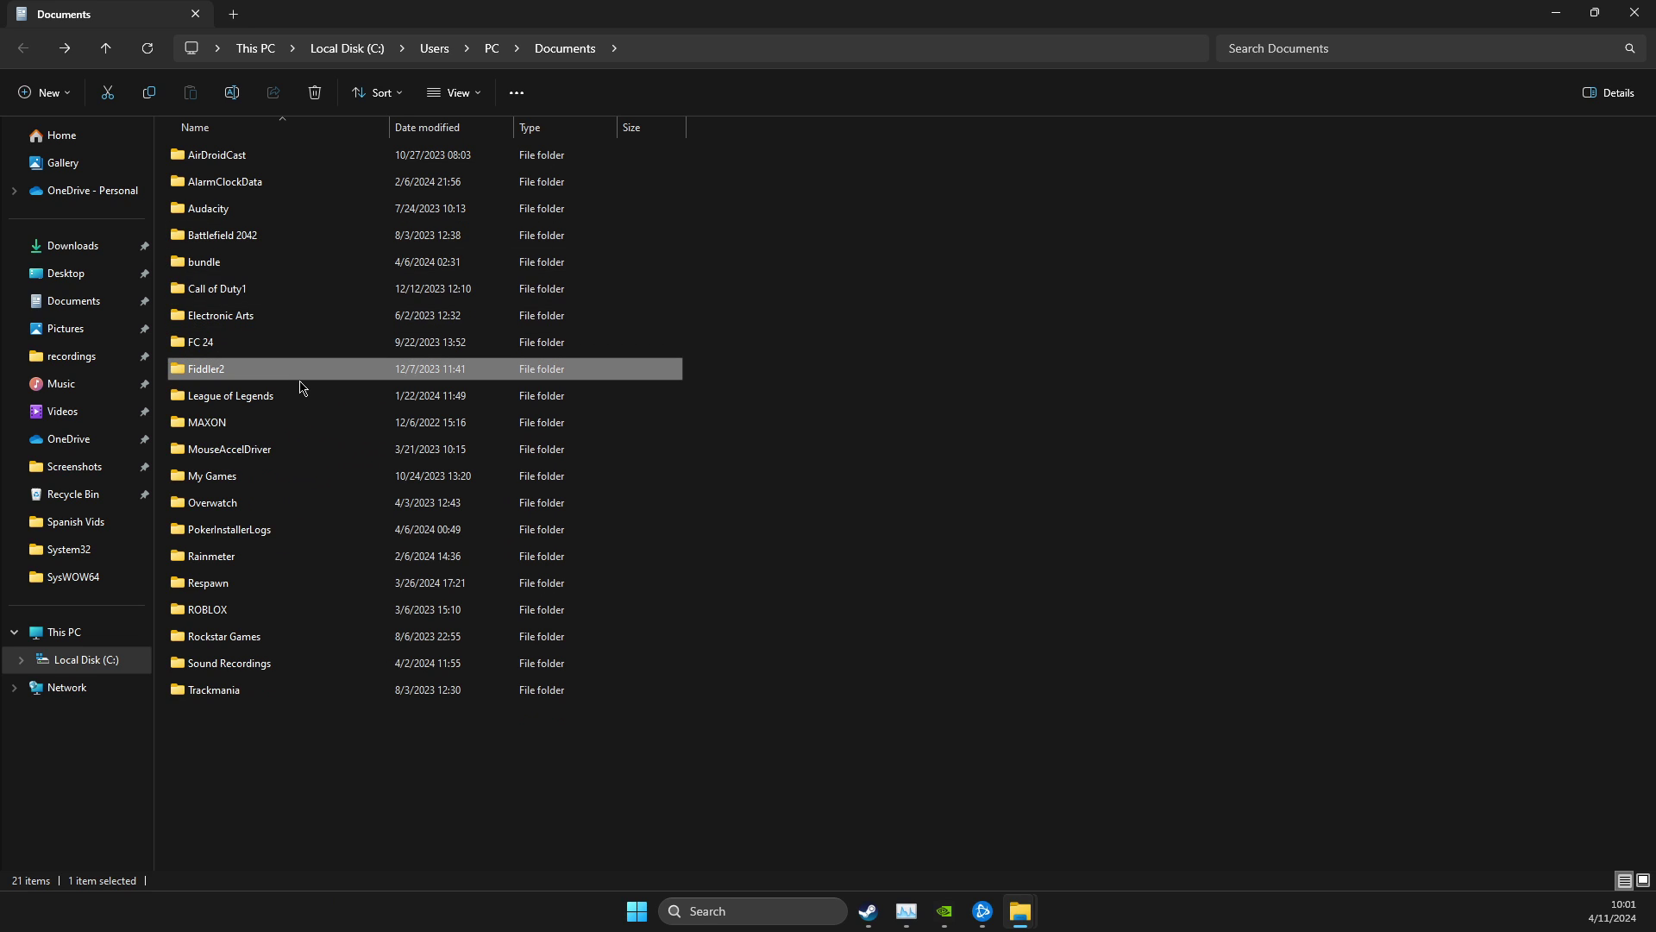
{"action": "left_click", "coordinate": [274, 291]}
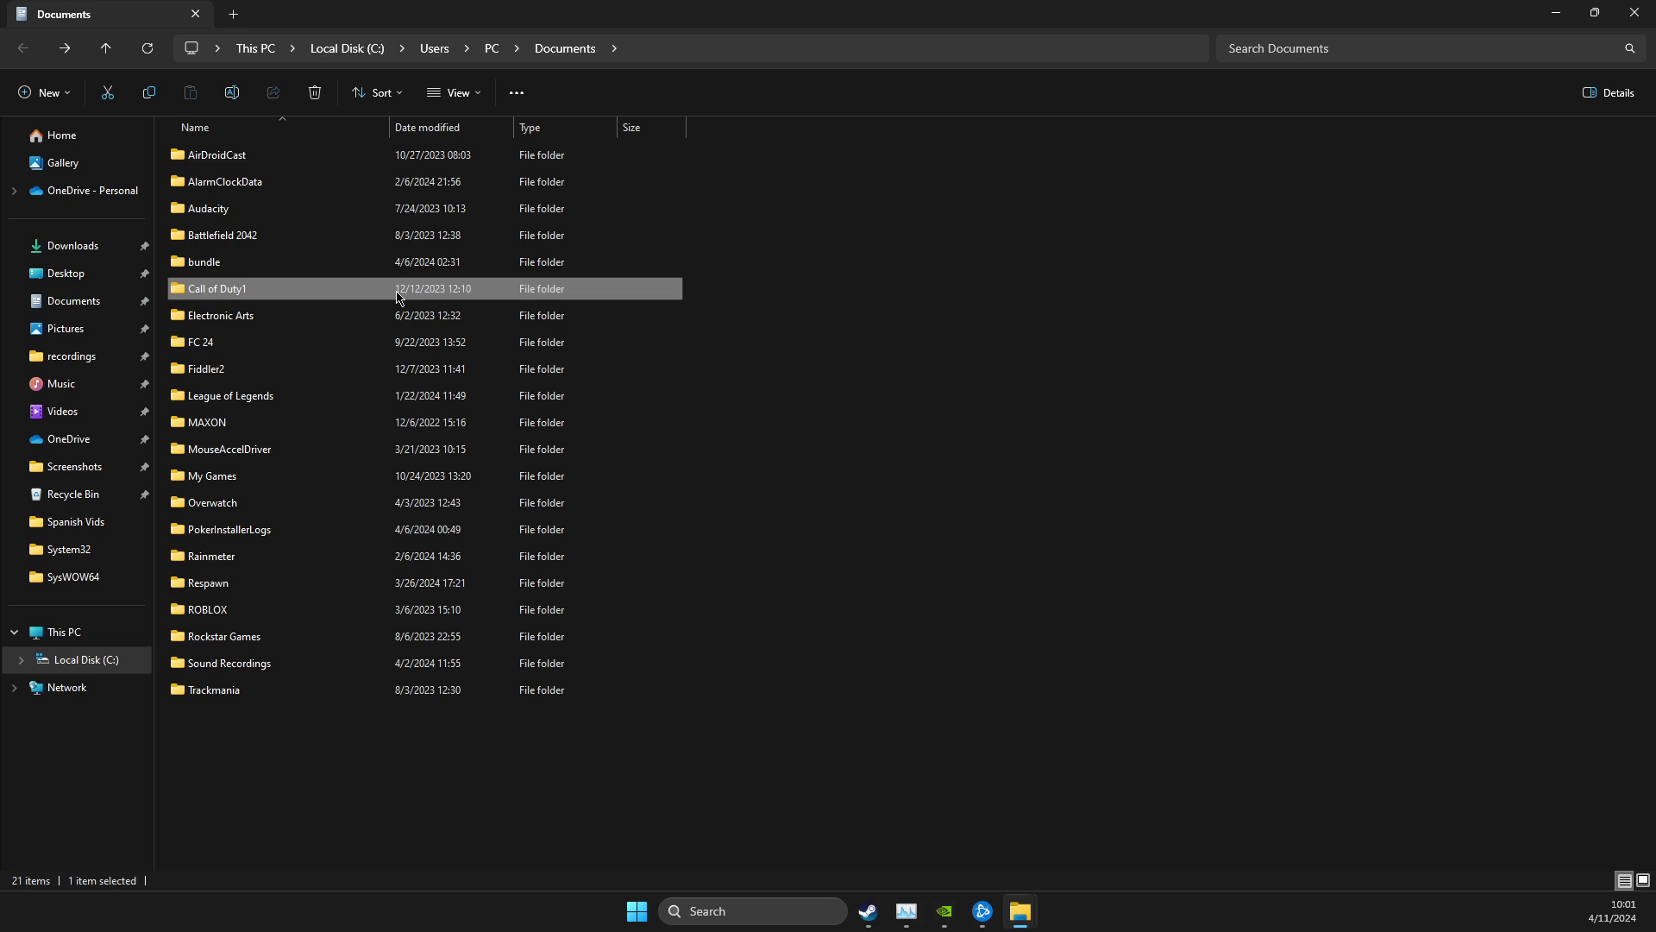
{"action": "mouse_move", "coordinate": [382, 290]}
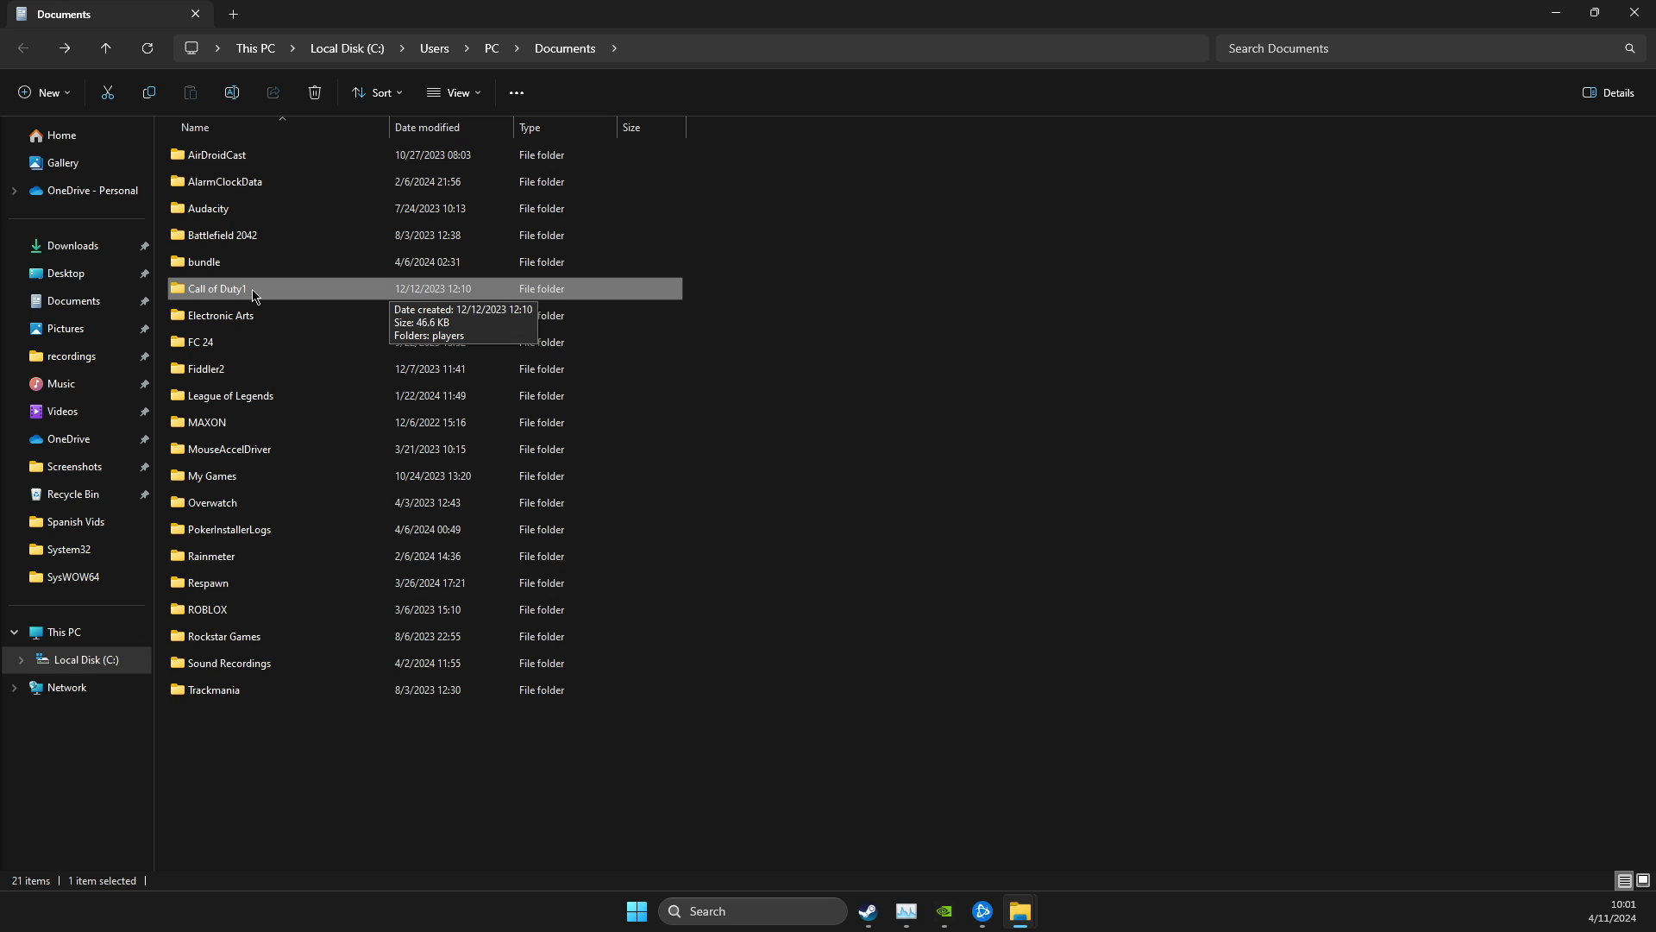
{"action": "left_click", "coordinate": [1555, 10]}
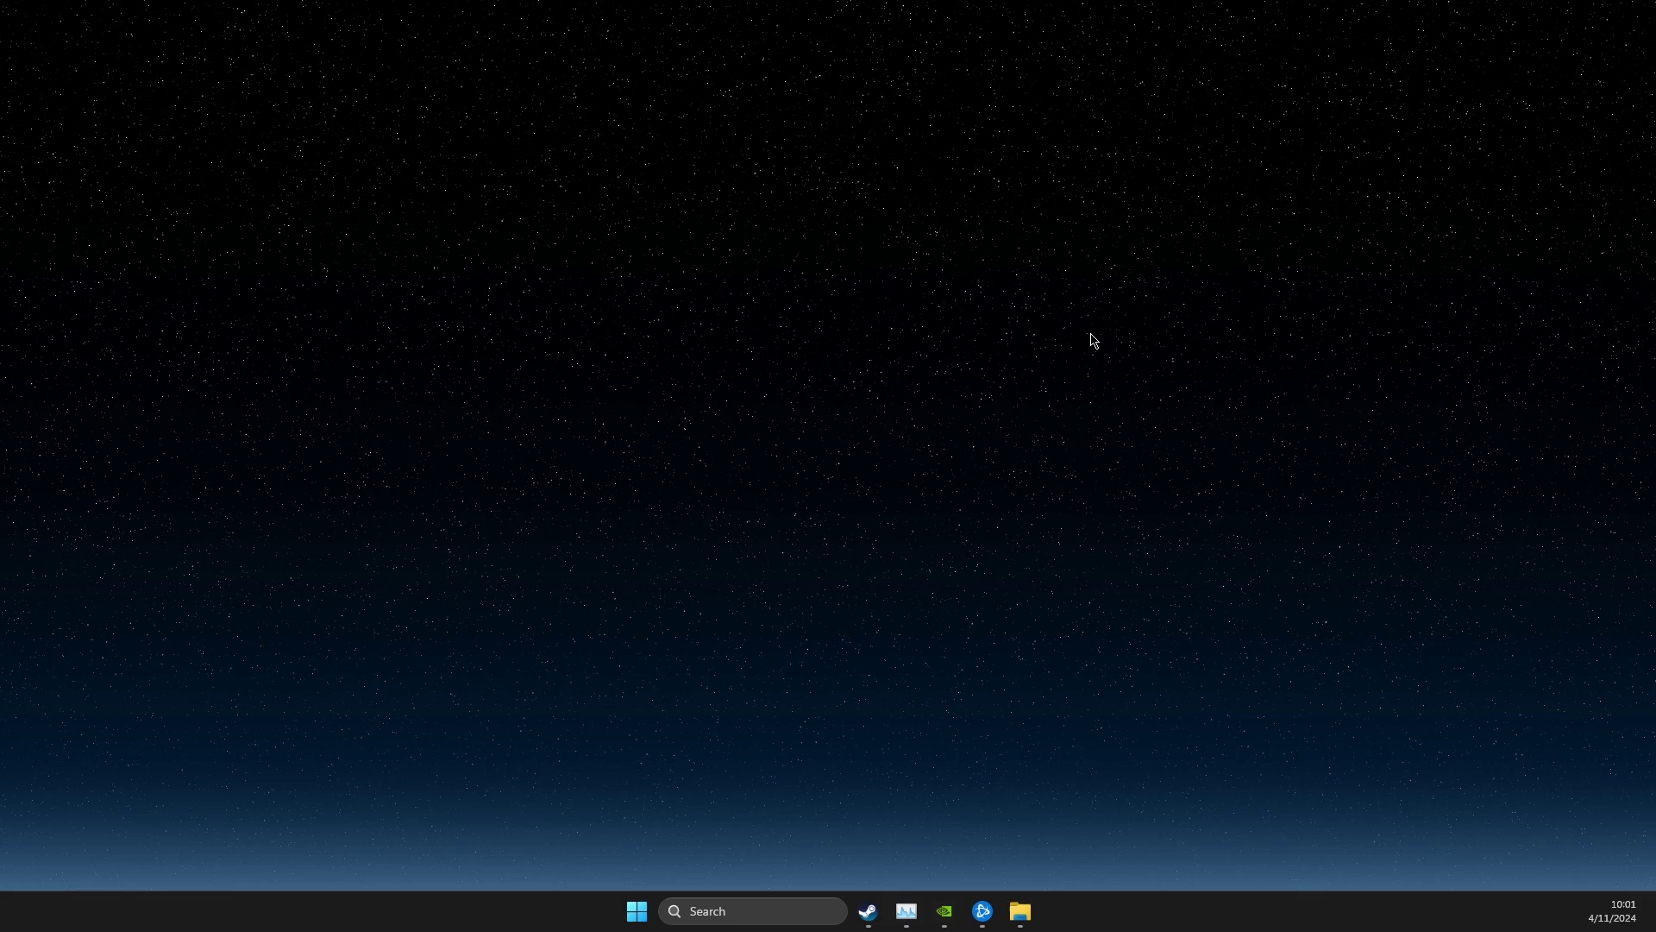